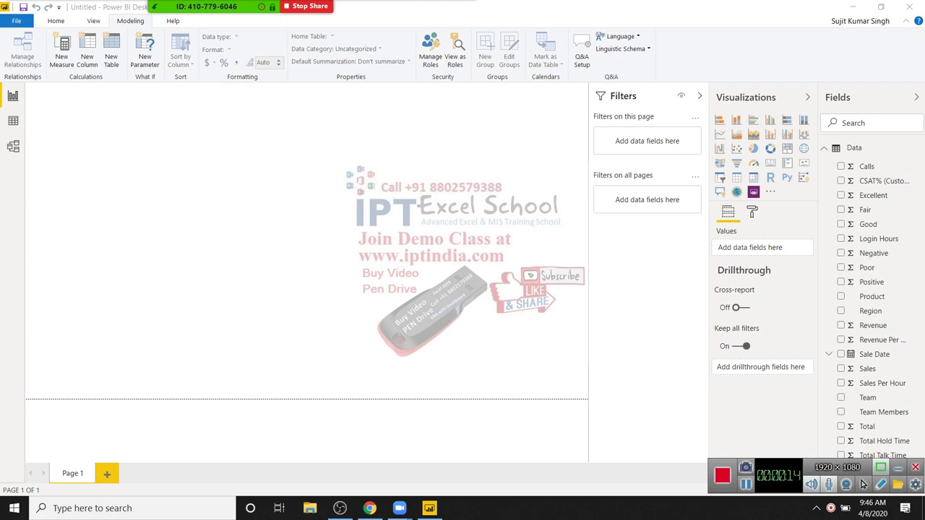
# - Switch to data view and scroll through the Data table's columns, Team through Negative
pyautogui.click(13, 121)
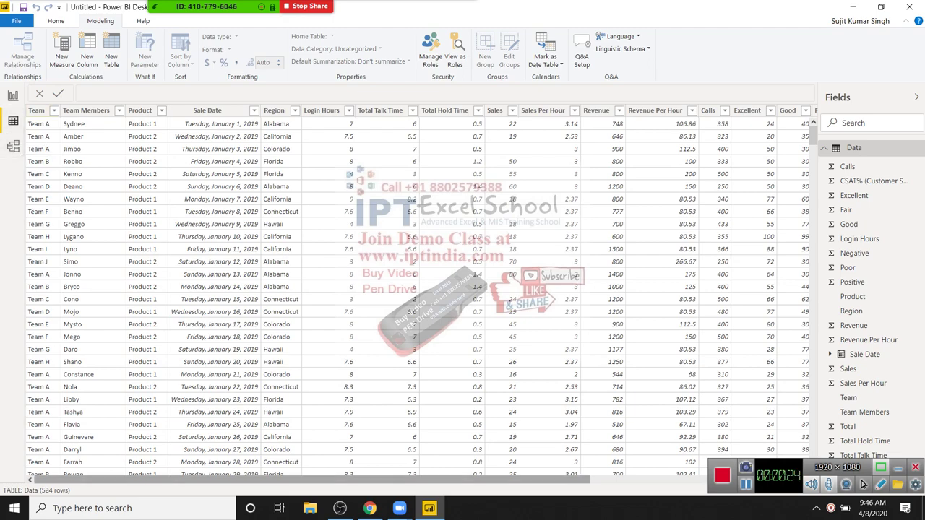
pyautogui.moveTo(311, 480); pyautogui.dragTo(521, 480)
pyautogui.hscroll(-10, 419, 289)
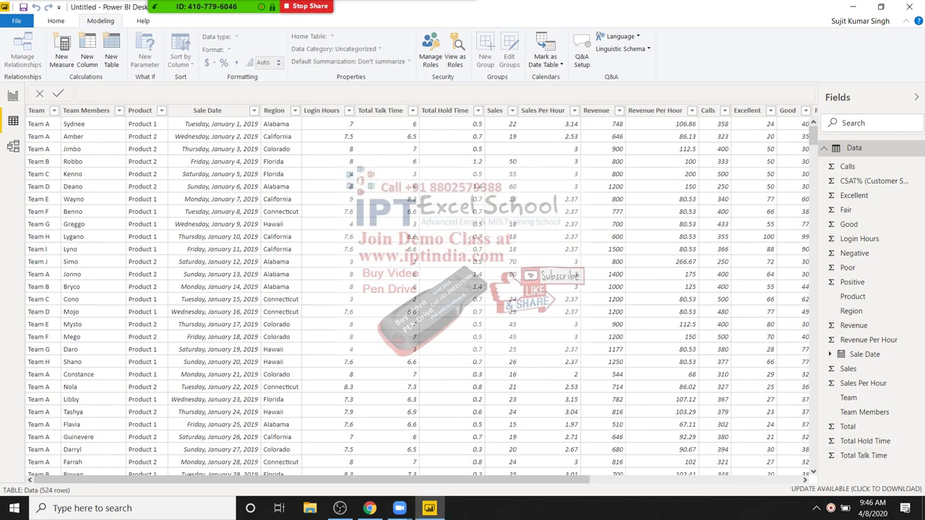
pyautogui.hscroll(10, 419, 289)
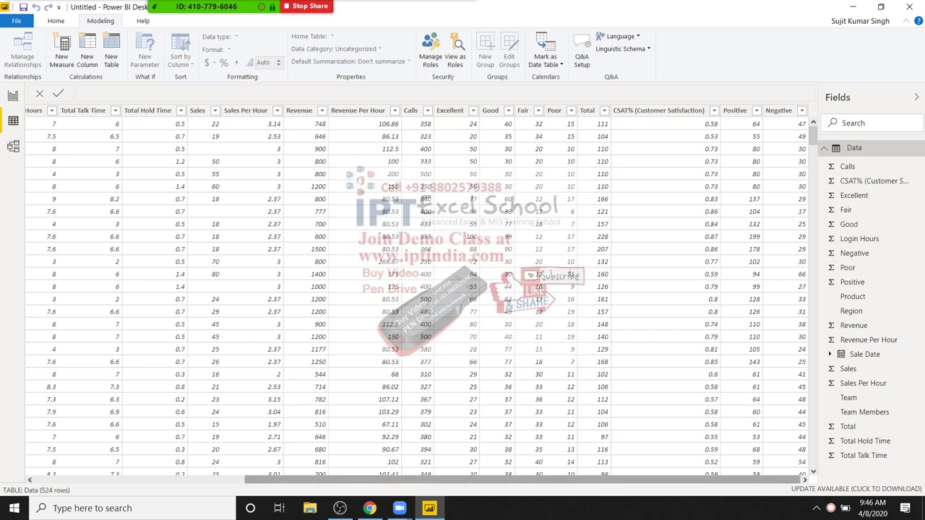
pyautogui.hscroll(-3, 416, 289)
pyautogui.hscroll(-3, 416, 289)
pyautogui.hscroll(1, 417, 289)
pyautogui.hscroll(2, 417, 289)
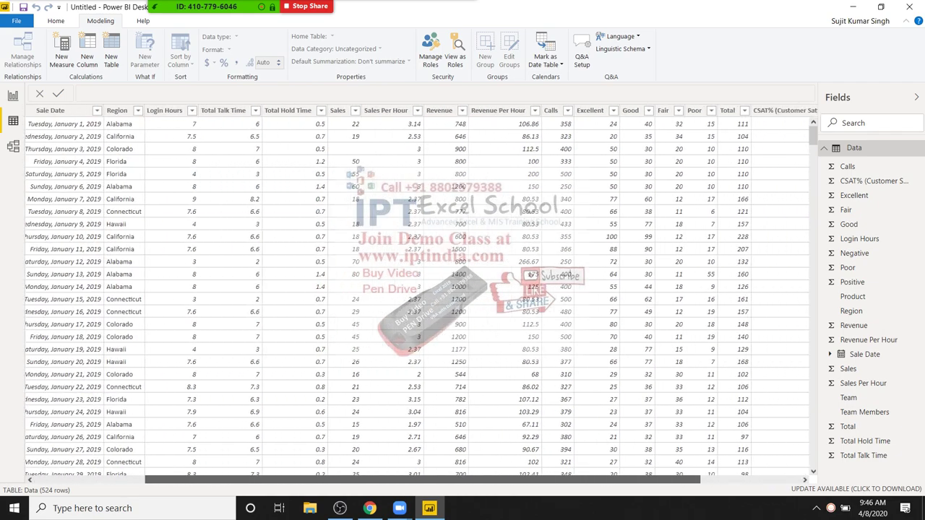
pyautogui.hscroll(2, 416, 289)
pyautogui.hscroll(1, 416, 289)
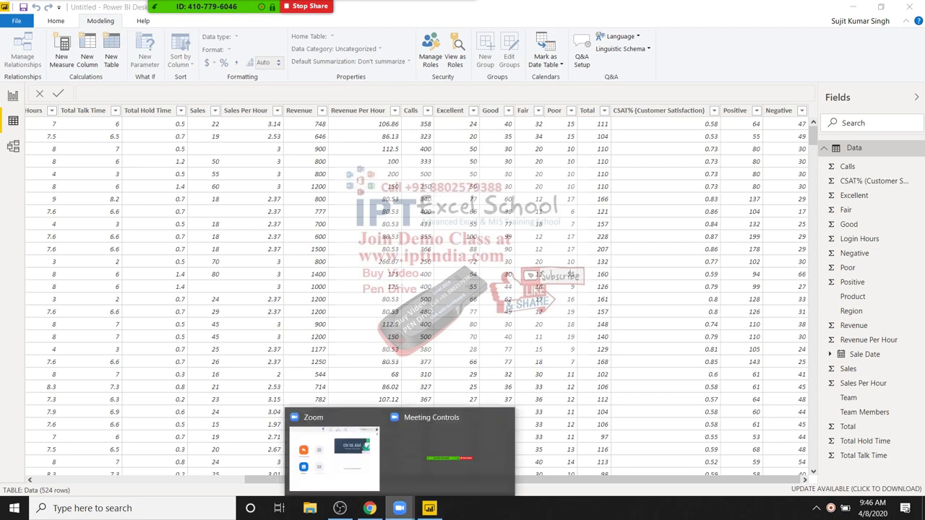
# - Open the docs.microsoft.com DAX function reference link shared in the WhatsApp Web chat
pyautogui.moveTo(370, 508)
pyautogui.click(370, 452)
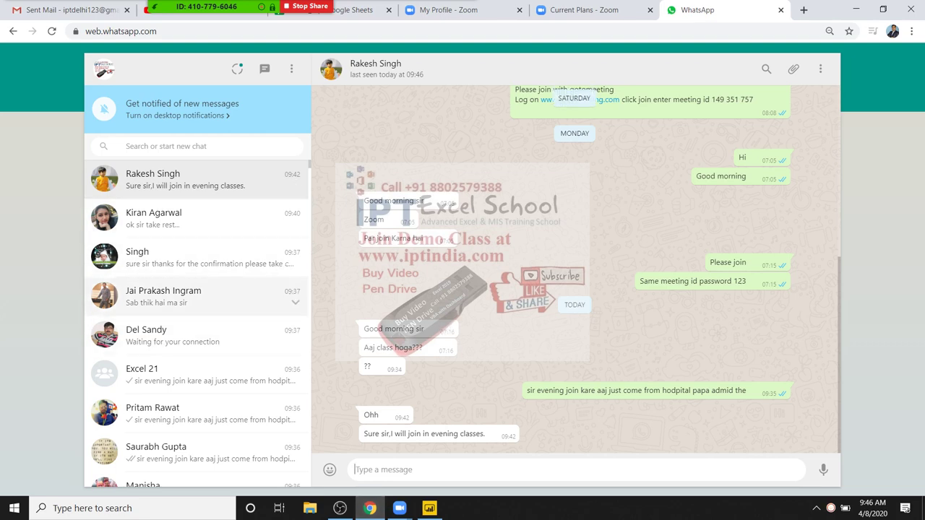
pyautogui.click(181, 335)
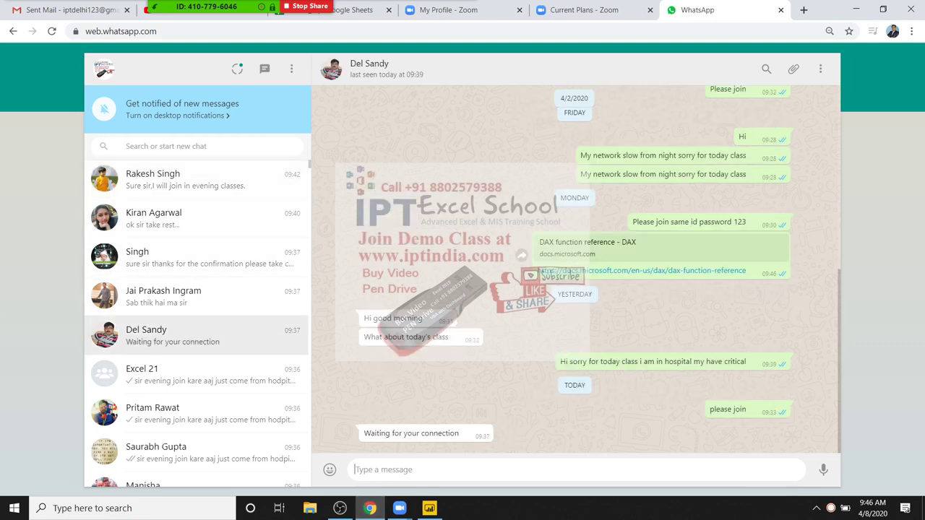
pyautogui.click(643, 270)
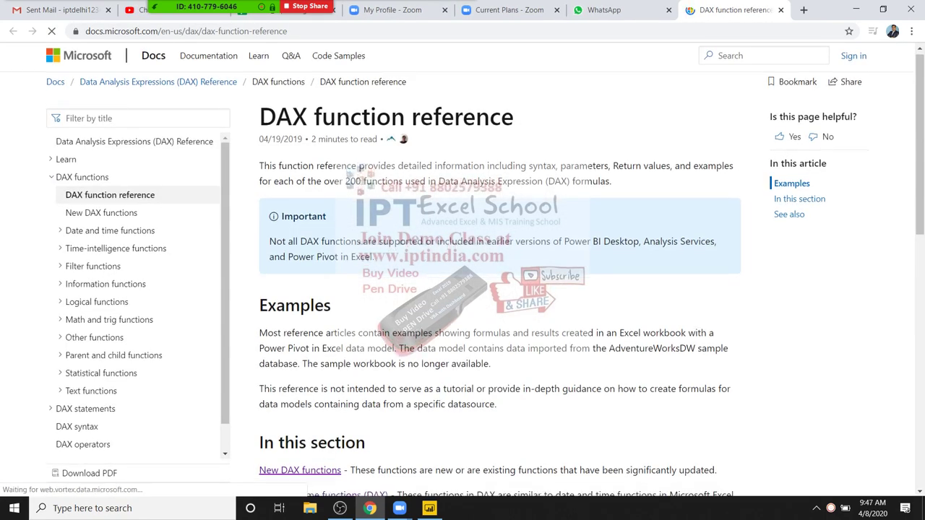
# - Go from the DAX function reference to the DAX operators page
pyautogui.scroll(-3, 499, 289)
pyautogui.scroll(-2, 498, 289)
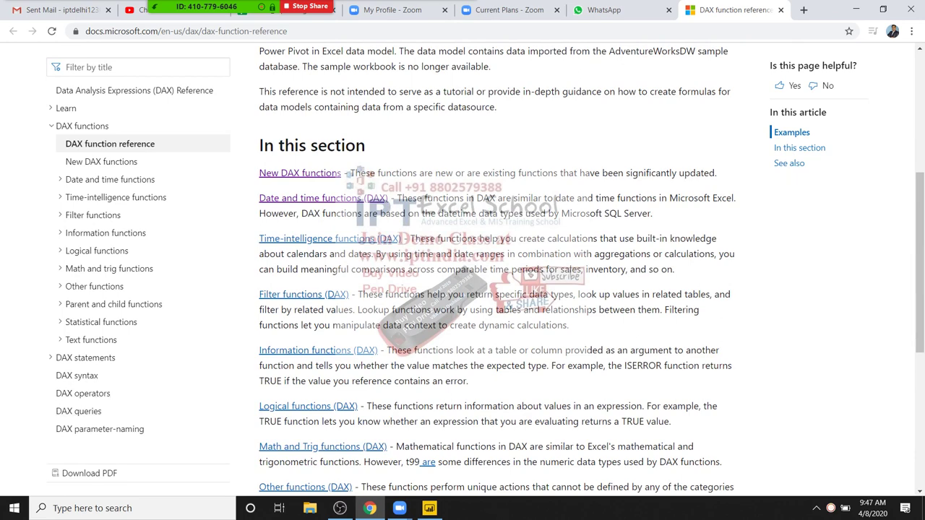
pyautogui.scroll(-1, 497, 268)
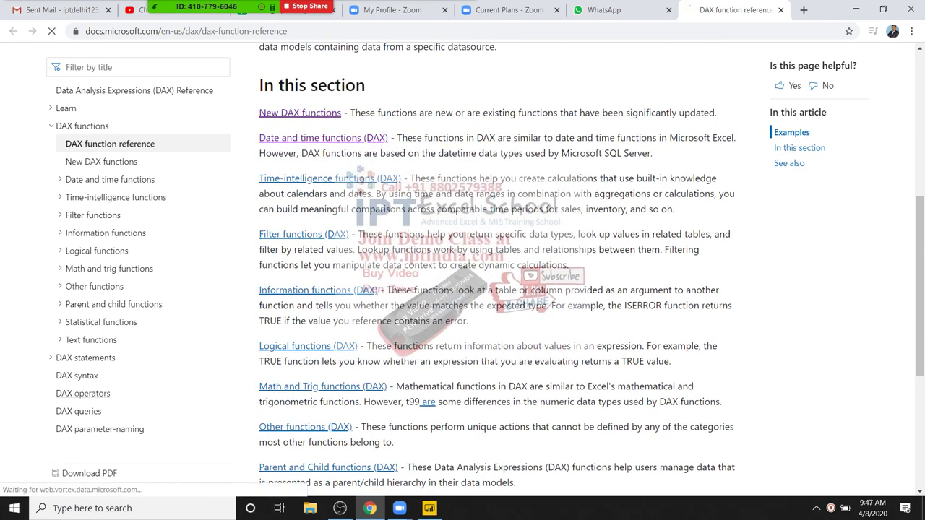
pyautogui.click(83, 393)
# - Scroll through the operator tables and highlight the comparison operators rows
pyautogui.scroll(-1, 499, 289)
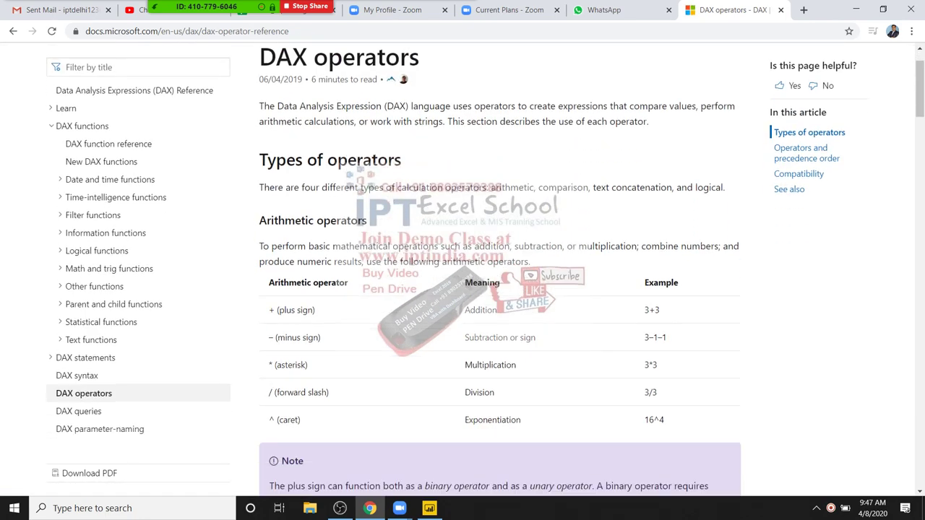
pyautogui.scroll(-2, 499, 289)
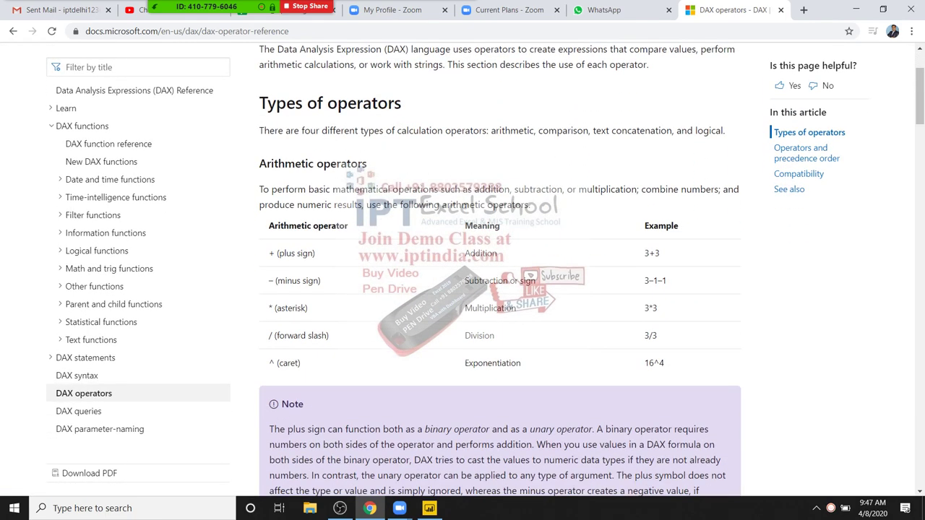
pyautogui.scroll(-1, 499, 268)
pyautogui.scroll(-4, 499, 267)
pyautogui.scroll(4, 499, 268)
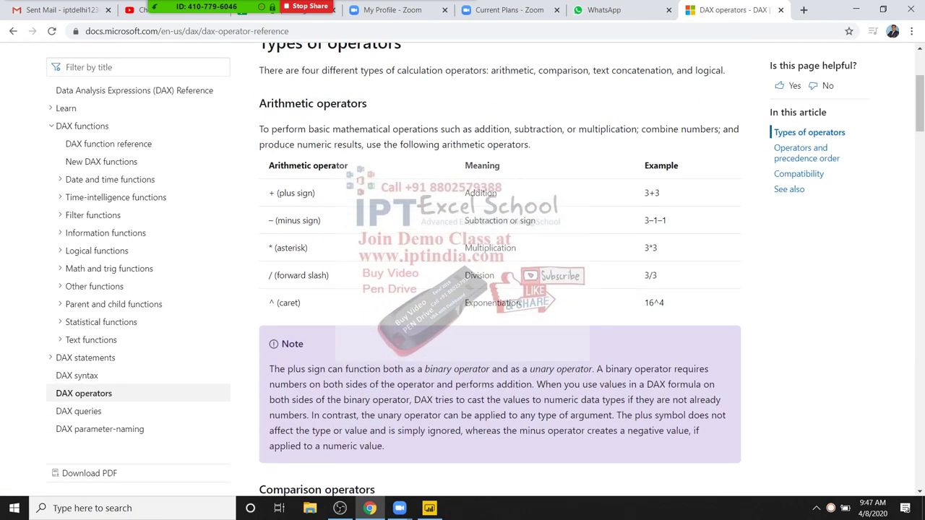
pyautogui.scroll(2, 499, 267)
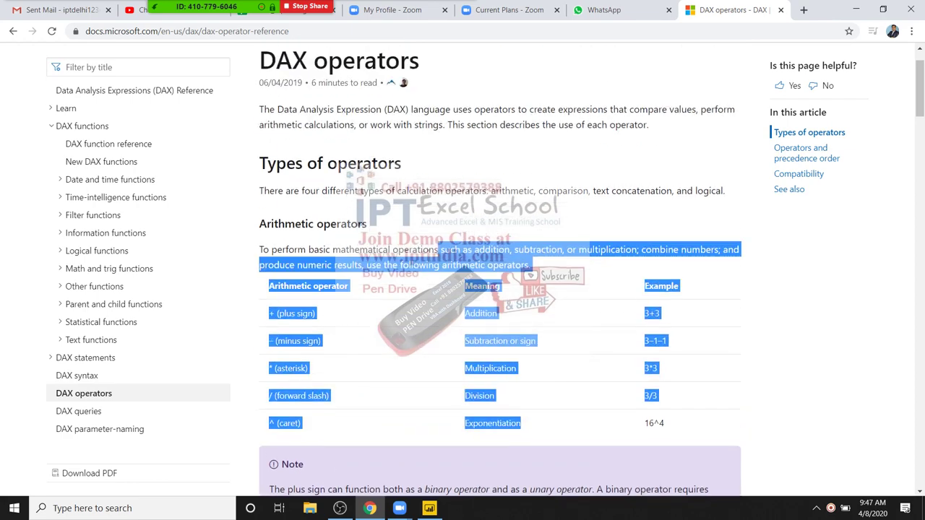
pyautogui.scroll(-4, 498, 267)
pyautogui.scroll(-3, 499, 268)
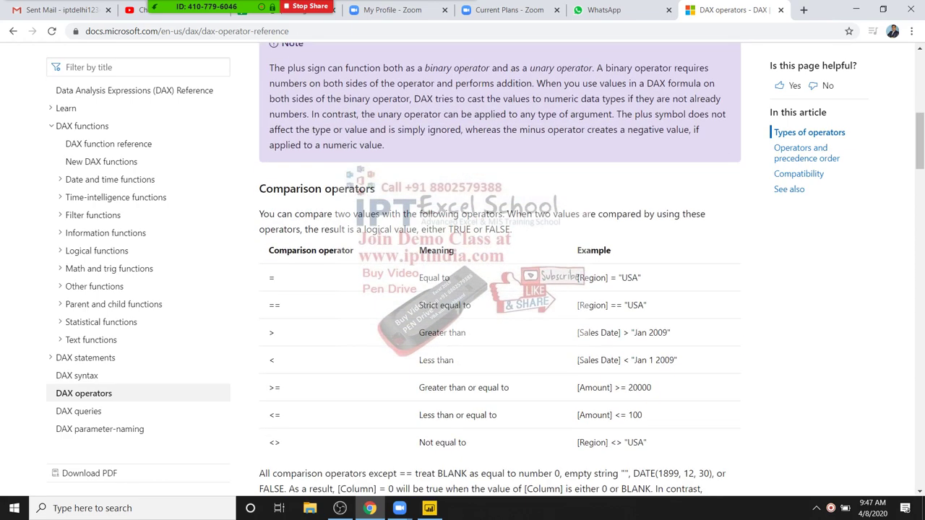
pyautogui.scroll(-3, 499, 267)
pyautogui.moveTo(663, 293); pyautogui.dragTo(419, 97)
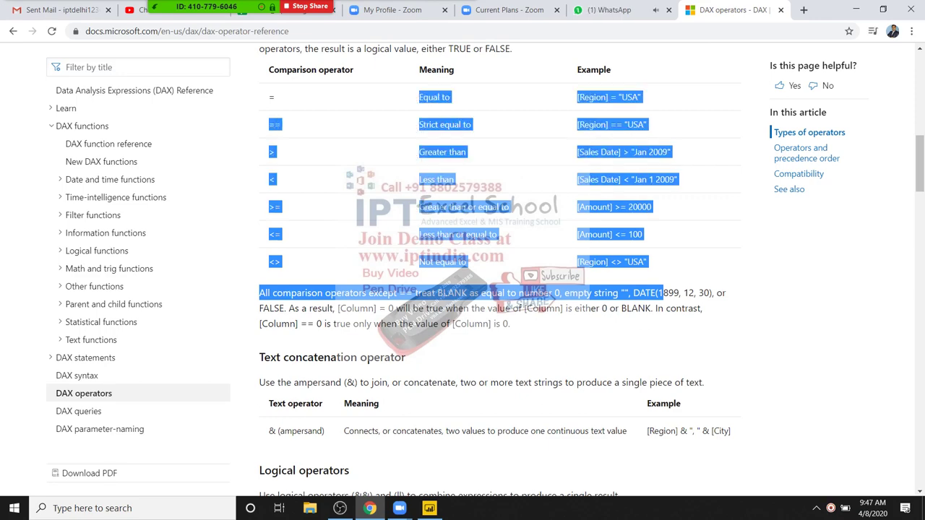
pyautogui.scroll(-1, 499, 267)
pyautogui.scroll(-1, 498, 267)
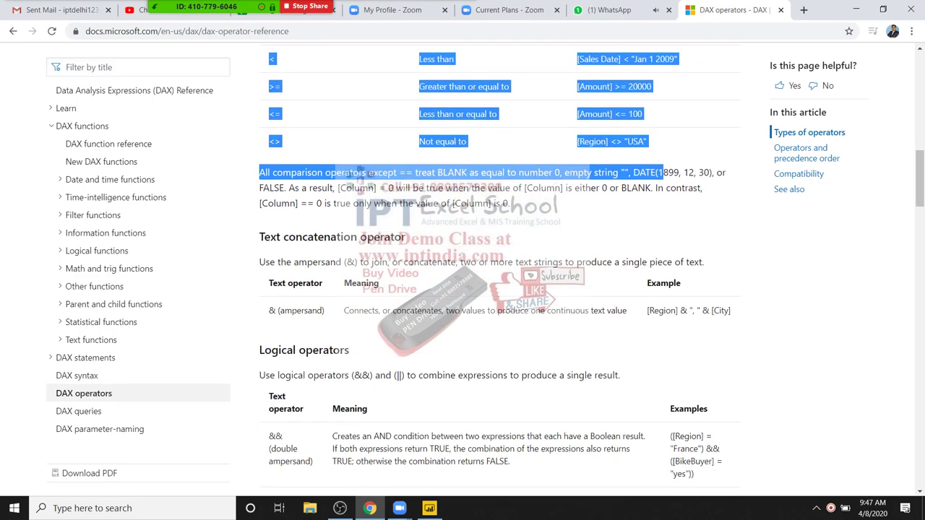
# - Highlight the & concatenation operator and the && and || logical operators
pyautogui.moveTo(350, 350); pyautogui.dragTo(561, 311)
pyautogui.scroll(-2, 499, 267)
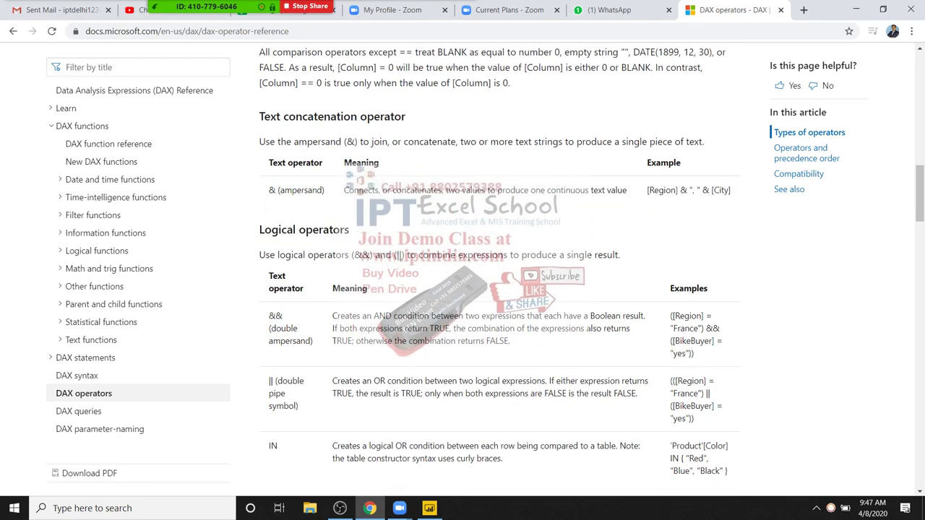
pyautogui.moveTo(560, 190); pyautogui.dragTo(646, 163)
pyautogui.click(646, 163)
pyautogui.scroll(-2, 499, 268)
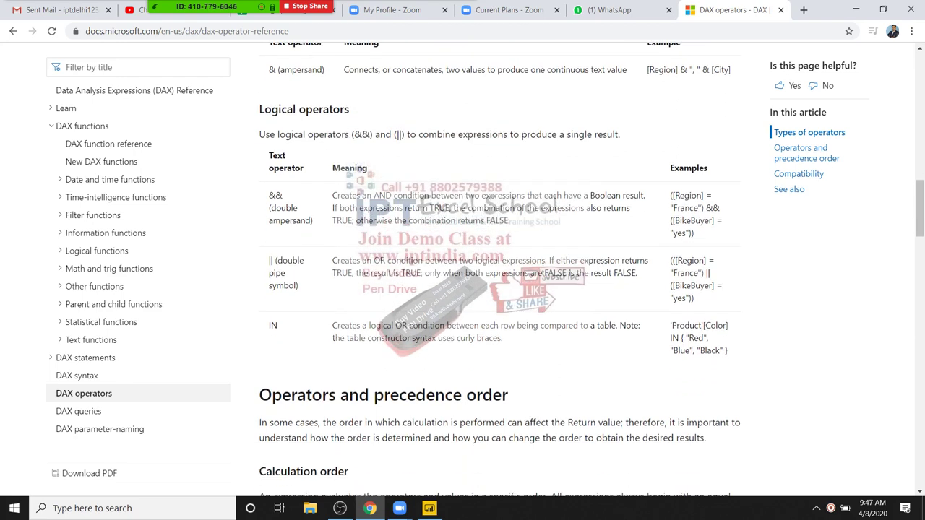
pyautogui.moveTo(275, 196); pyautogui.dragTo(285, 196)
pyautogui.moveTo(269, 261); pyautogui.dragTo(275, 261)
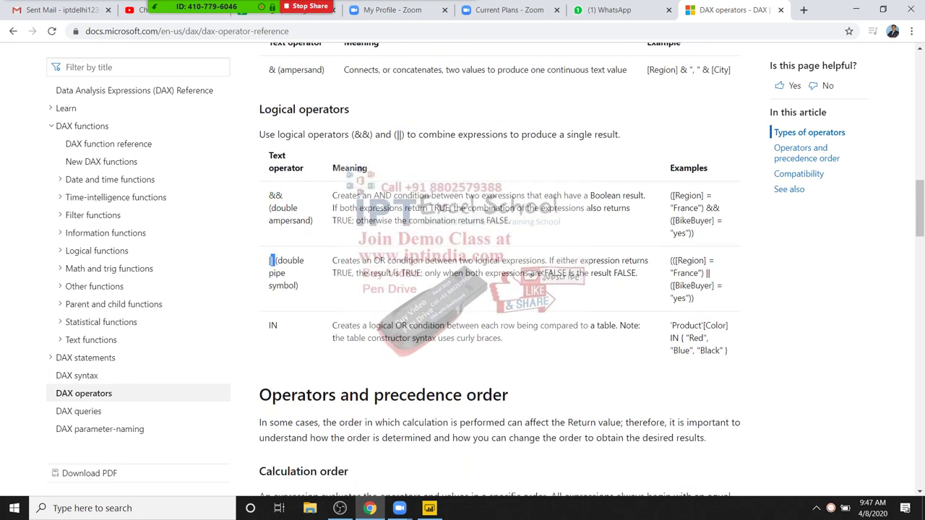
pyautogui.click(273, 261)
# - Scroll back up to the arithmetic table and highlight the * multiplication operator
pyautogui.scroll(1, 498, 275)
pyautogui.scroll(3, 498, 274)
pyautogui.scroll(4, 499, 274)
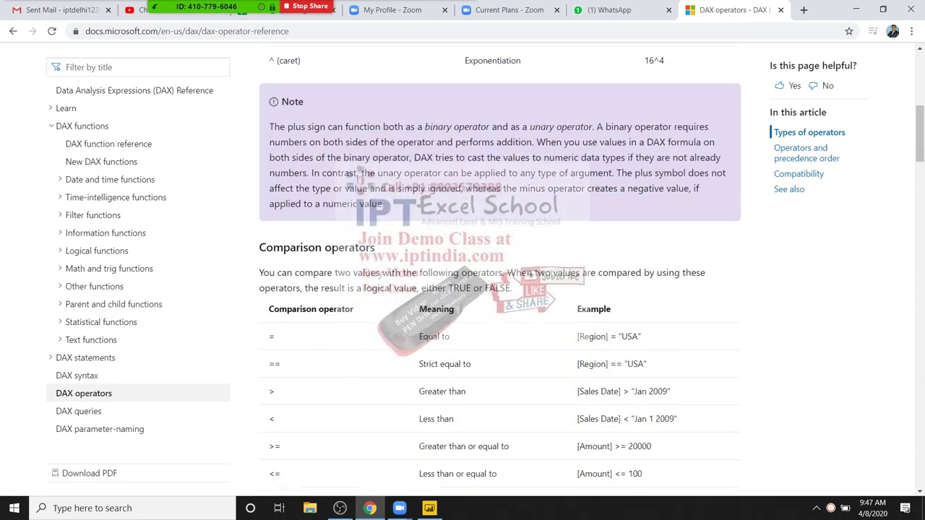
pyautogui.scroll(-2, 498, 274)
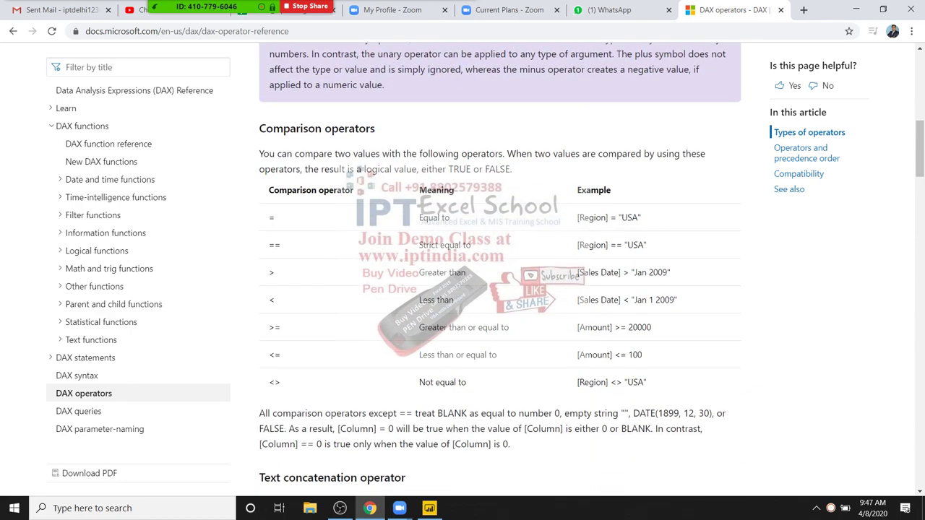
pyautogui.scroll(5, 498, 275)
pyautogui.scroll(-1, 499, 275)
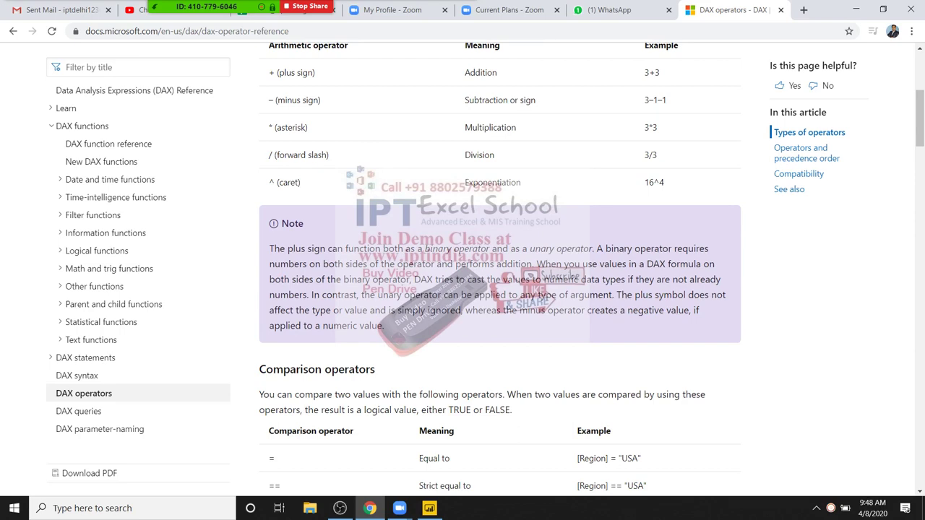
pyautogui.scroll(4, 498, 289)
pyautogui.scroll(-2, 498, 289)
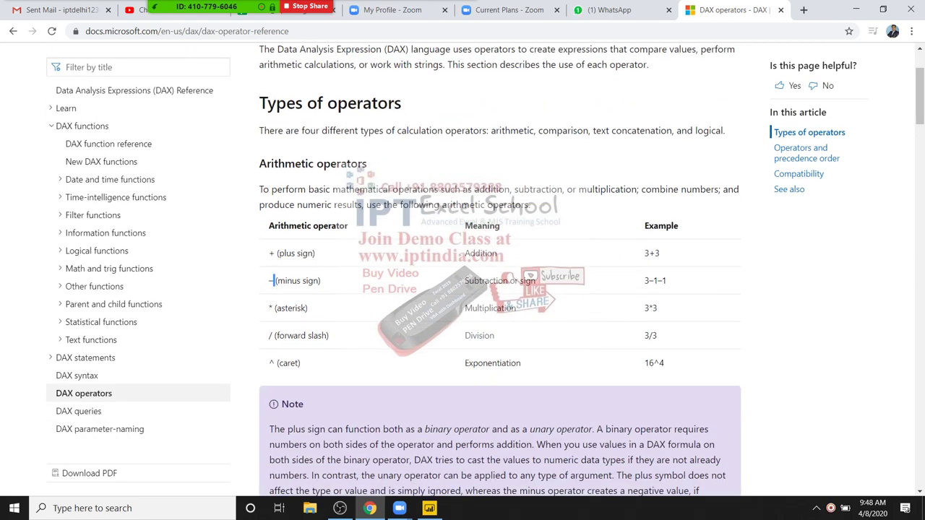
pyautogui.moveTo(269, 308)
pyautogui.mouseDown()
pyautogui.moveTo(277, 363)
pyautogui.moveTo(269, 363)
pyautogui.mouseUp()
# - Back in Power BI, select the Fair, Calls, Revenue Per Hour and Total columns
pyautogui.click(430, 509)
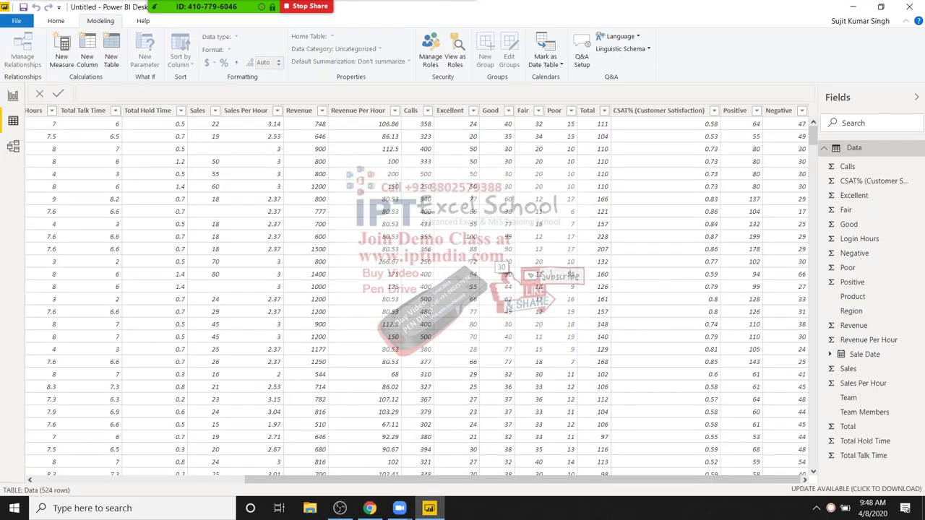
pyautogui.click(538, 174)
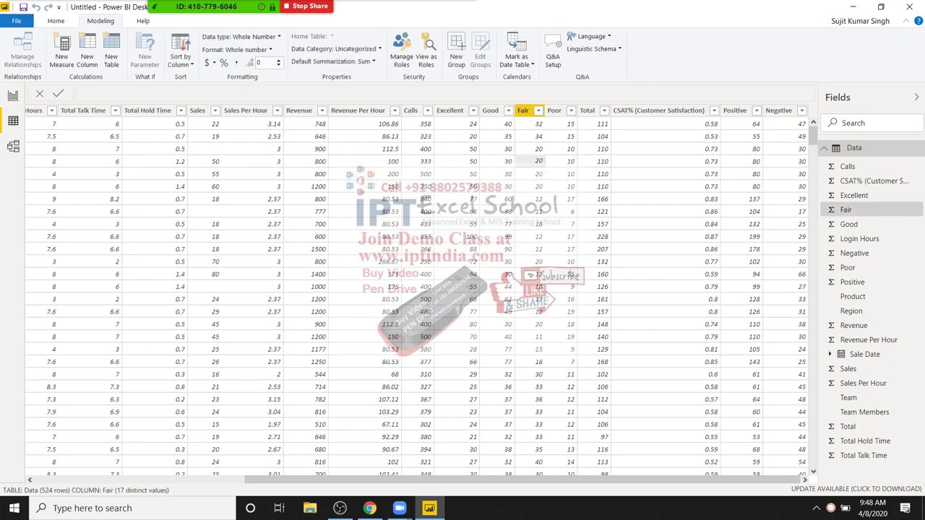
pyautogui.click(426, 137)
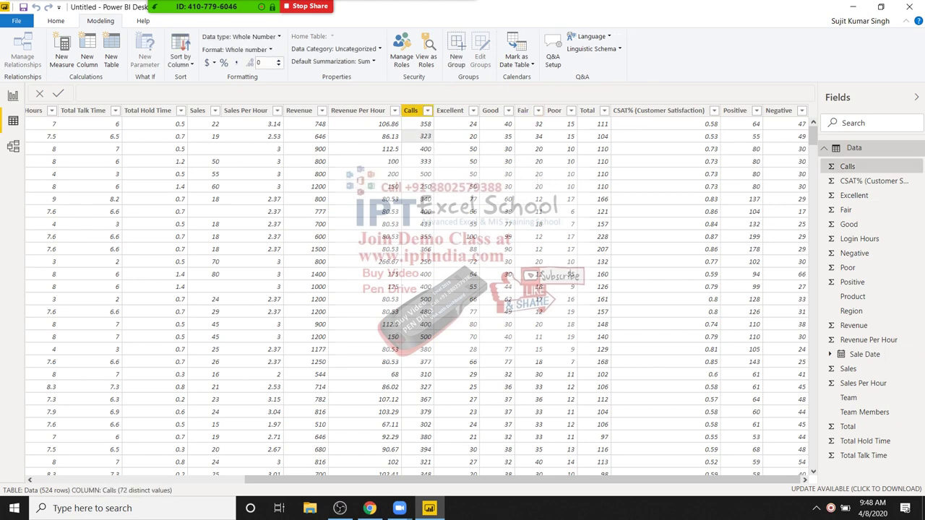
pyautogui.click(365, 123)
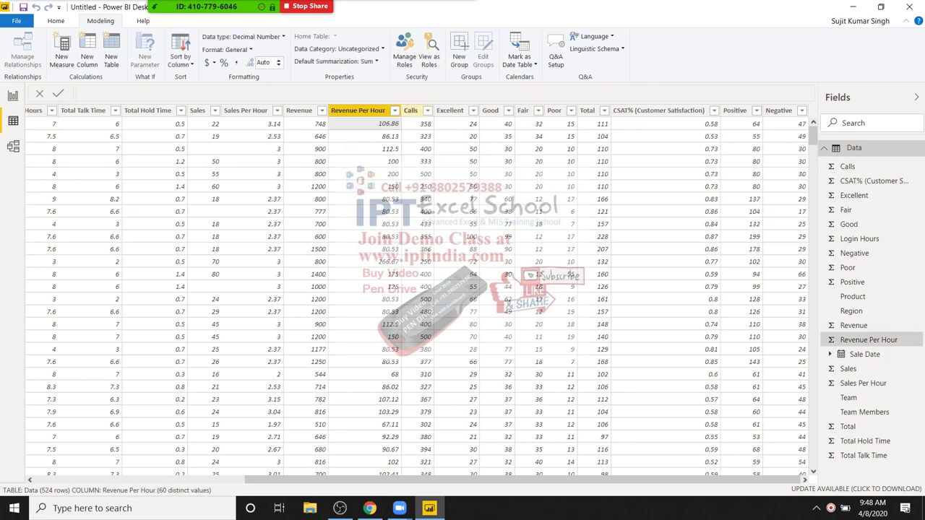
pyautogui.click(418, 125)
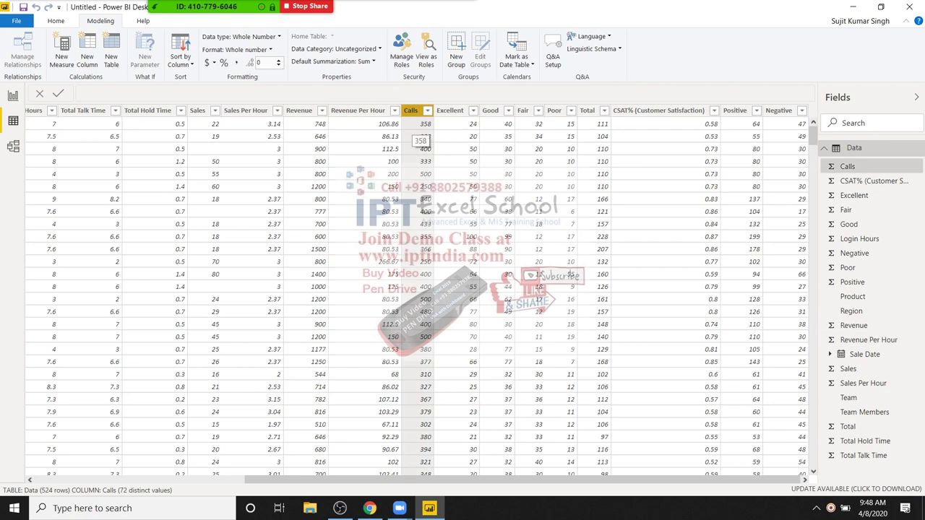
pyautogui.click(599, 130)
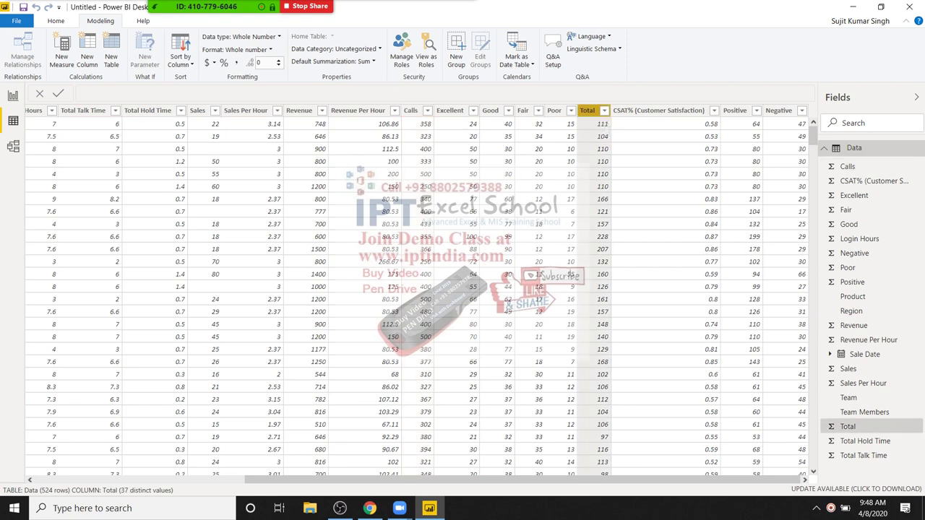
pyautogui.click(411, 110)
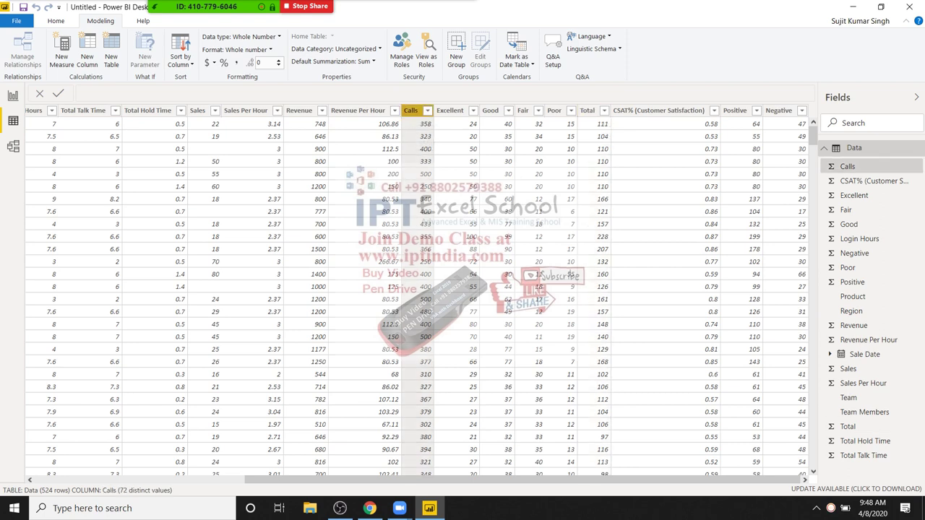
pyautogui.click(587, 110)
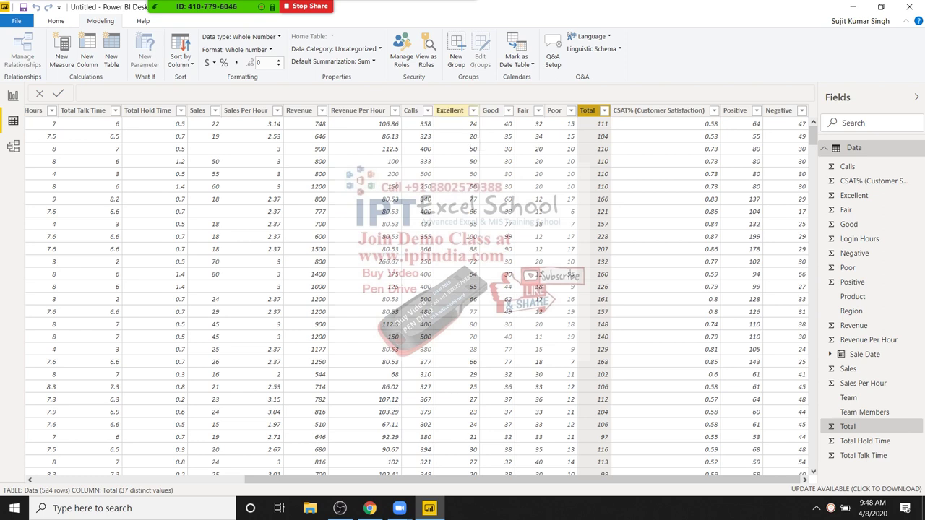
# - Compare the Excellent, Total and Calls columns, then add a new calculated column
pyautogui.click(450, 109)
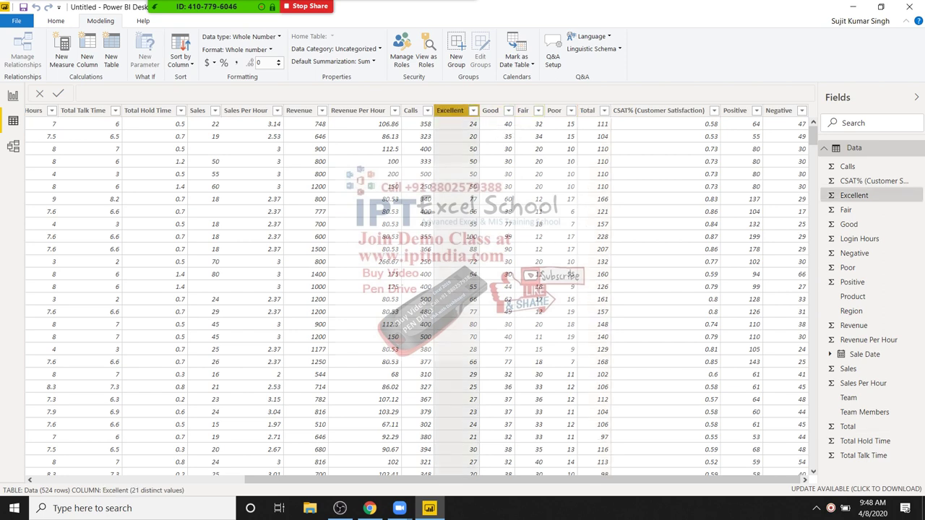
pyautogui.click(587, 110)
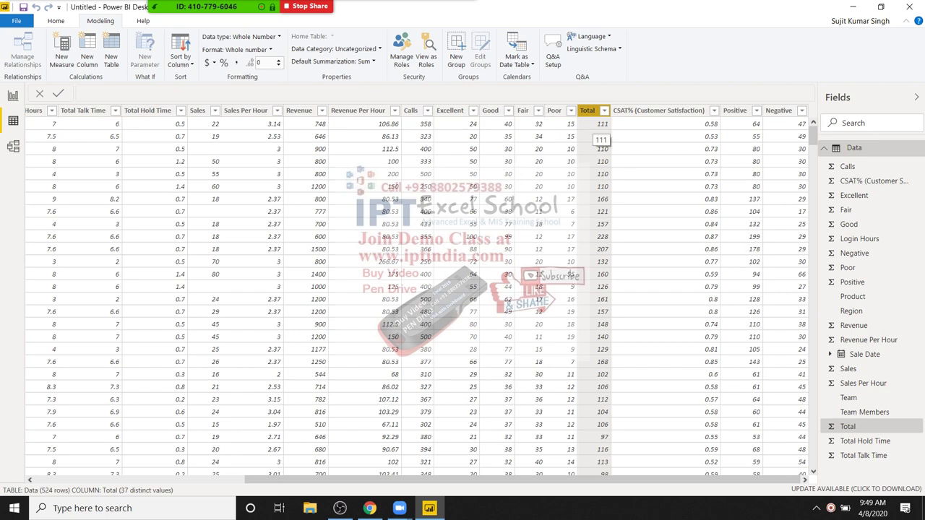
pyautogui.click(601, 124)
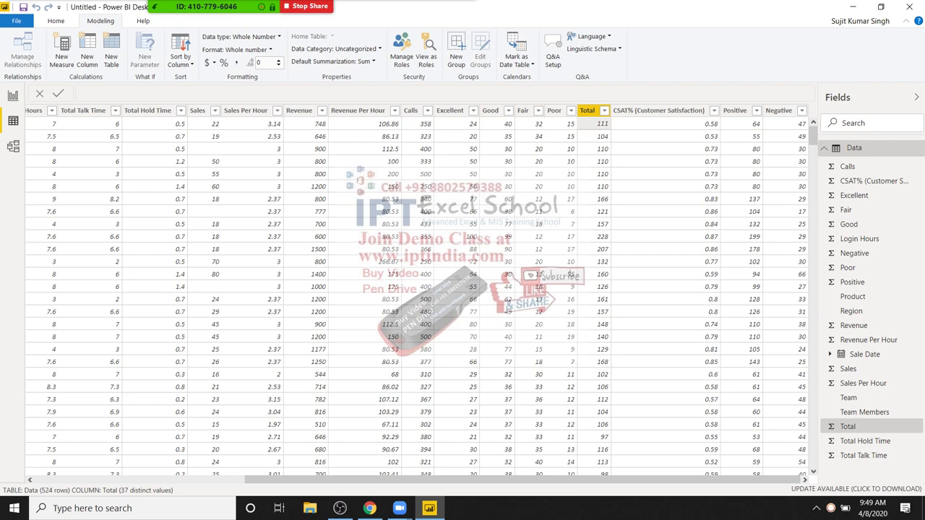
pyautogui.click(587, 111)
pyautogui.click(410, 111)
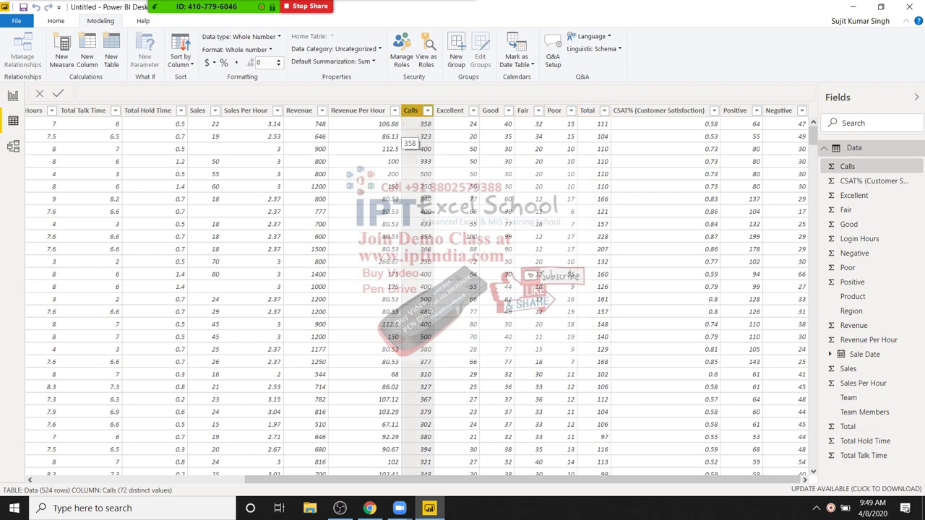
pyautogui.click(586, 111)
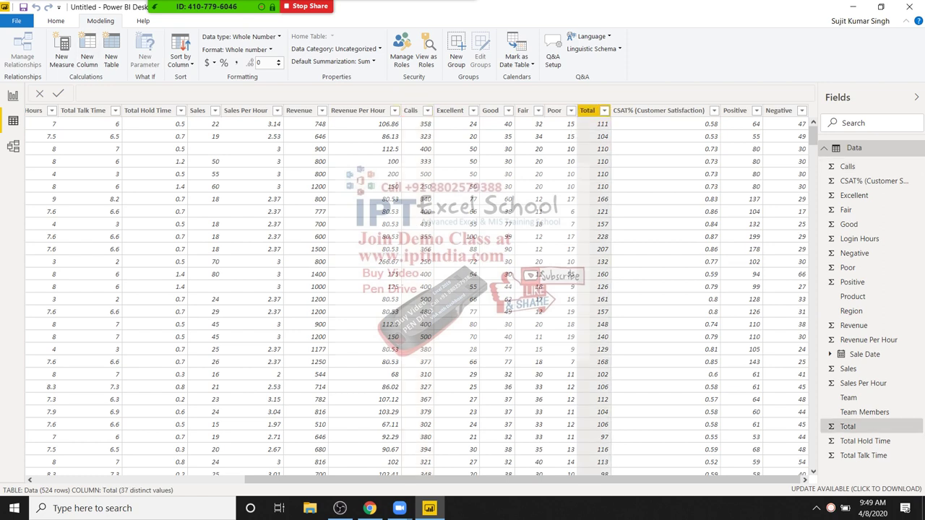
pyautogui.click(449, 111)
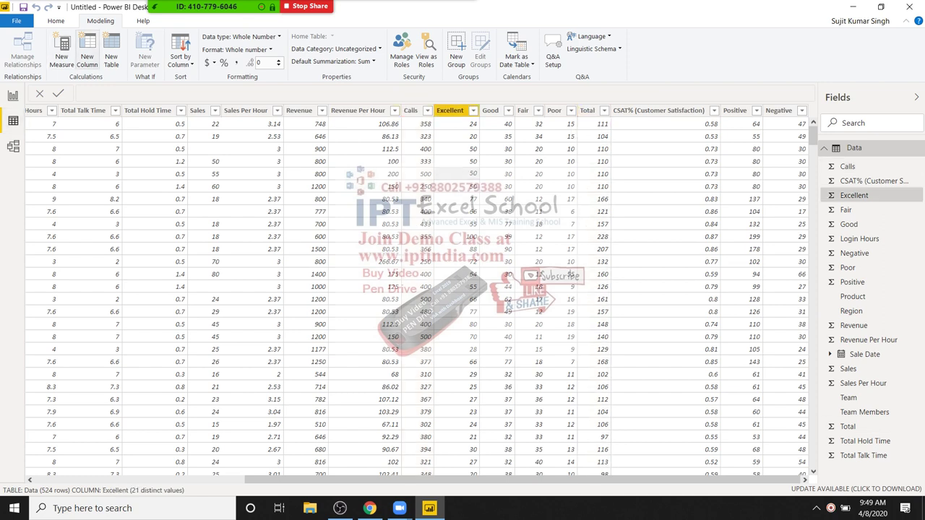
pyautogui.click(87, 54)
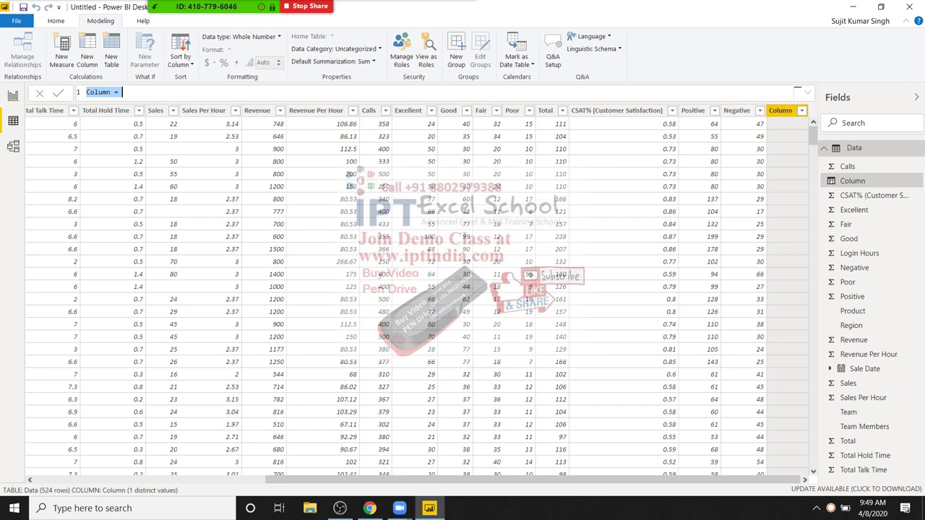
# - Define the new column as QCP = Data[Total]/Data[Calls]
pyautogui.doubleClick(98, 92)
pyautogui.write('Q')
pyautogui.write('C')
pyautogui.write('P = ')
pyautogui.write('tota')
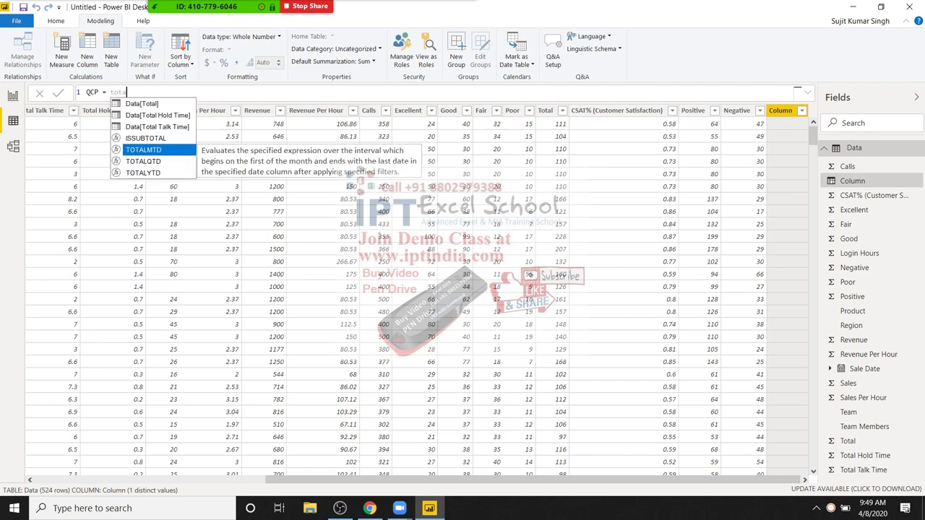
pyautogui.press('Up')
pyautogui.press('Up')
pyautogui.press('Up')
pyautogui.press('Up')
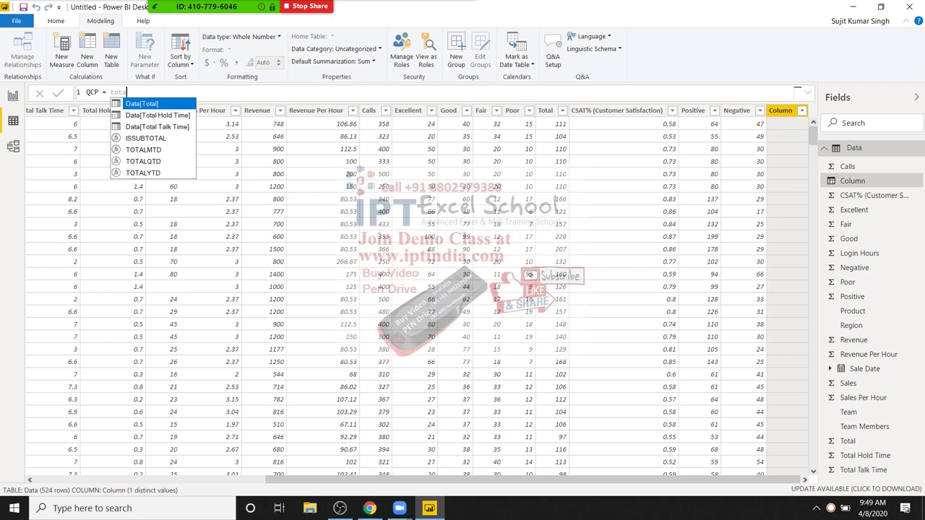
pyautogui.press('Tab')
pyautogui.write('/')
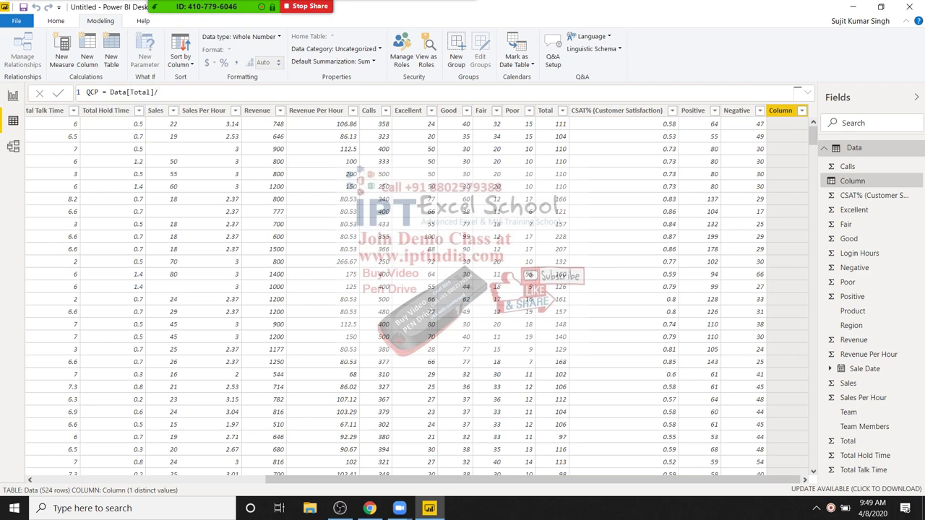
pyautogui.write('c')
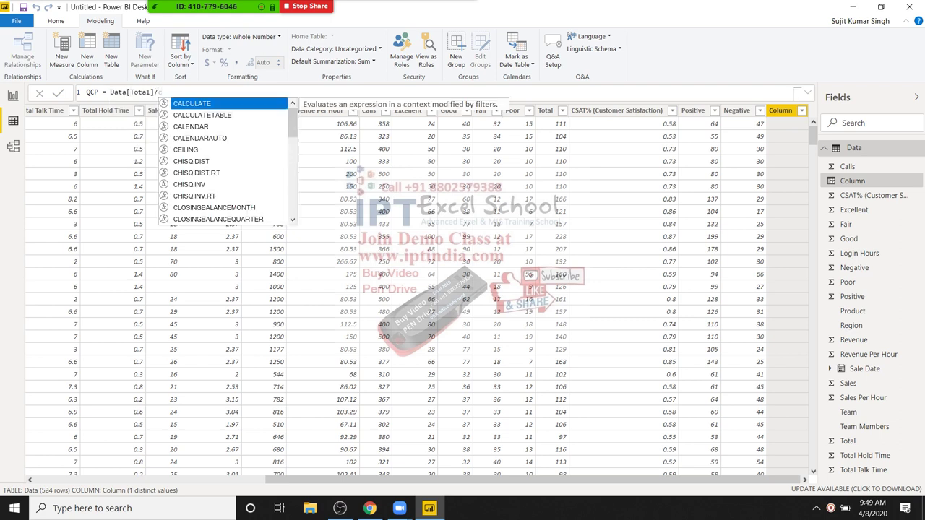
pyautogui.write('al')
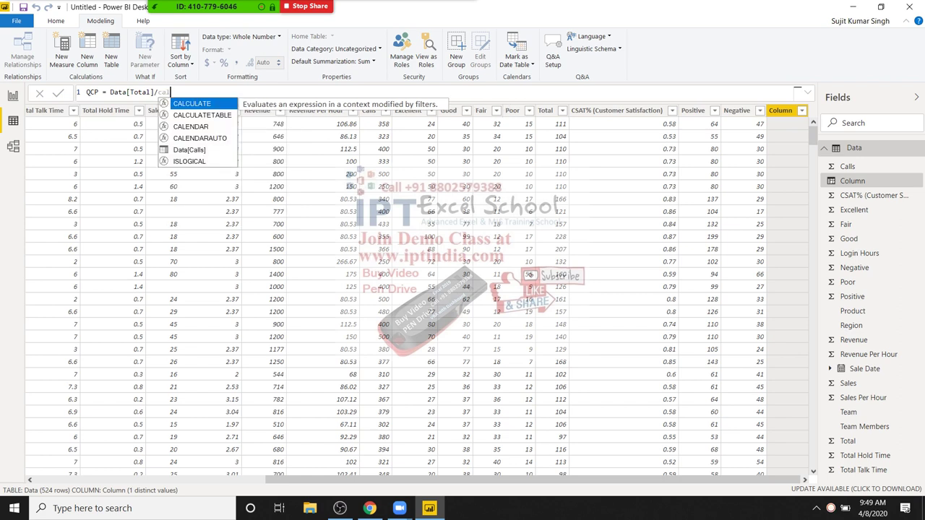
pyautogui.press('Down')
pyautogui.press('Down')
pyautogui.press('Down')
pyautogui.press('Down')
pyautogui.press('Tab')
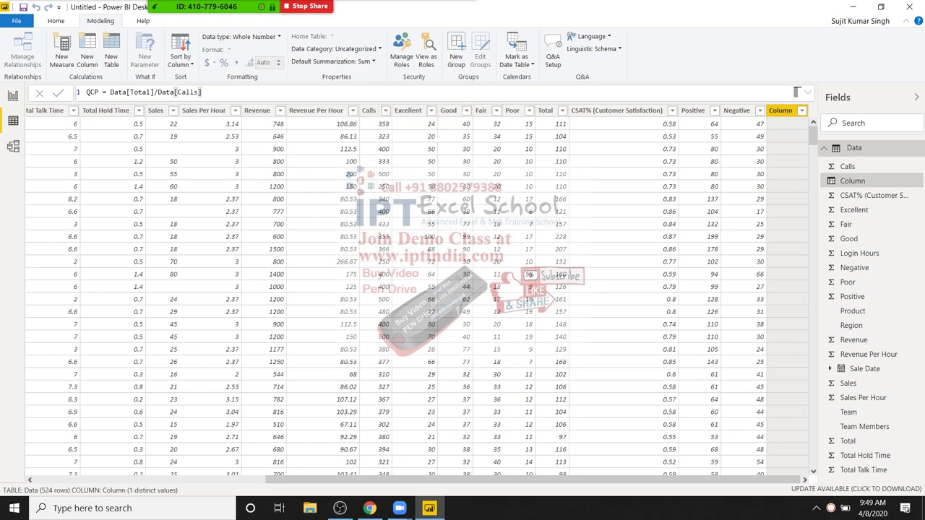
pyautogui.press('Return')
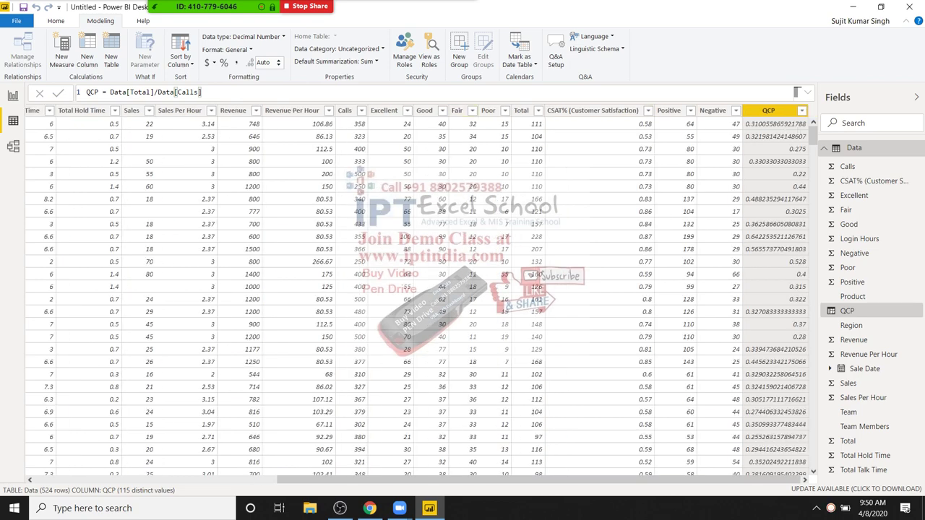
# - Format QCP as a percentage and switch to the blank Page 1 report
pyautogui.click(224, 62)
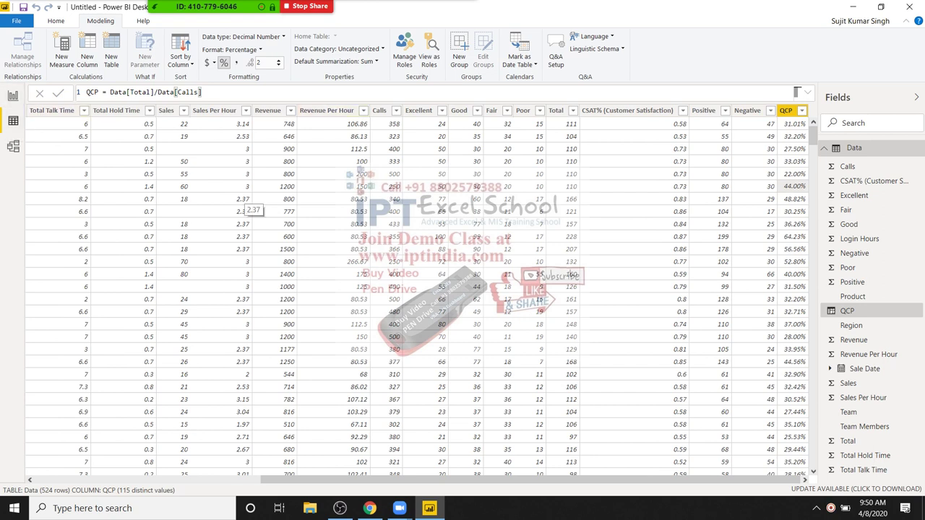
pyautogui.click(13, 95)
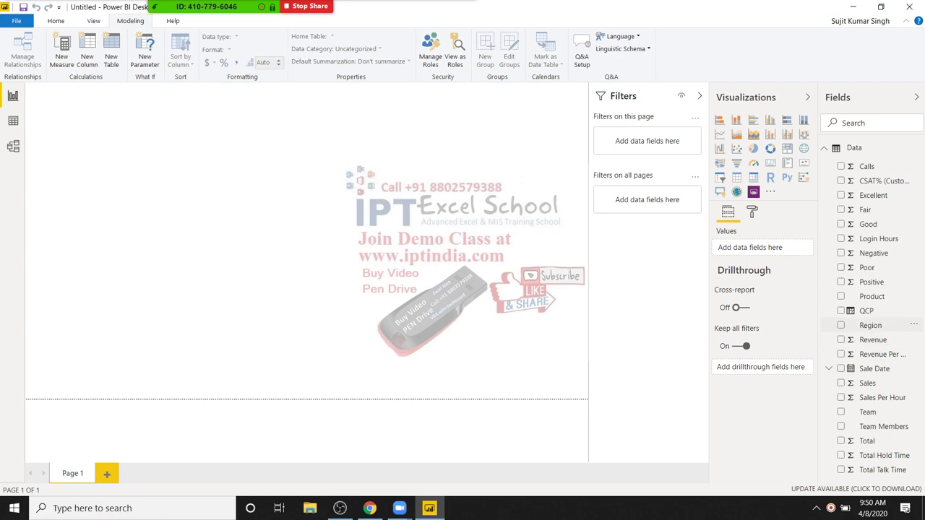
# - Chart Average of QCP by Region as a stacked column chart and enlarge it
pyautogui.click(840, 325)
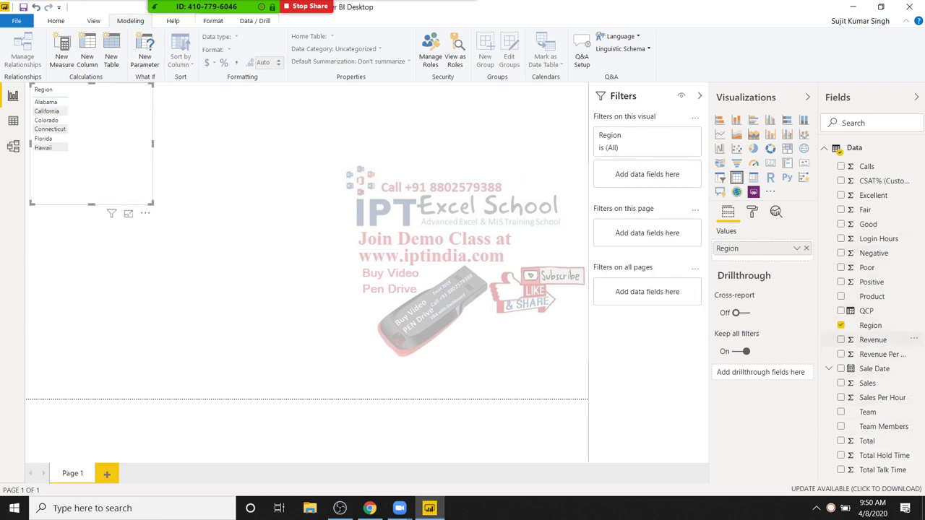
pyautogui.click(840, 311)
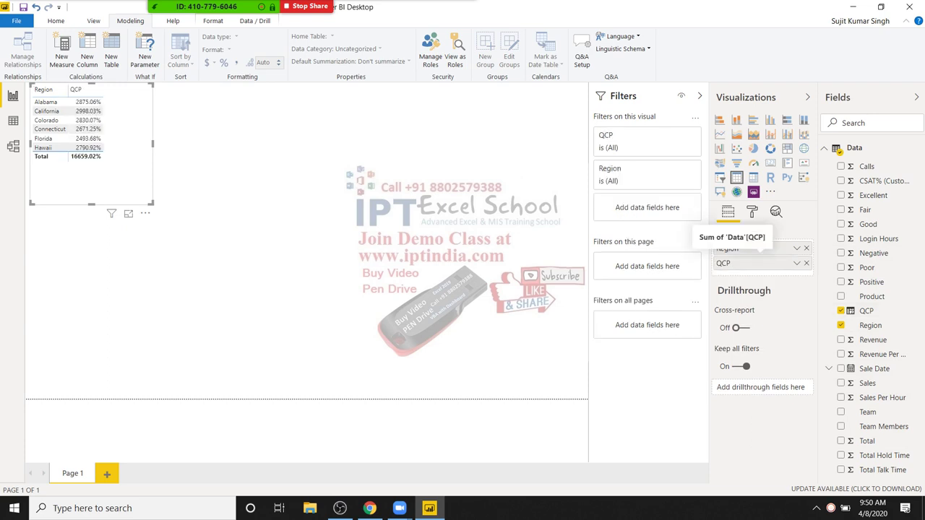
pyautogui.click(797, 263)
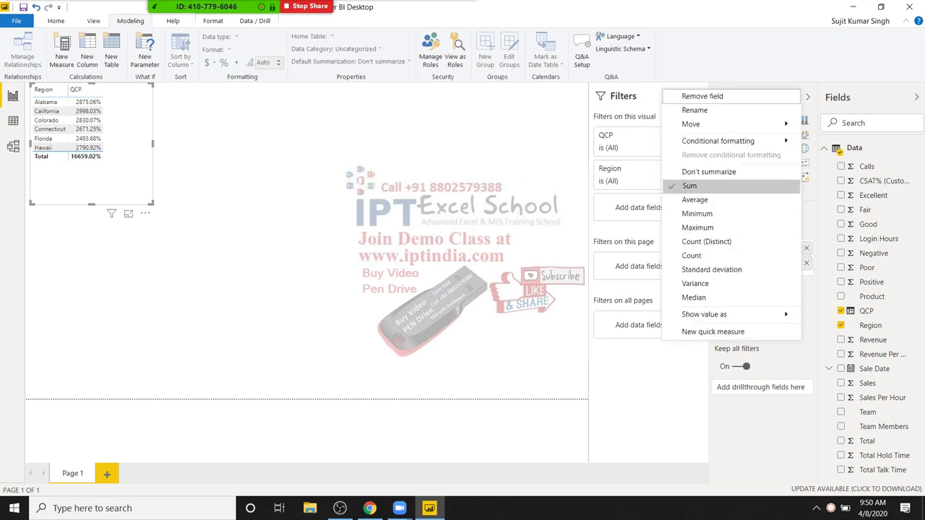
pyautogui.click(766, 201)
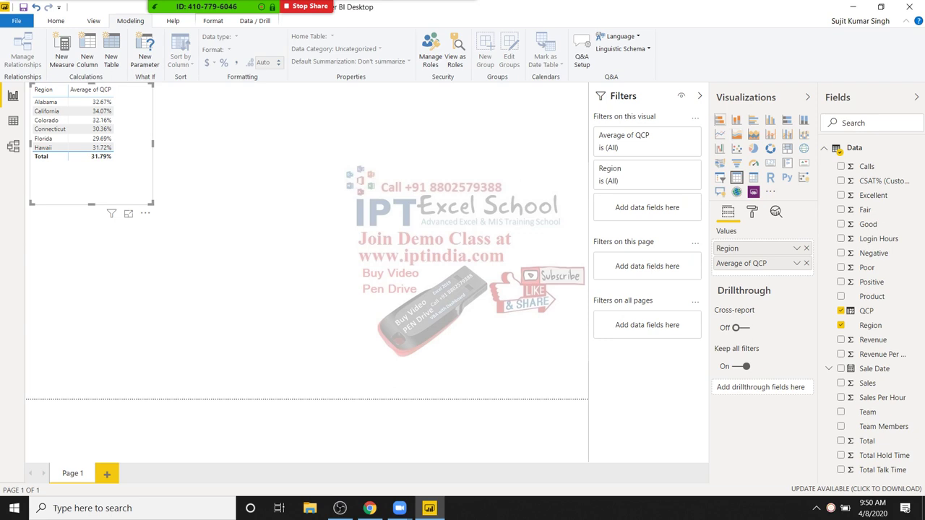
pyautogui.click(720, 119)
pyautogui.click(737, 120)
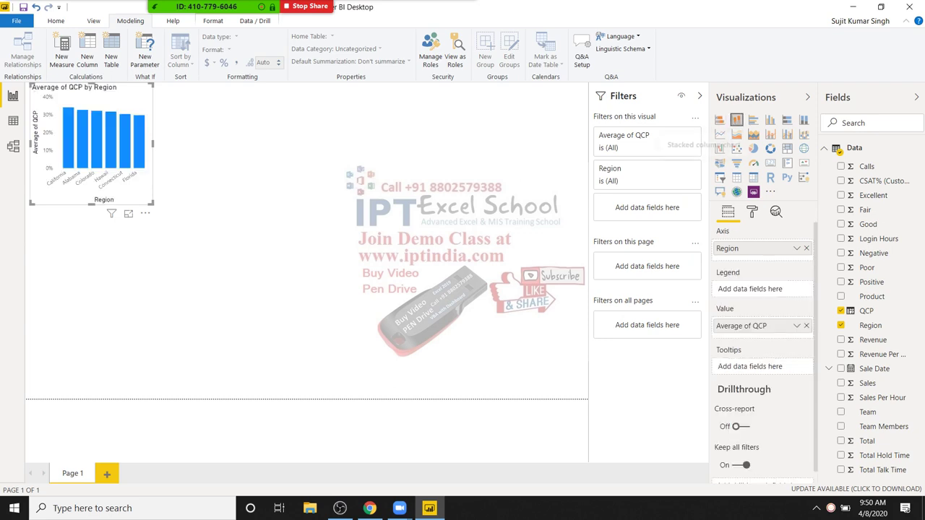
pyautogui.moveTo(152, 204)
pyautogui.mouseDown()
pyautogui.moveTo(196, 239)
pyautogui.moveTo(361, 323)
pyautogui.mouseUp()
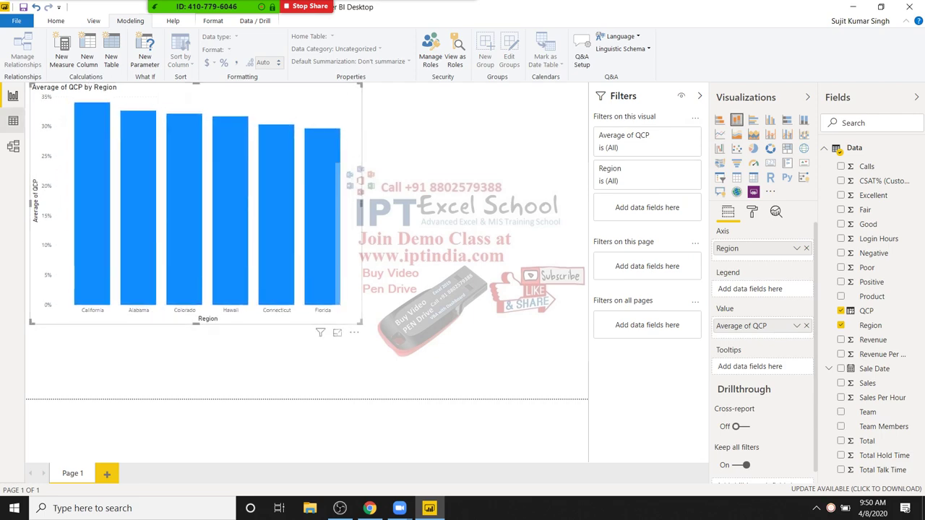
pyautogui.click(13, 120)
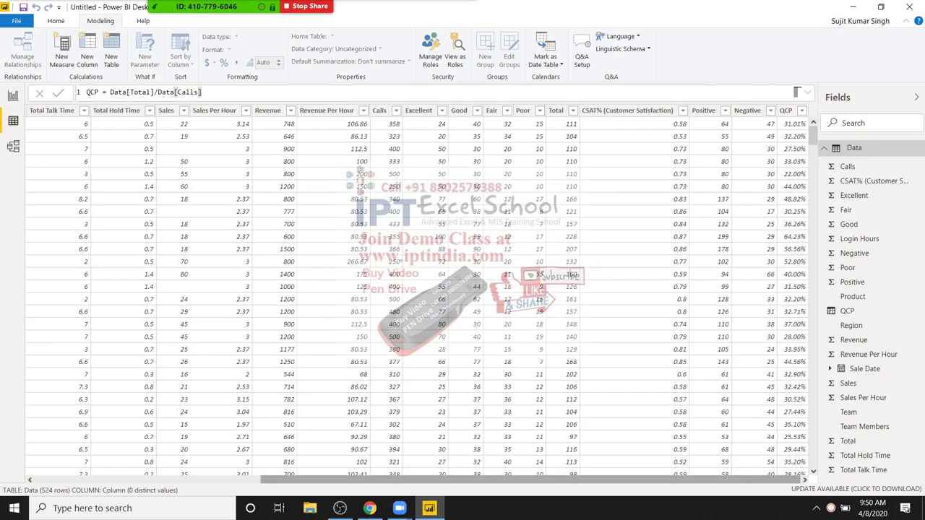
# - Compare QCP's percentage format with the CSAT% column, then return to the report
pyautogui.click(785, 110)
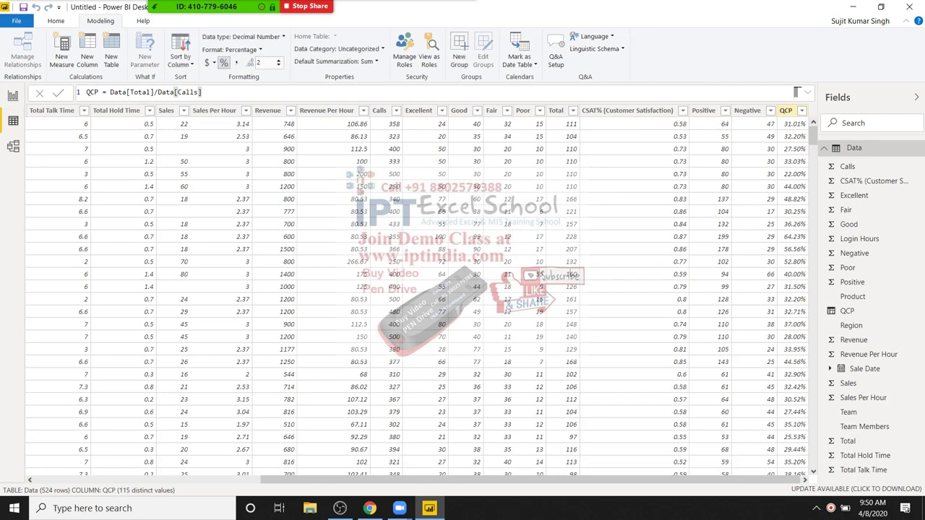
pyautogui.click(650, 255)
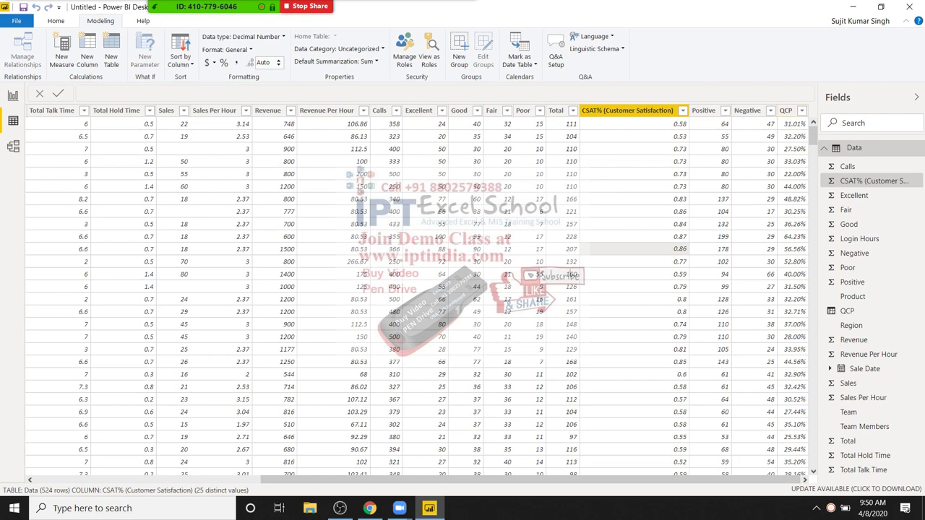
pyautogui.click(785, 110)
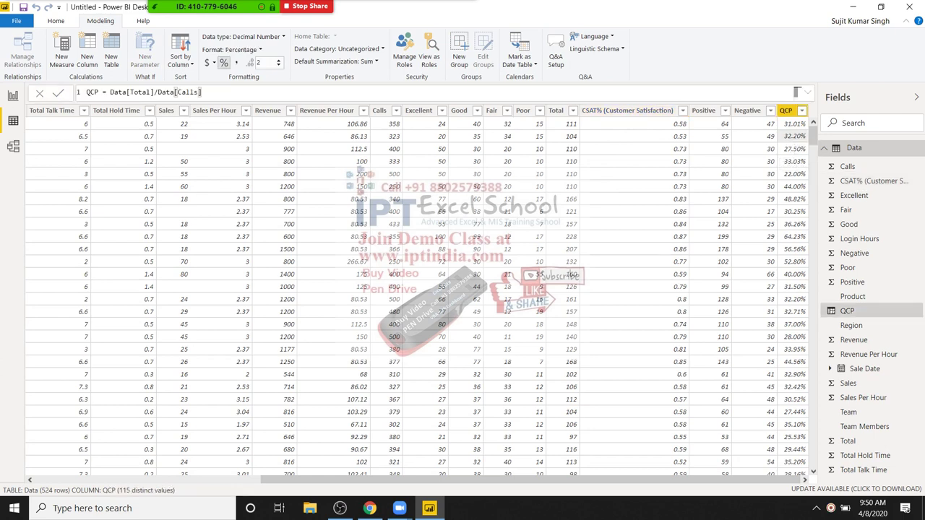
pyautogui.click(13, 96)
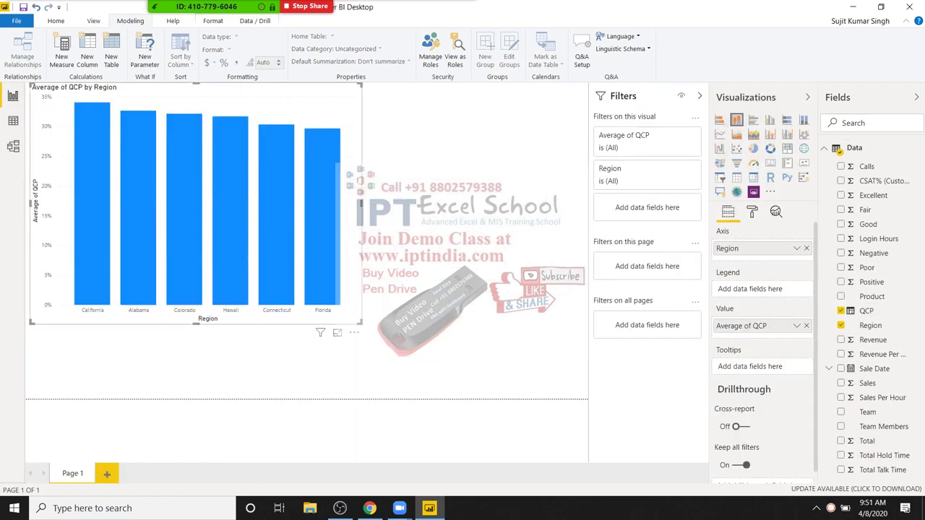
# - Move the Average of QCP by Region chart down the page and shrink it
pyautogui.moveTo(195, 87); pyautogui.dragTo(222, 161)
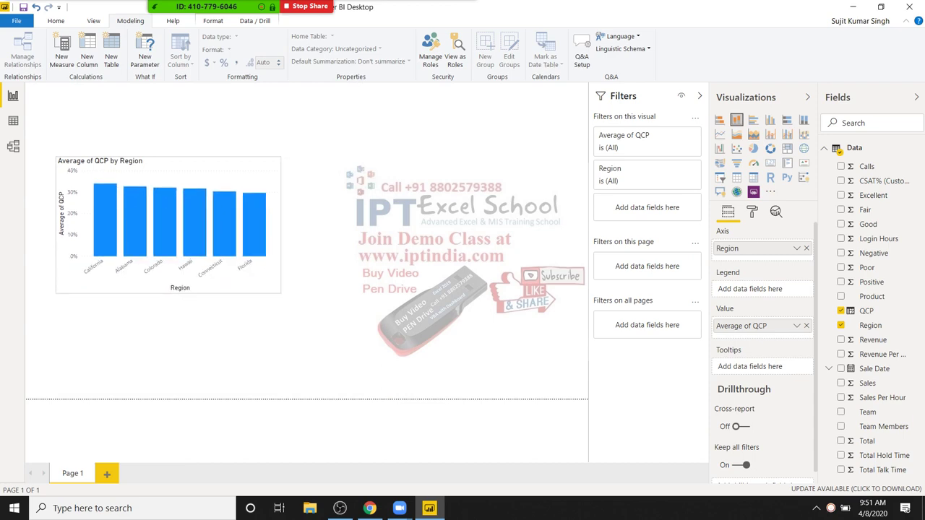
pyautogui.moveTo(388, 397); pyautogui.dragTo(280, 291)
pyautogui.moveTo(195, 157); pyautogui.dragTo(191, 211)
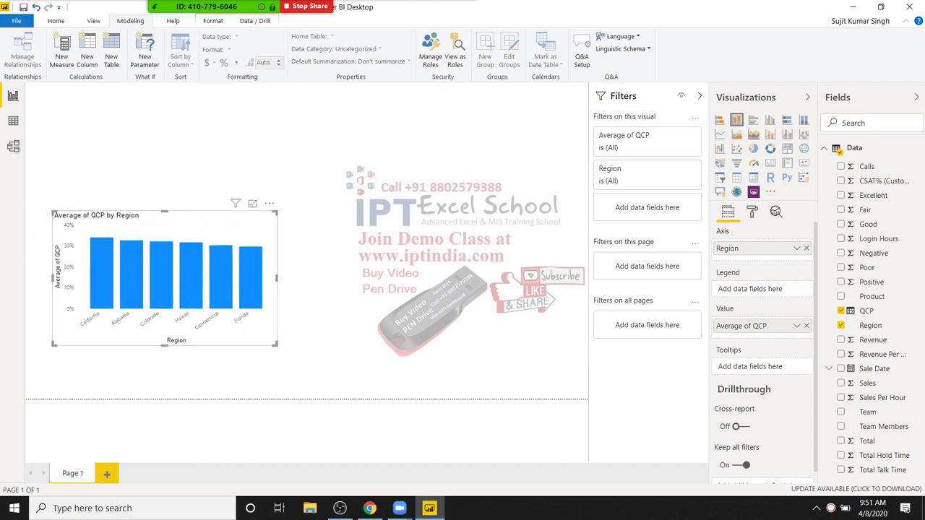
# - Close Zoom's Participants list and come back to the Page 1 report
pyautogui.click(13, 121)
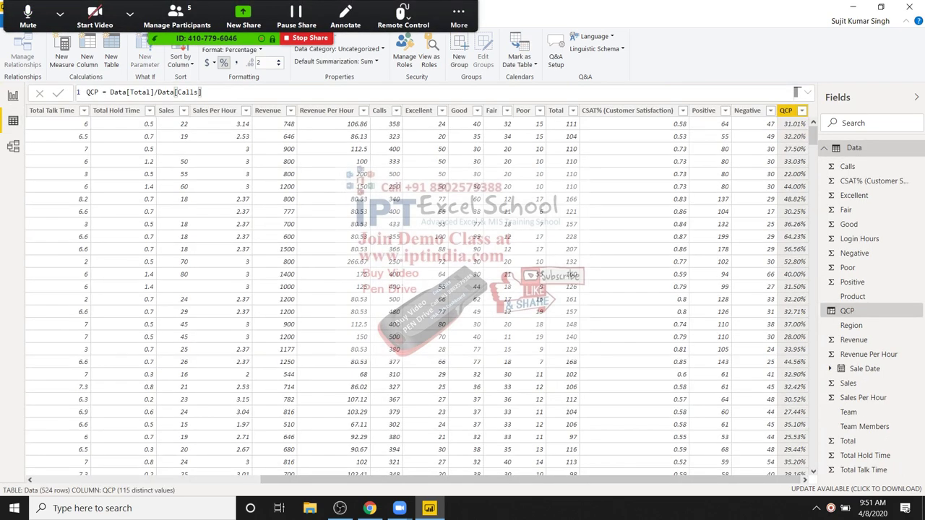
pyautogui.click(176, 16)
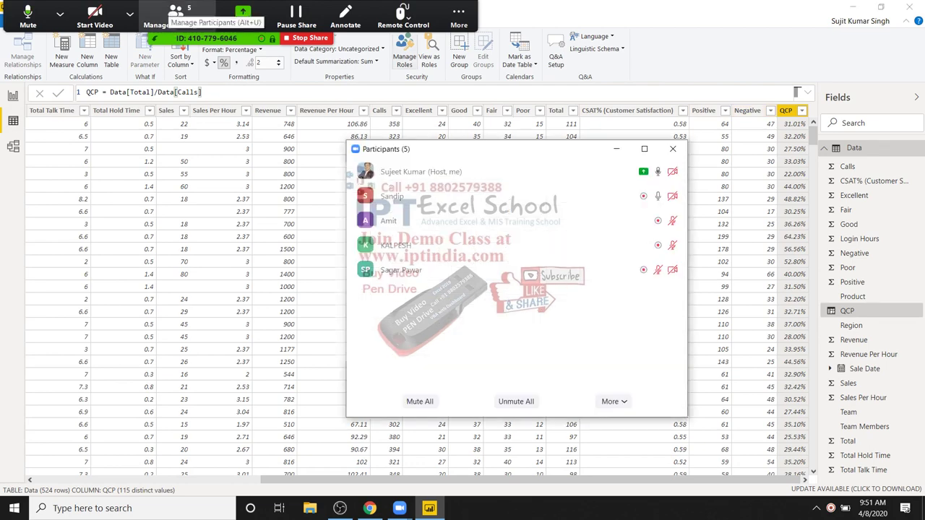
pyautogui.click(176, 14)
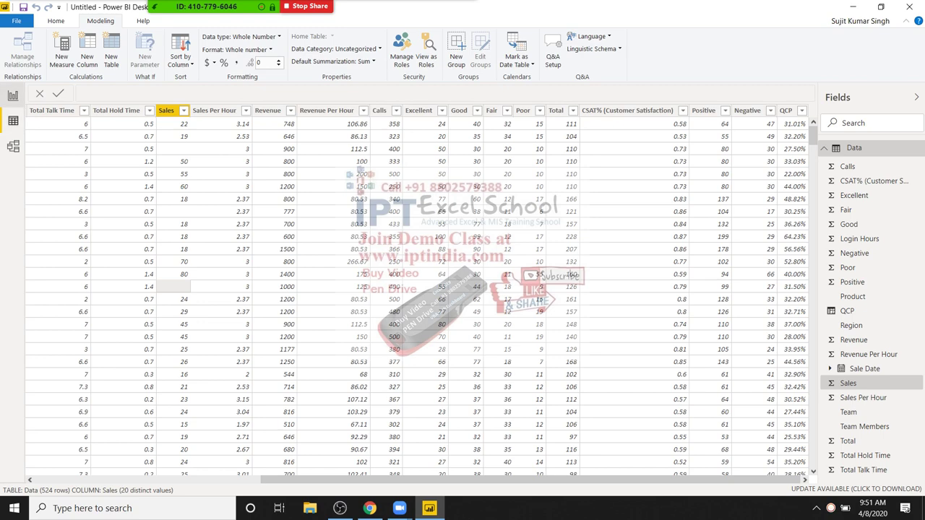
pyautogui.click(13, 95)
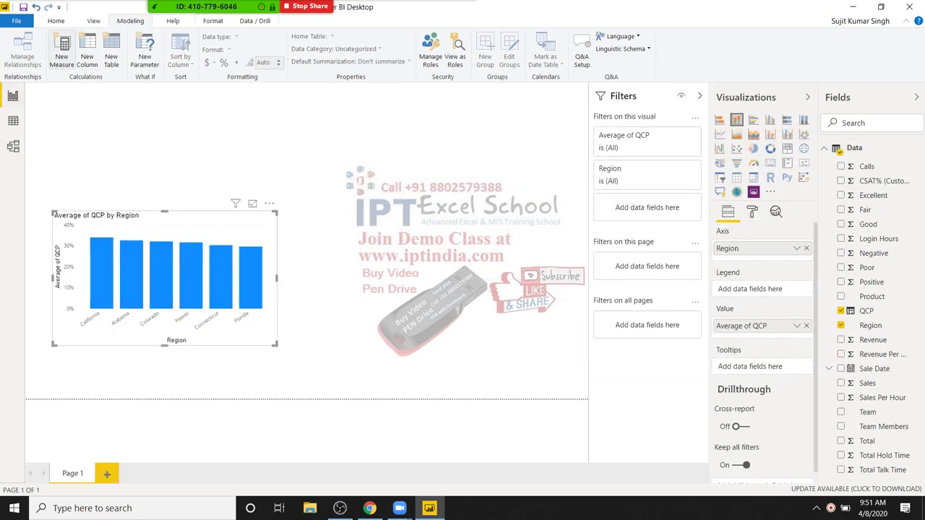
# - Create a new measure named TQCP beginning with SUM(Data[Total])
pyautogui.click(61, 56)
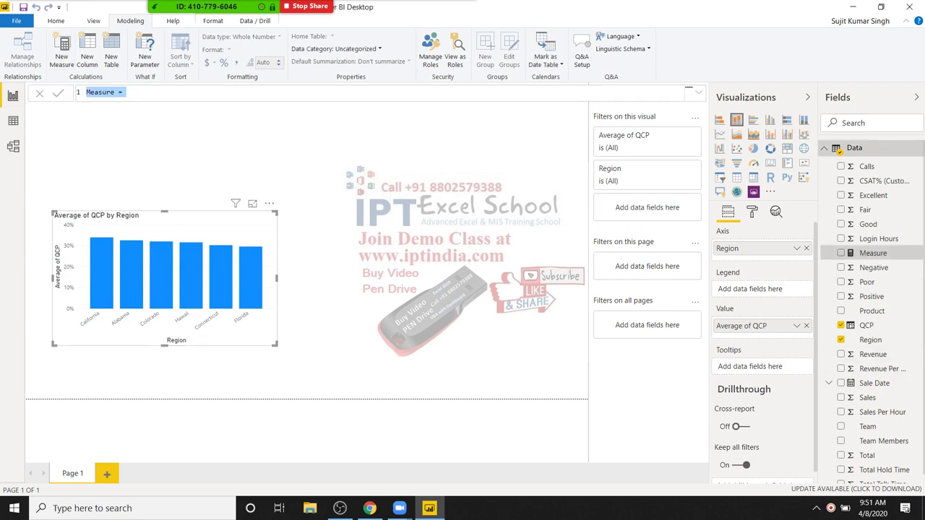
pyautogui.doubleClick(100, 91)
pyautogui.write('TQCP')
pyautogui.click(114, 92)
pyautogui.write('sum')
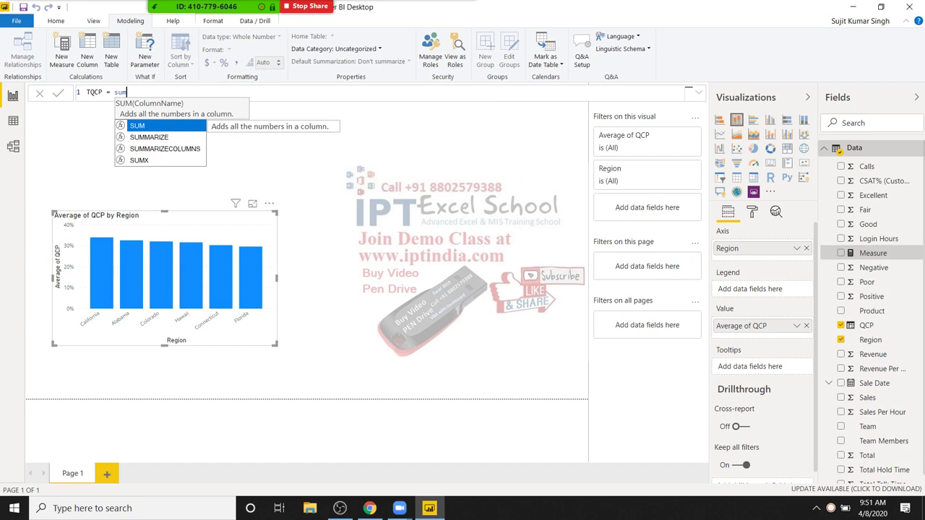
pyautogui.write('(')
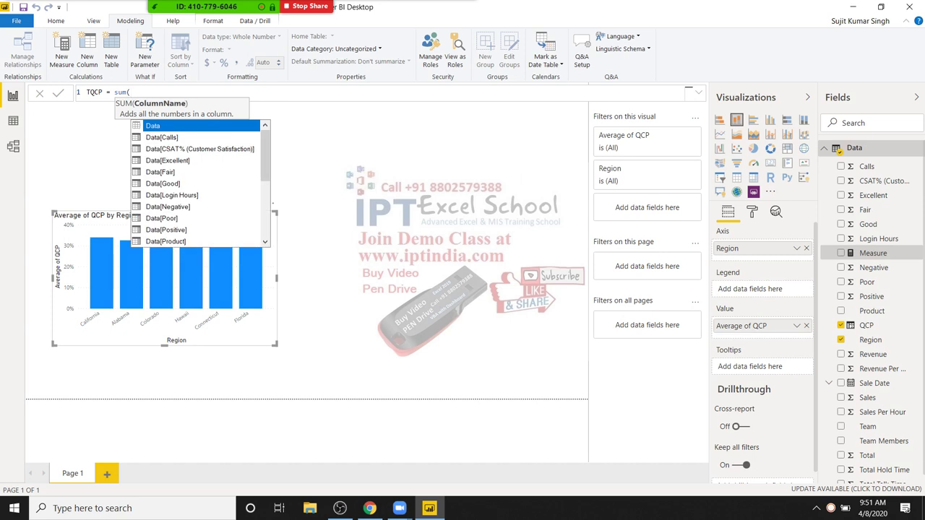
pyautogui.write('to')
pyautogui.press('Tab')
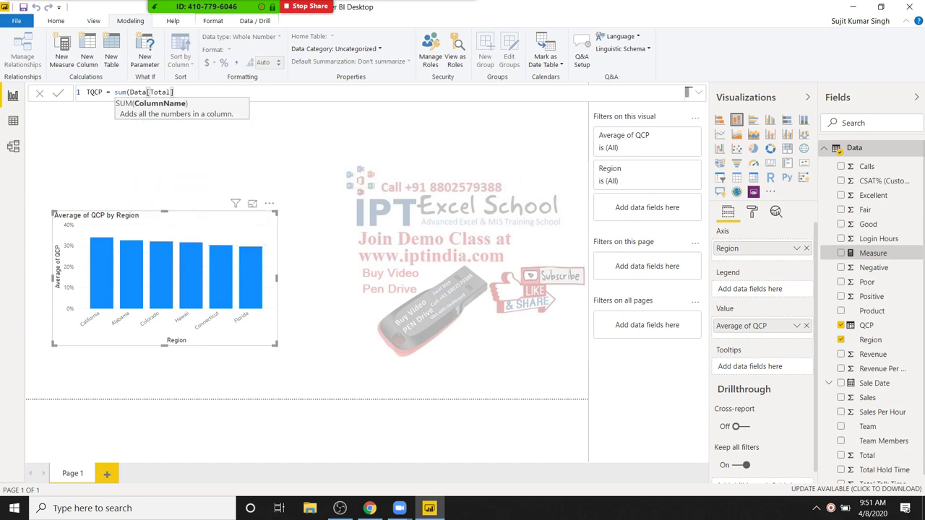
# - Finish TQCP as SUM(Data[Total])/SUM(Data[Calls]) and add a gauge visual to the report
pyautogui.write(')/')
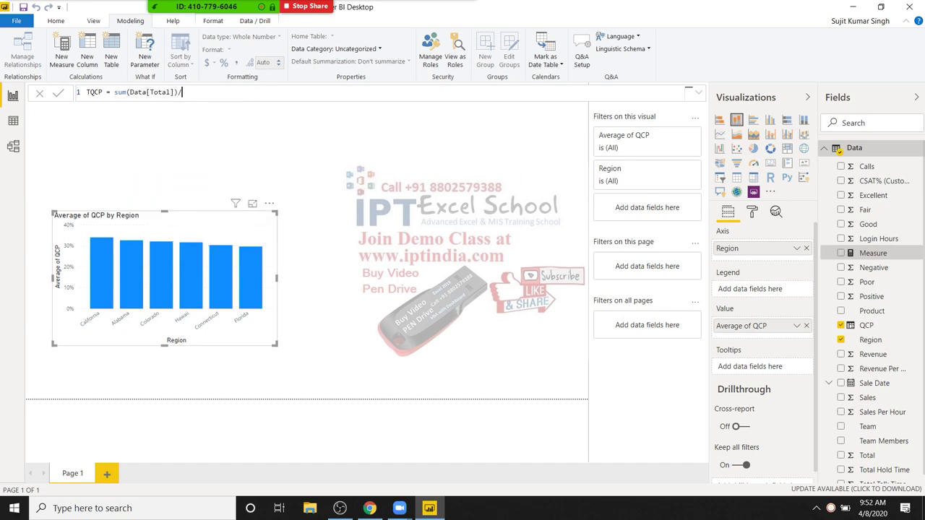
pyautogui.write('sum')
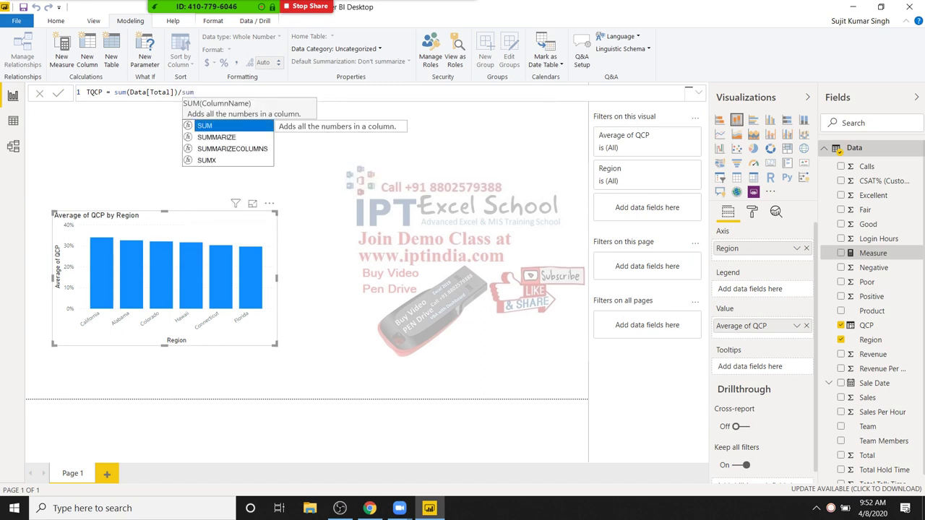
pyautogui.press('Tab')
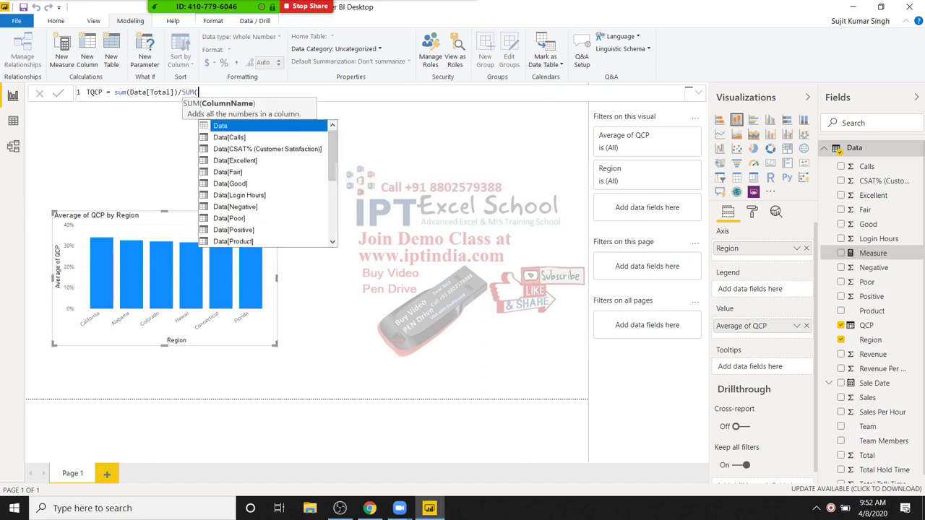
pyautogui.press('Down')
pyautogui.press('Tab')
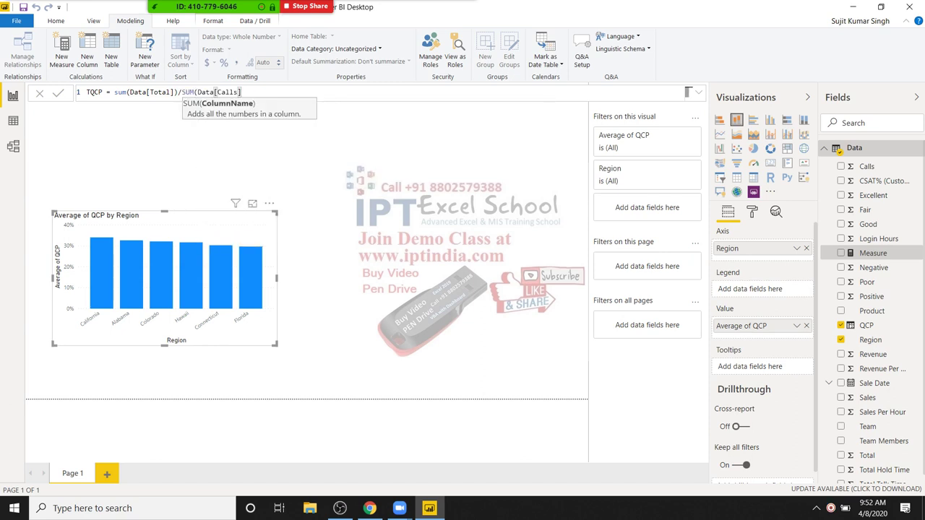
pyautogui.write(')')
pyautogui.press('Return')
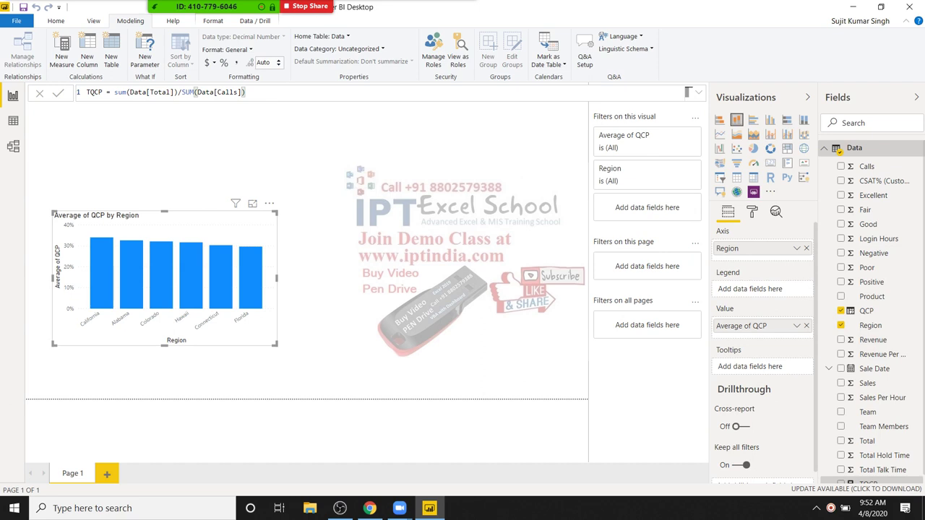
pyautogui.click(753, 163)
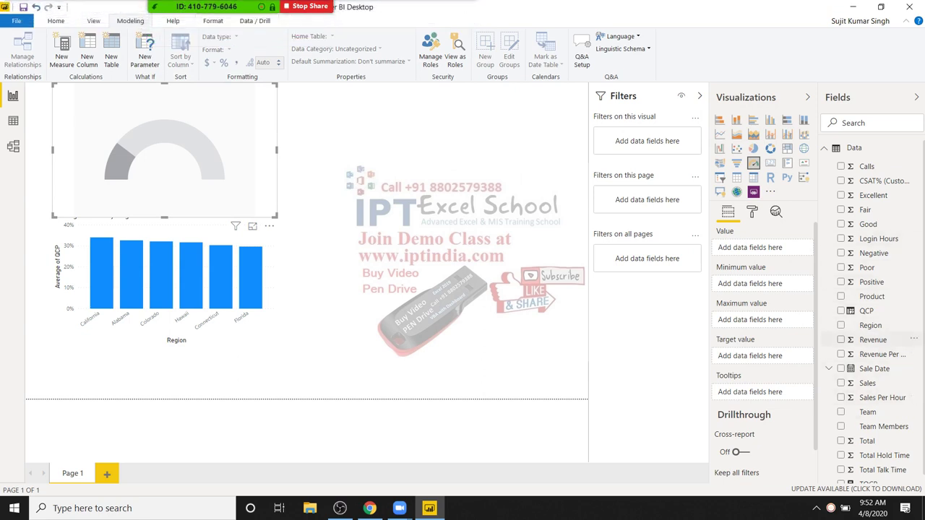
# - Drag the TQCP measure onto the gauge so it reads 0.32 on a 0–0.63 scale
pyautogui.scroll(-1, 871, 311)
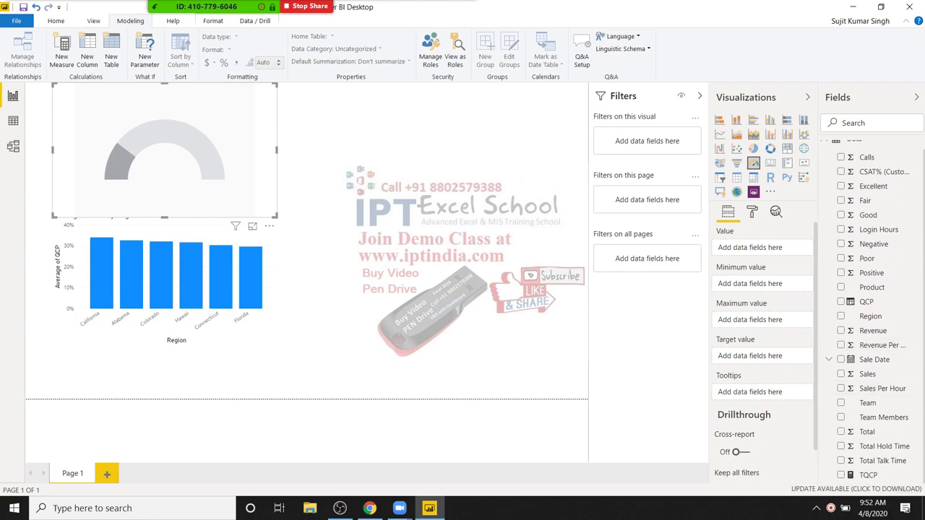
pyautogui.moveTo(867, 475); pyautogui.dragTo(269, 141)
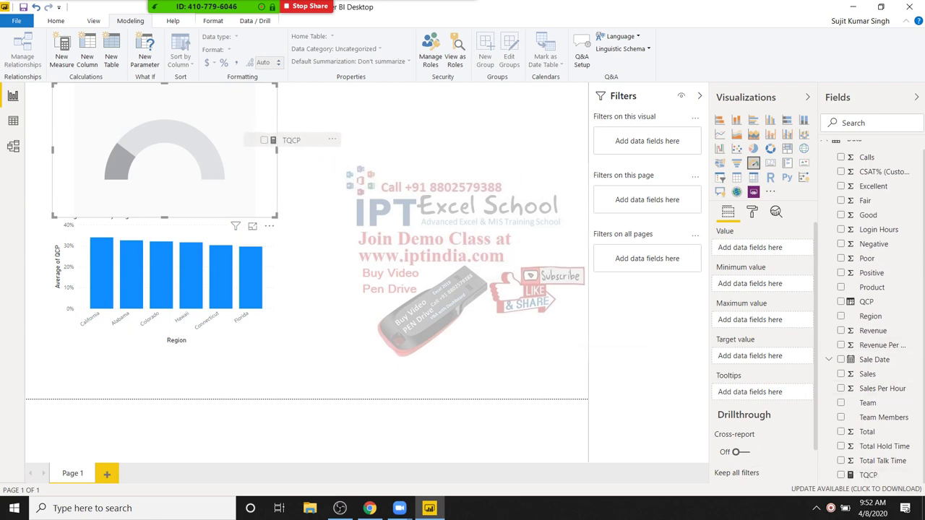
pyautogui.moveTo(269, 141); pyautogui.dragTo(206, 132)
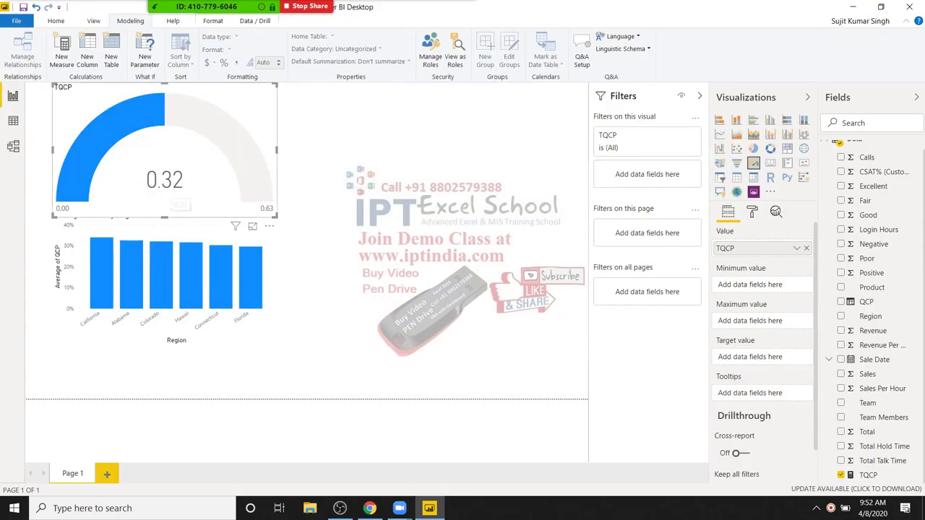
pyautogui.moveTo(160, 196)
pyautogui.press('Escape')
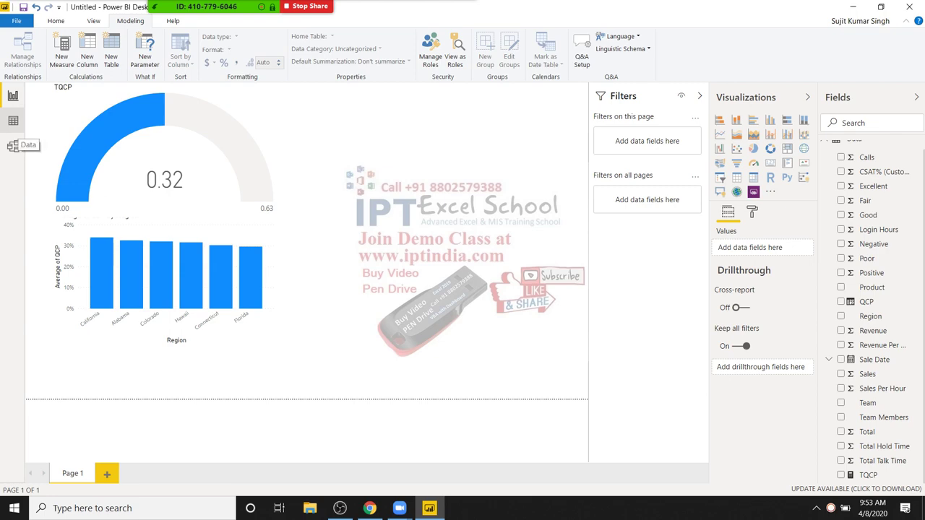
# - Switch to Data view and step through the Excellent, QCP and Positive columns
pyautogui.click(13, 120)
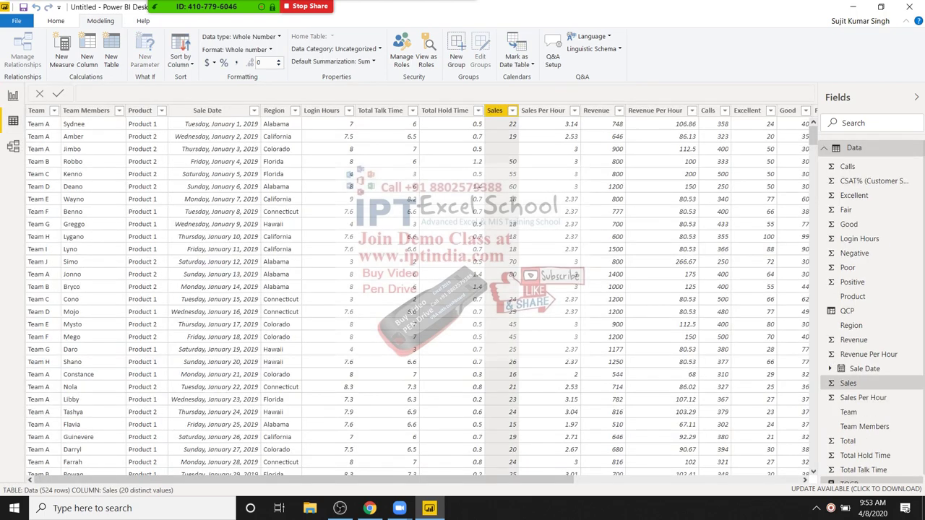
pyautogui.click(854, 195)
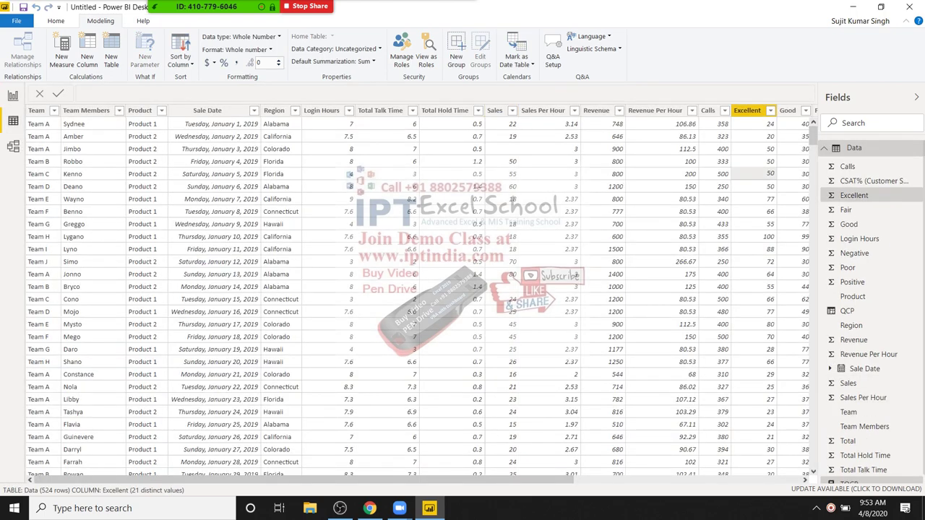
pyautogui.press('Down')
pyautogui.press('Down')
pyautogui.press('Down')
pyautogui.press('Down')
pyautogui.press('Down')
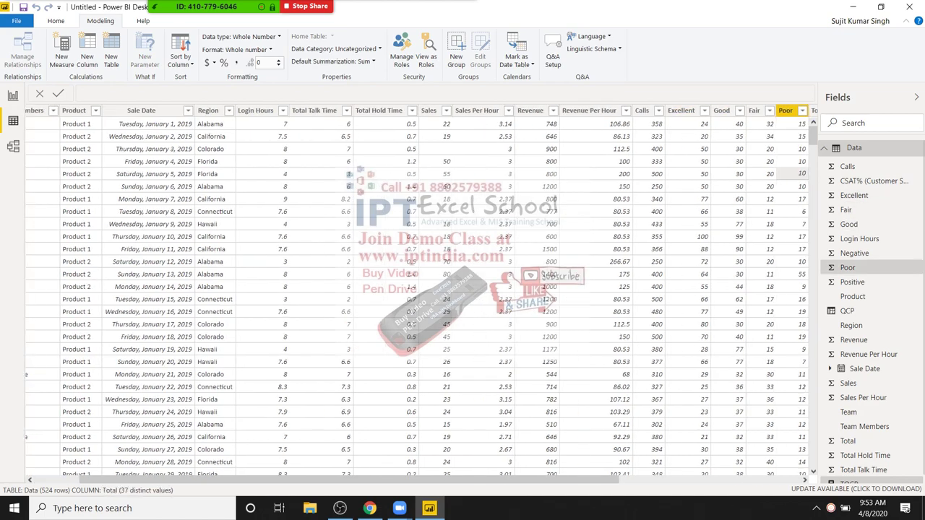
pyautogui.press('Down')
pyautogui.press('Down')
pyautogui.press('Down')
pyautogui.press('Down')
pyautogui.press('Down')
pyautogui.press('Down')
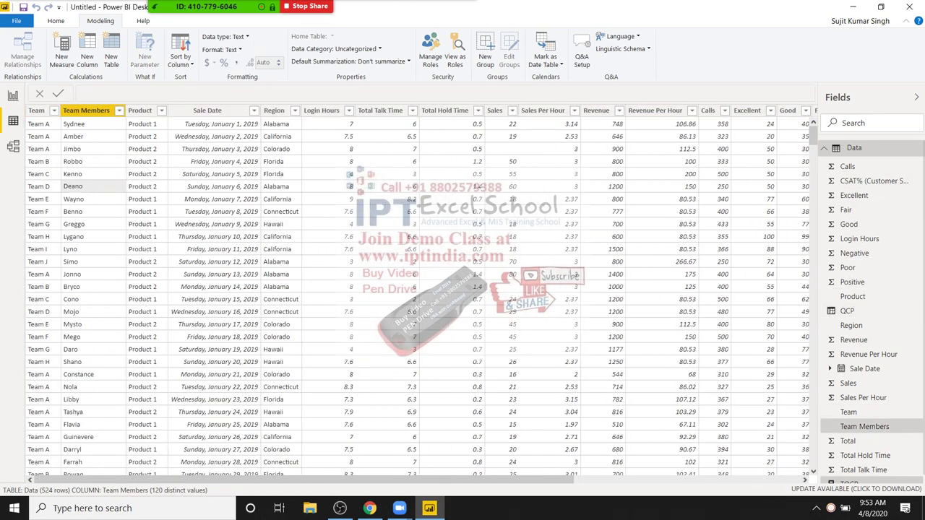
pyautogui.press('Up')
pyautogui.press('Up')
pyautogui.press('Up')
pyautogui.press('Up')
pyautogui.press('Up')
pyautogui.press('Up')
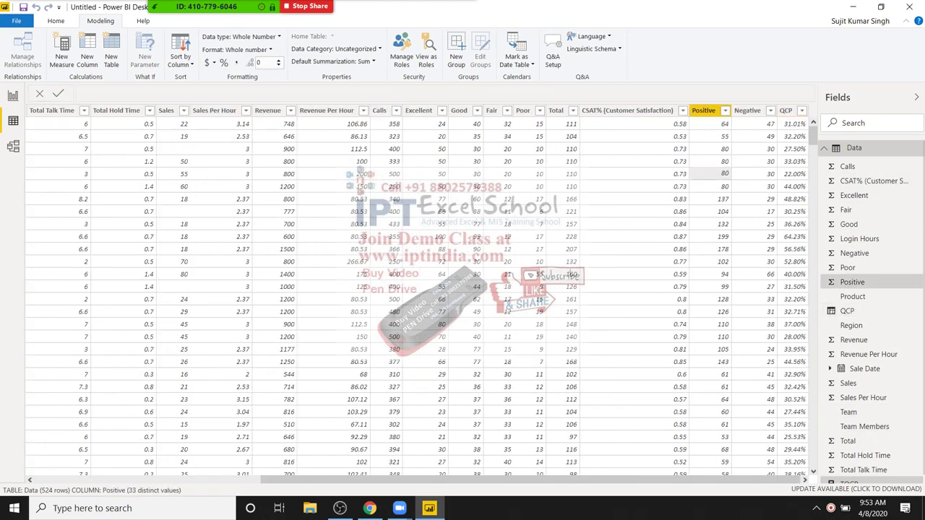
pyautogui.press('Up')
pyautogui.press('Up')
# - Revisit QCP's formula, then view the Team, Sales Per Hour, Total Talk Time and Sales columns
pyautogui.press('Down')
pyautogui.press('Down')
pyautogui.press('Down')
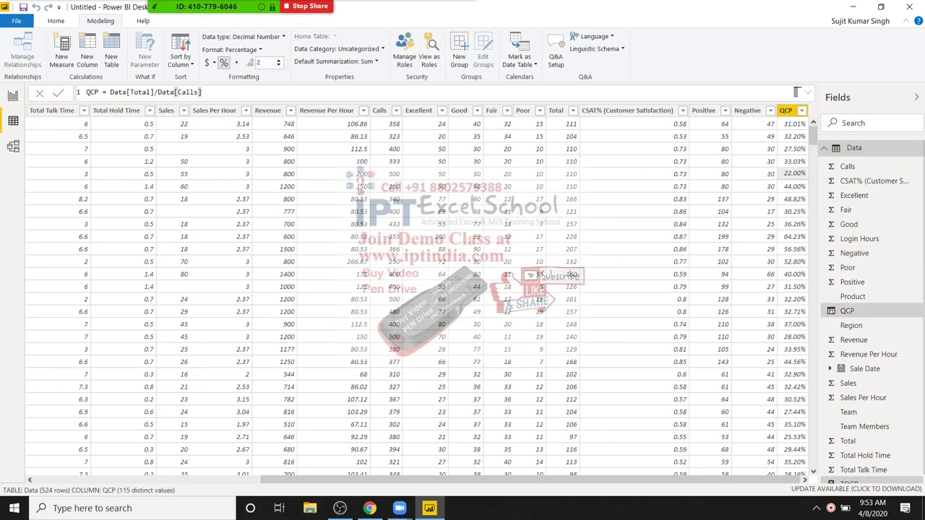
pyautogui.press('Down')
pyautogui.press('Down')
pyautogui.press('Down')
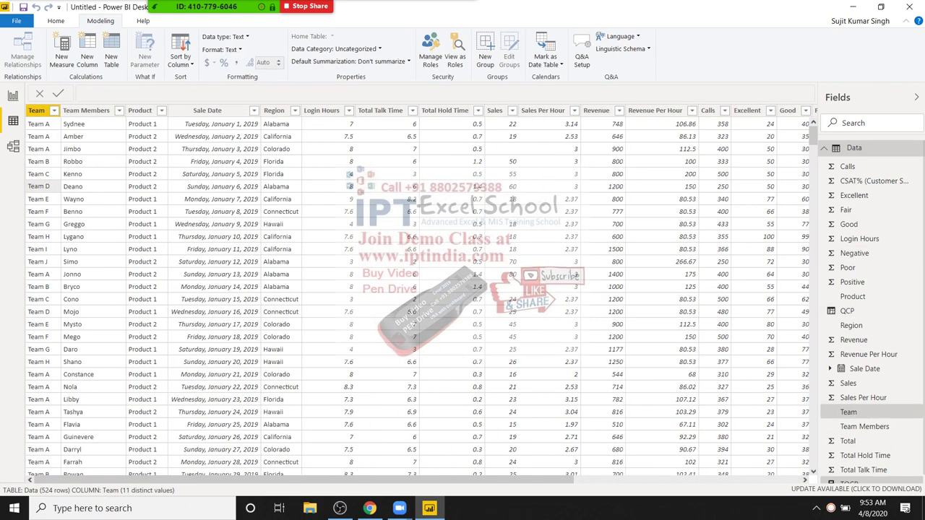
pyautogui.press('Up')
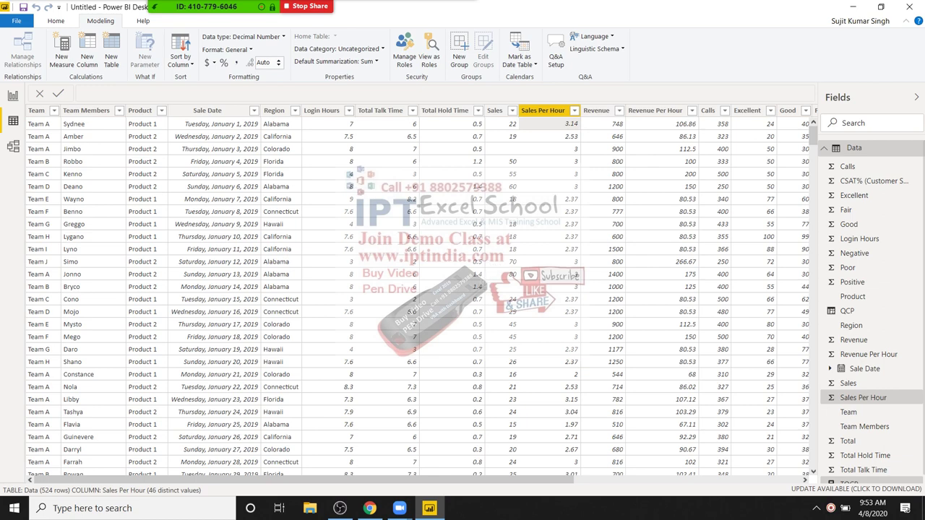
pyautogui.press('Down')
pyautogui.press('Down')
pyautogui.press('Down')
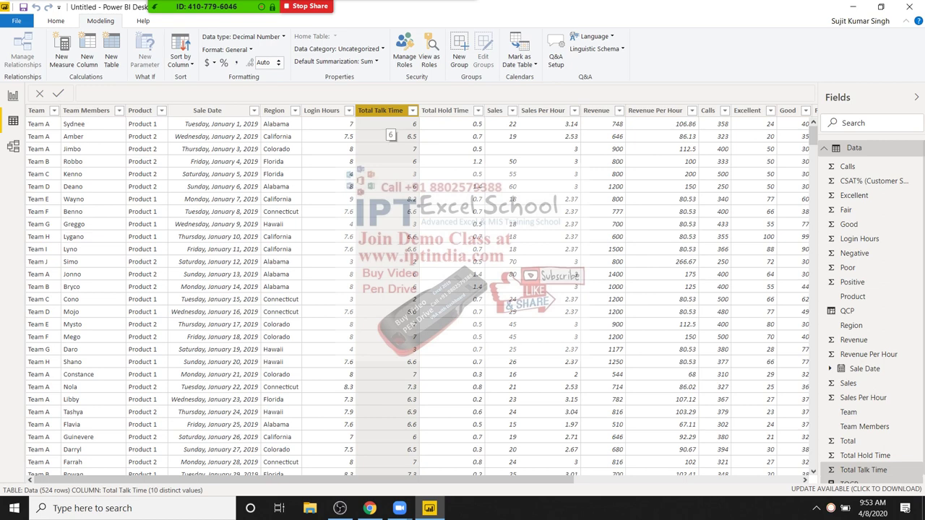
pyautogui.press('Up')
pyautogui.press('Up')
pyautogui.press('Up')
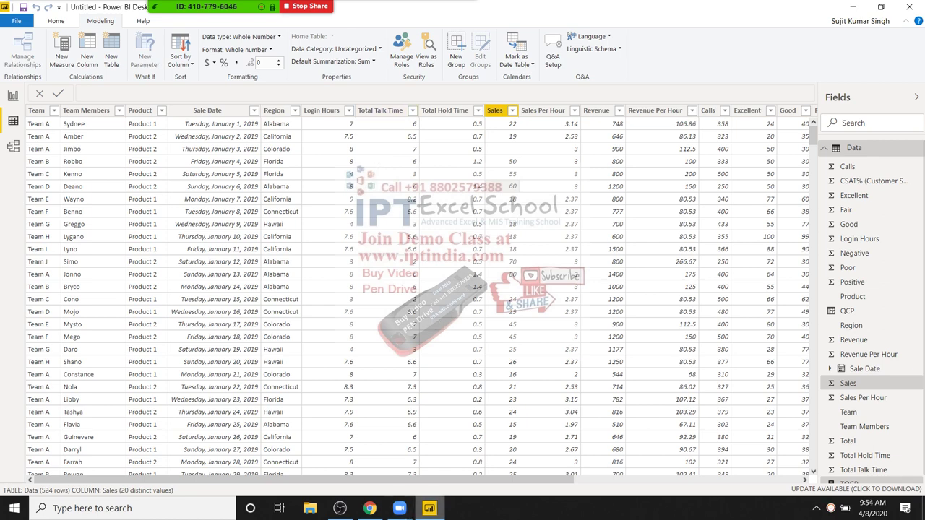
pyautogui.click(369, 508)
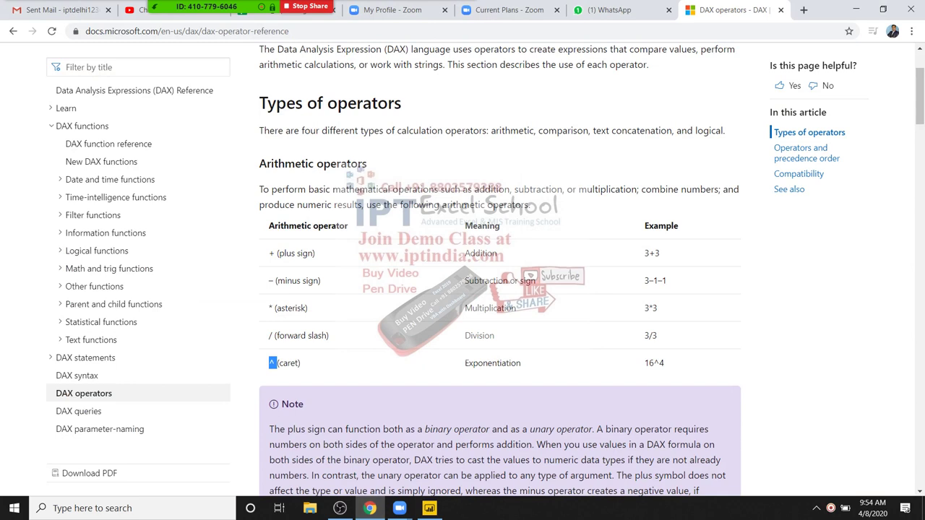
pyautogui.click(276, 253)
pyautogui.doubleClick(271, 363)
pyautogui.hotkey('alt', 'Tab')
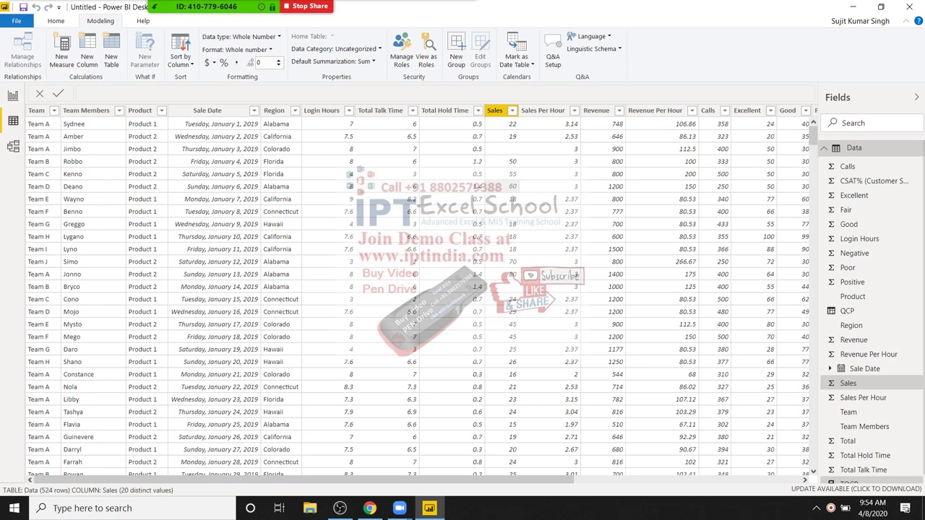
# - Start a new calculated column from the Excellent column, then discard it
pyautogui.click(854, 340)
pyautogui.moveTo(812, 129); pyautogui.dragTo(813, 136)
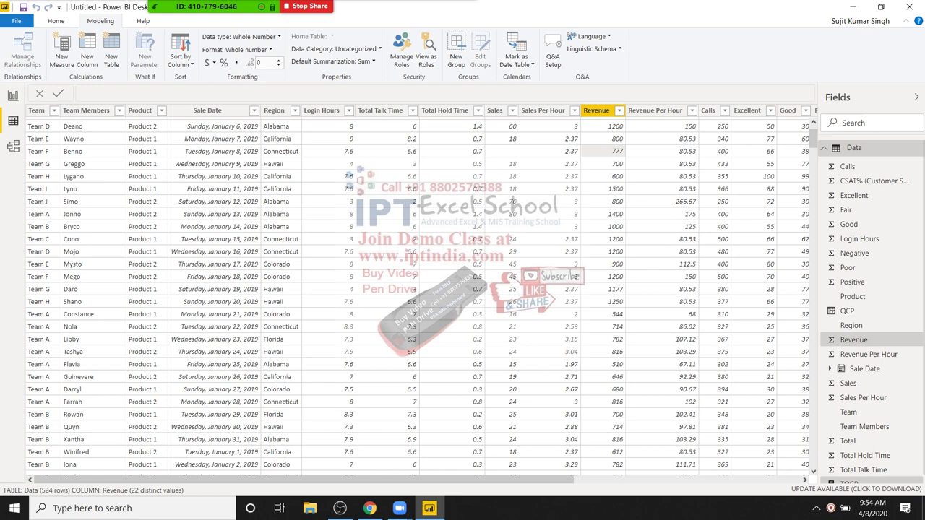
pyautogui.click(747, 110)
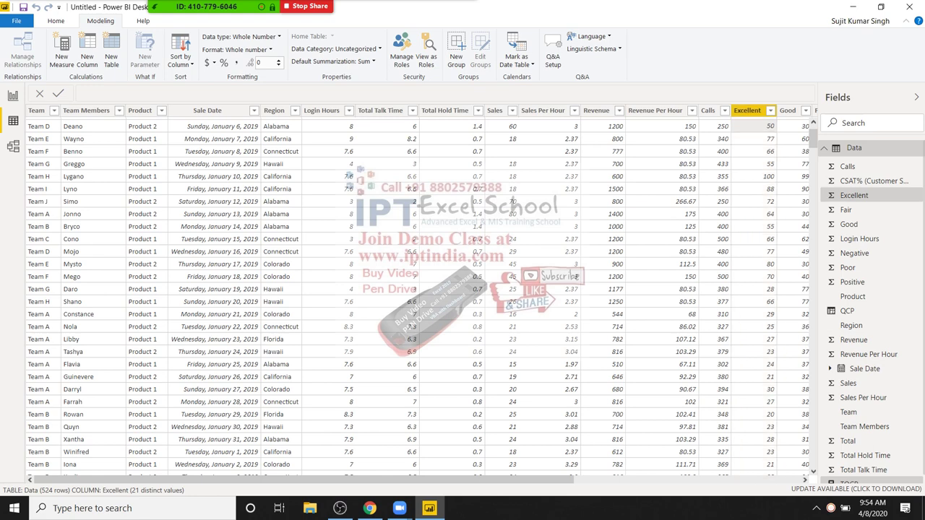
pyautogui.click(87, 52)
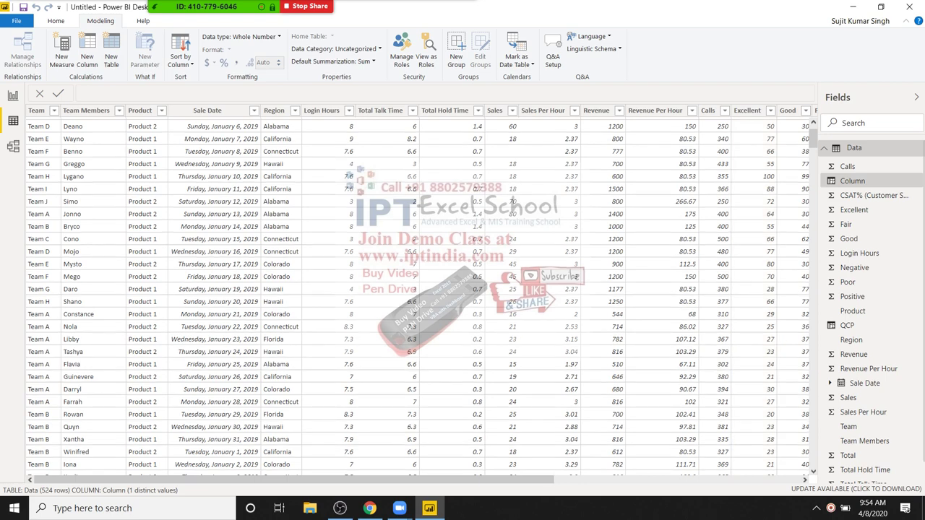
pyautogui.press('Escape')
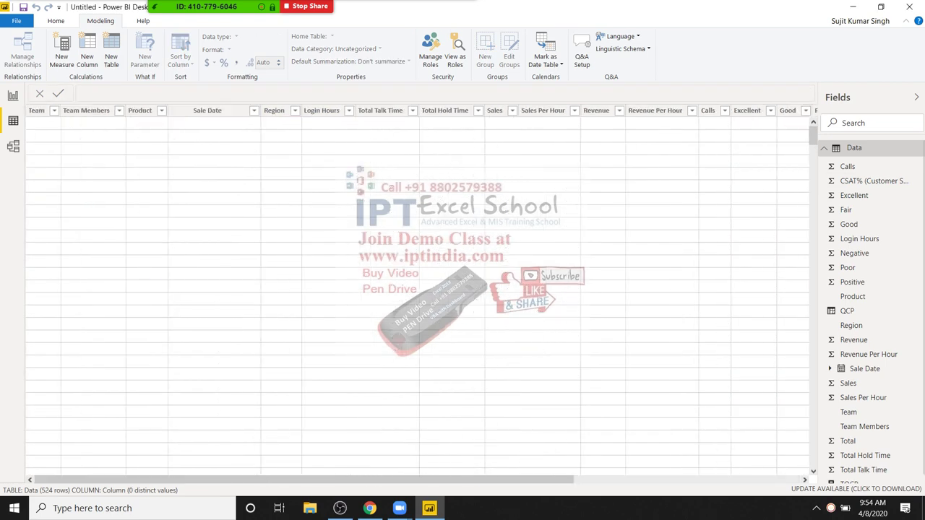
pyautogui.moveTo(369, 509)
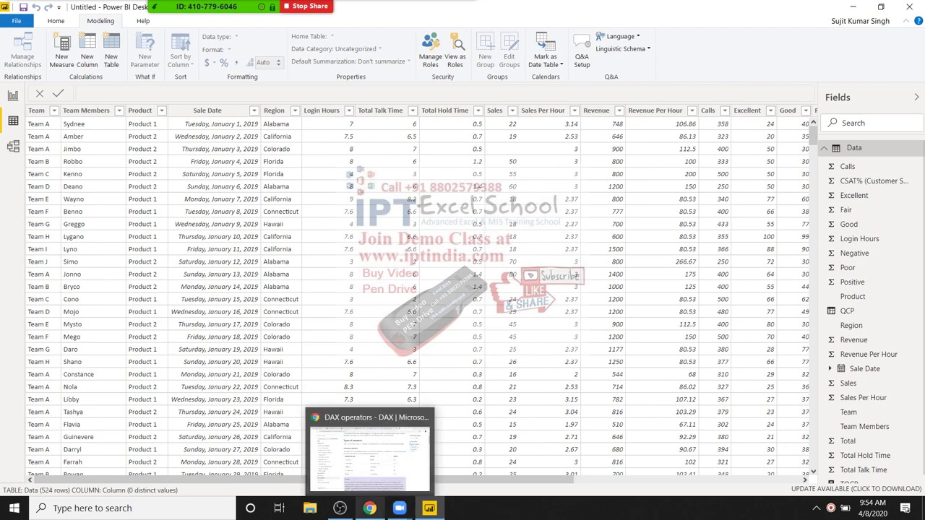
# - Launch Excel from the Start menu search, then reselect the Excellent column in Power BI
pyautogui.press('super')
pyautogui.write('ex')
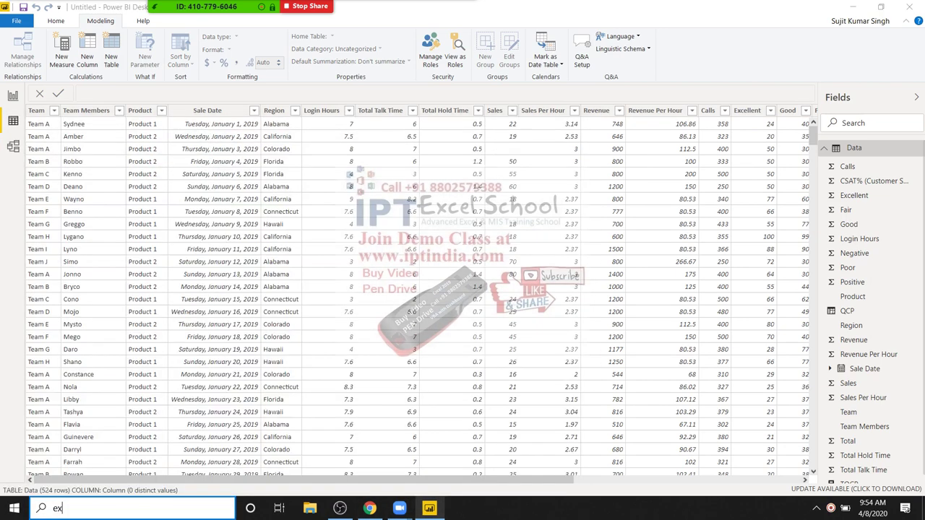
pyautogui.write('ce')
pyautogui.press('Return')
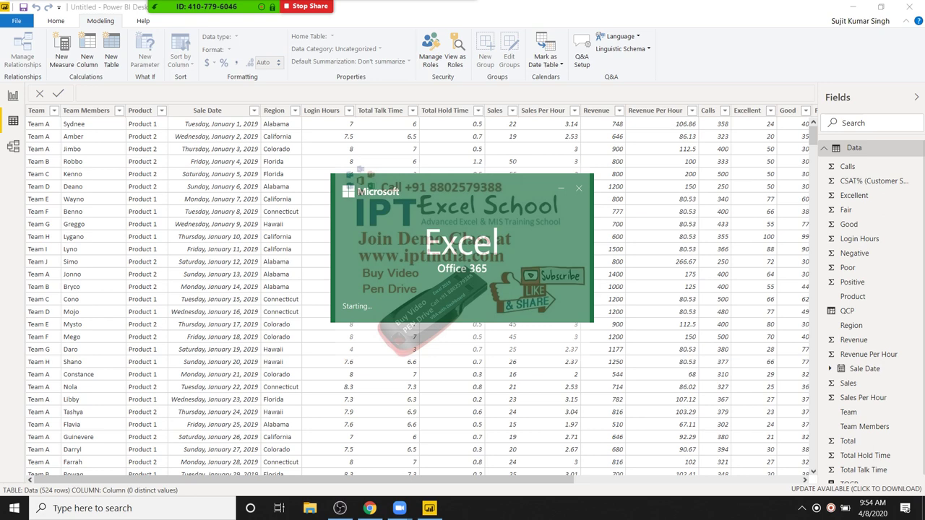
pyautogui.click(751, 161)
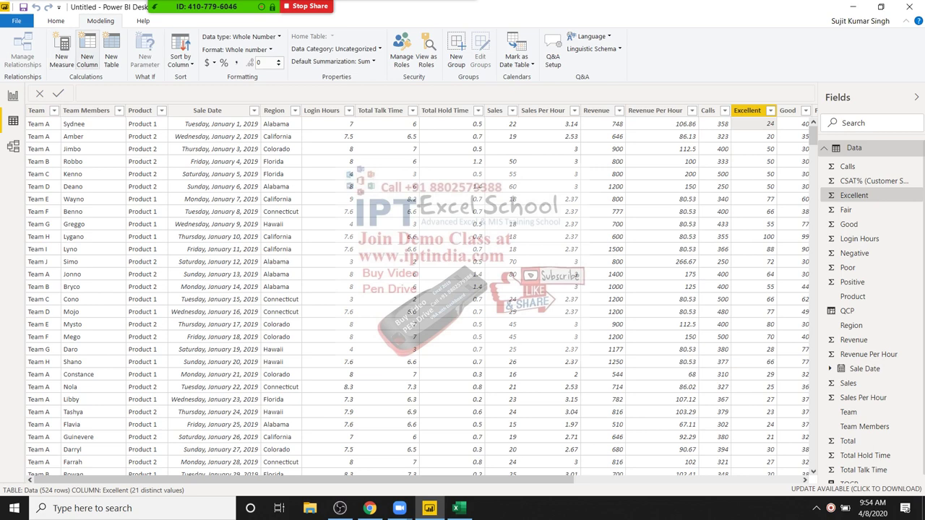
# - Create the calculated column SQ = Data[Excellent]^2
pyautogui.click(86, 52)
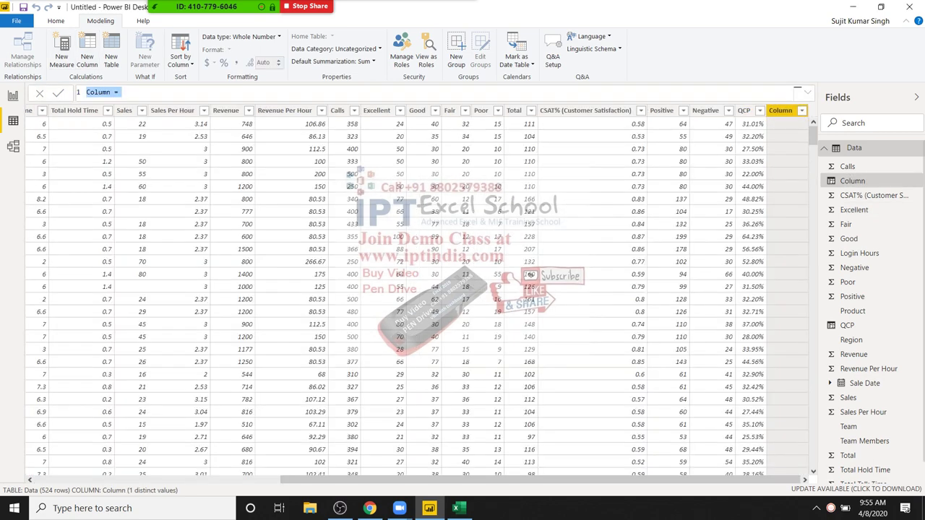
pyautogui.write('SQ = ')
pyautogui.write('ex')
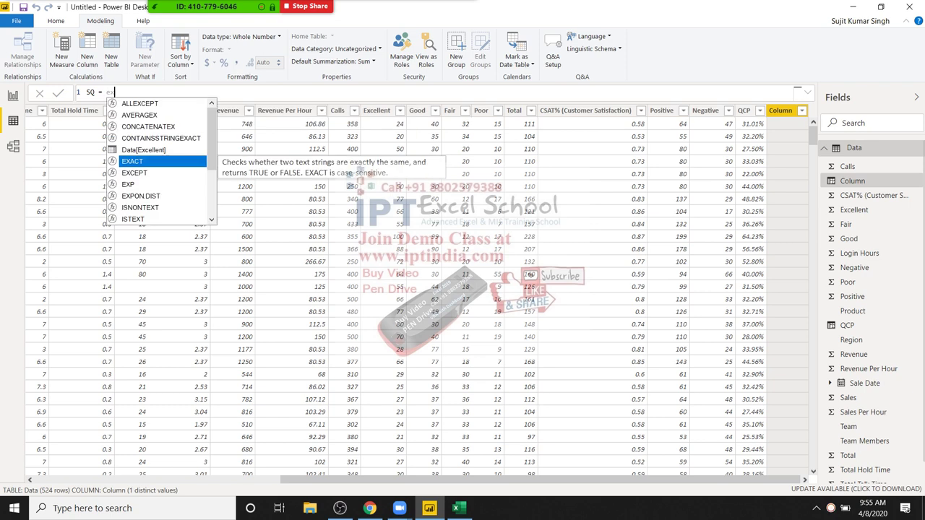
pyautogui.press('Up')
pyautogui.press('Tab')
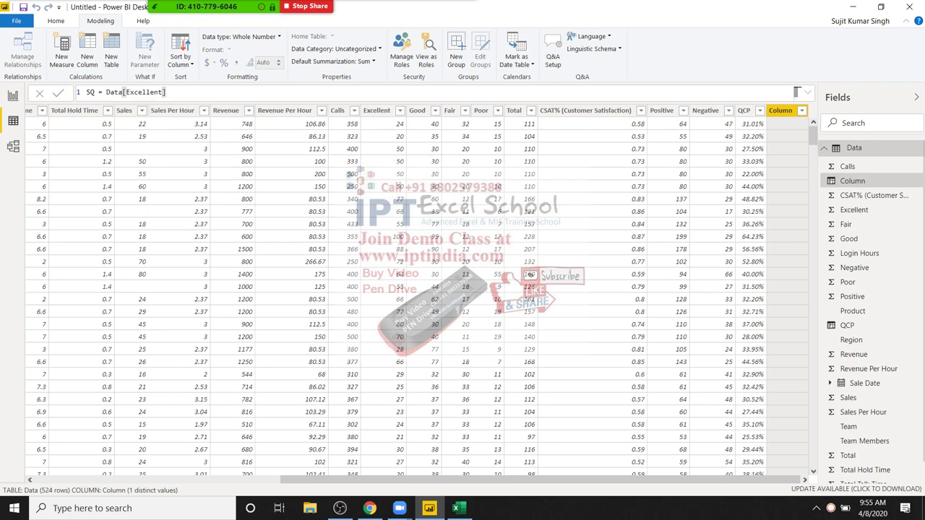
pyautogui.write('^')
pyautogui.write('2')
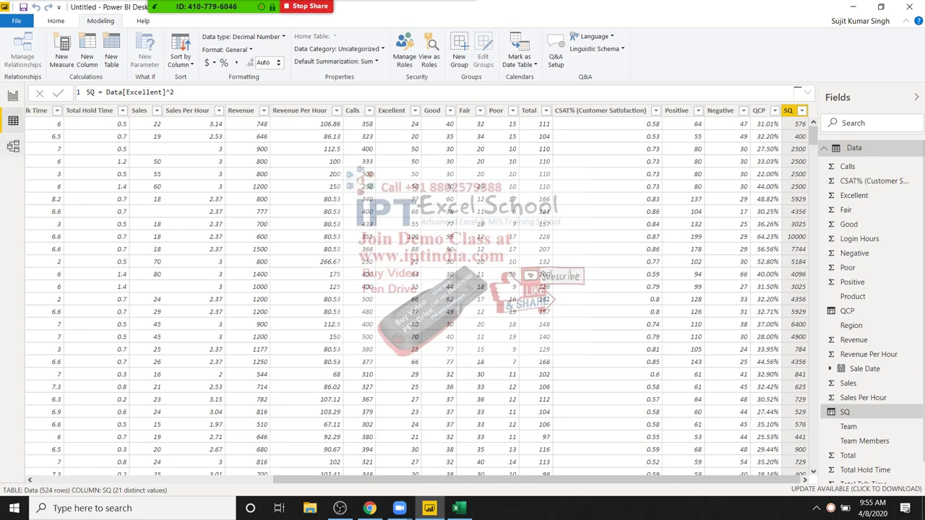
pyautogui.click(13, 96)
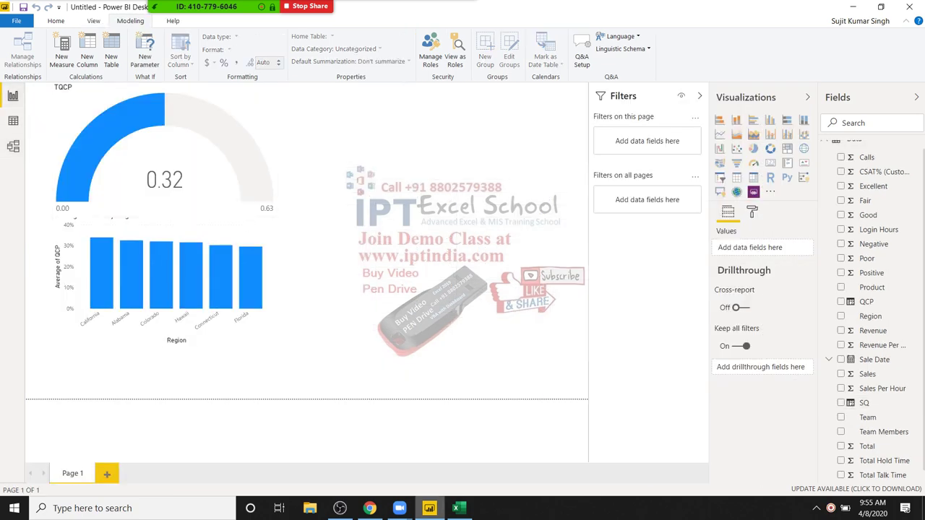
pyautogui.click(369, 508)
pyautogui.scroll(-1, 499, 289)
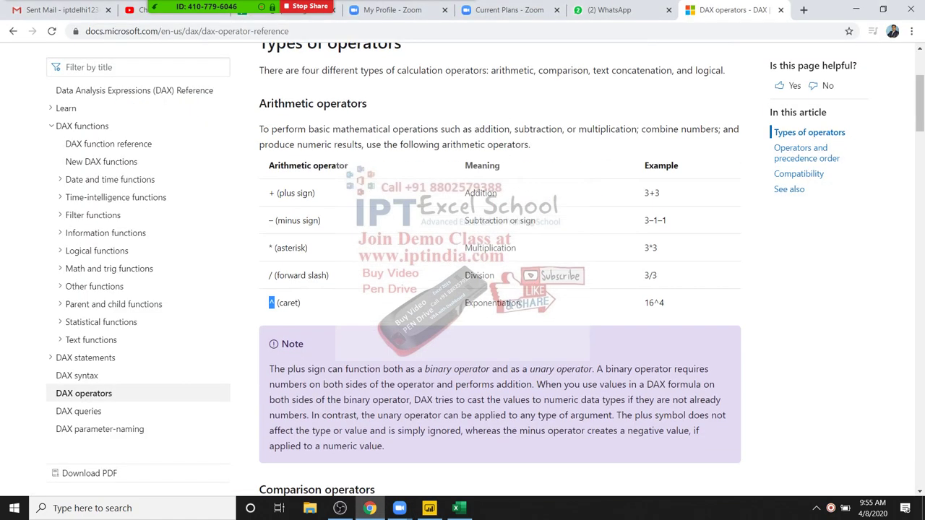
pyautogui.scroll(-2, 498, 289)
pyautogui.scroll(-1, 499, 289)
pyautogui.scroll(-2, 498, 289)
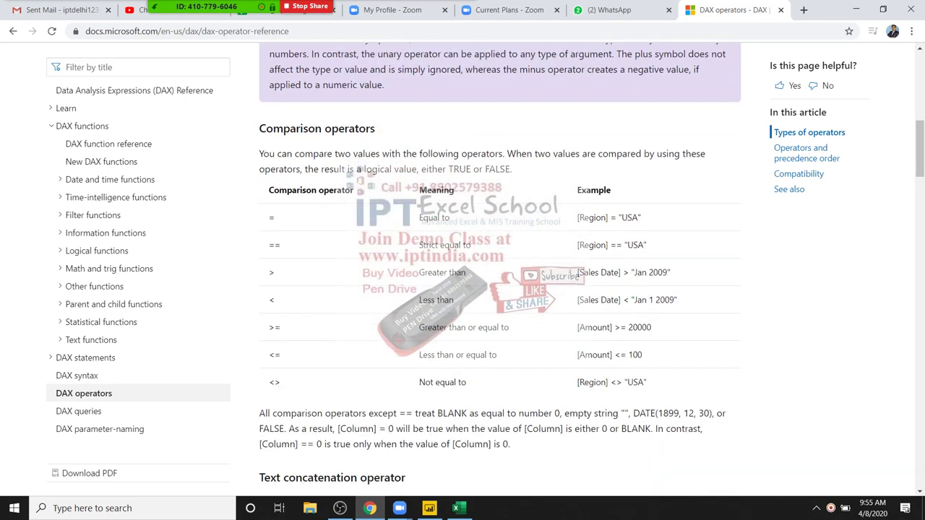
pyautogui.moveTo(263, 211); pyautogui.dragTo(279, 383)
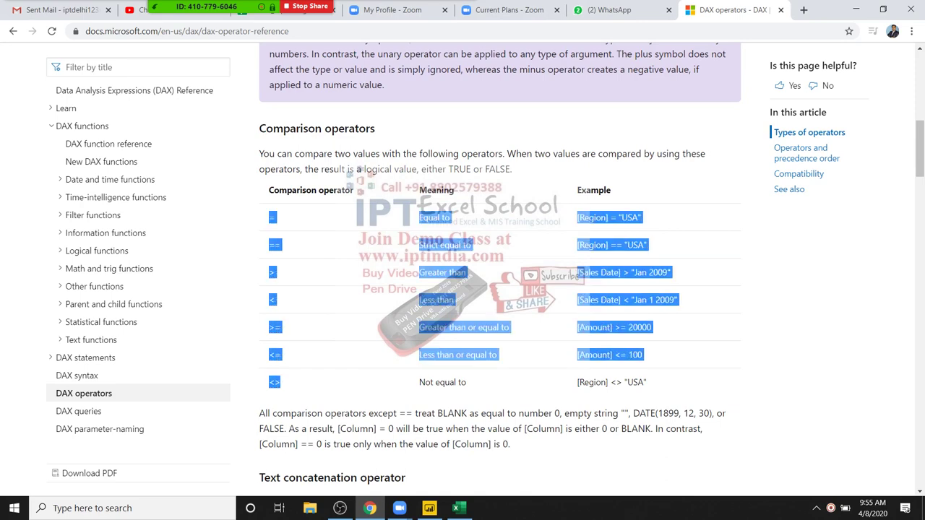
pyautogui.hotkey('alt', 'Tab')
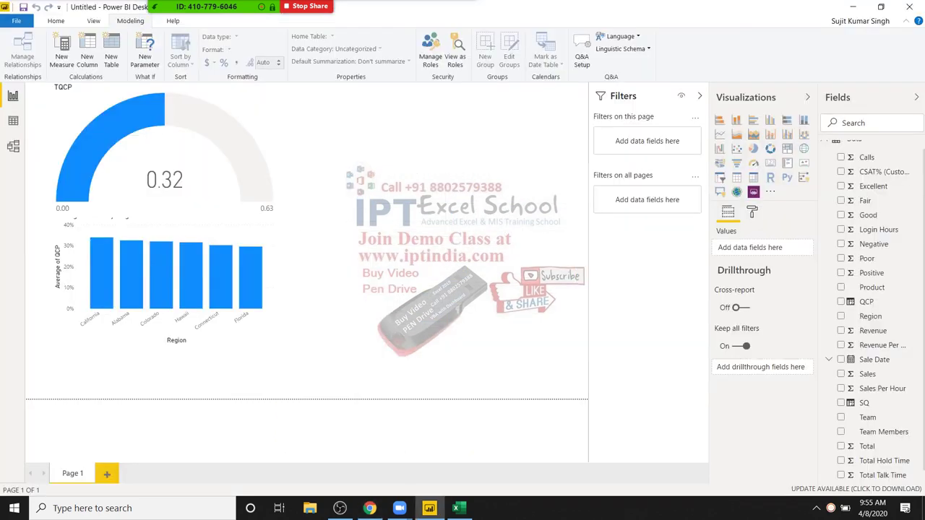
pyautogui.click(369, 508)
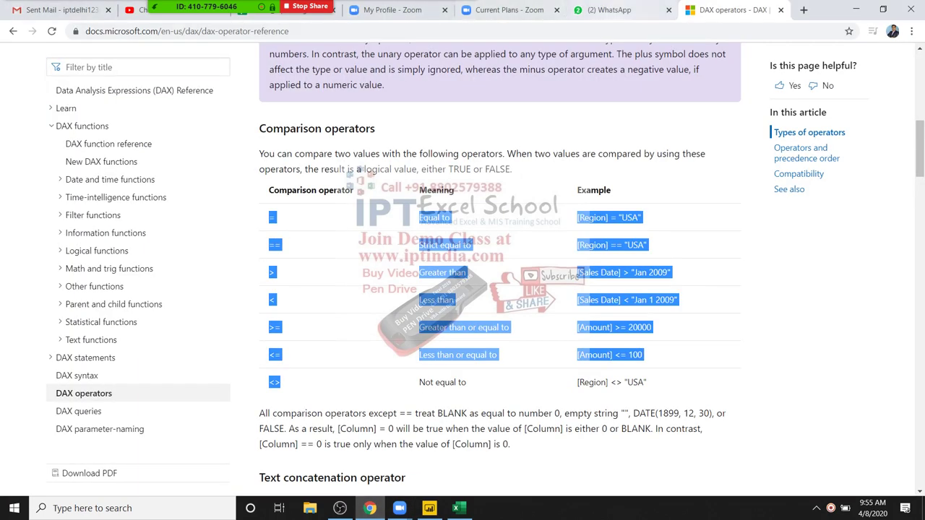
pyautogui.click(429, 508)
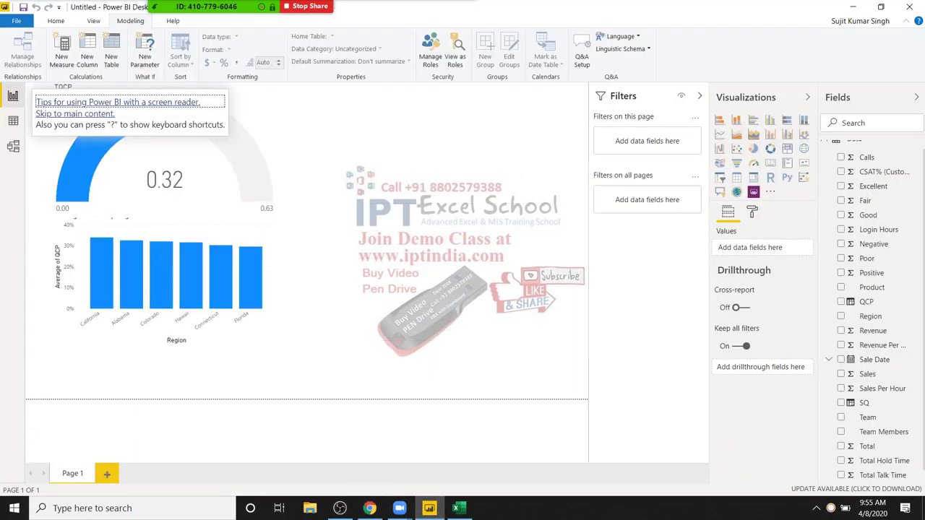
pyautogui.click(13, 121)
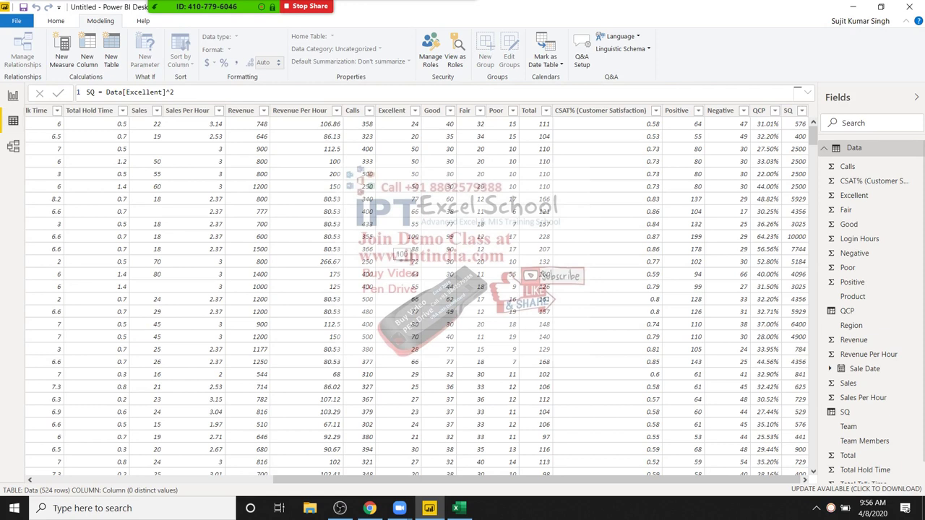
# - Select the Excellent column and start a new measure typed as 'GR50 = Count'
pyautogui.click(352, 110)
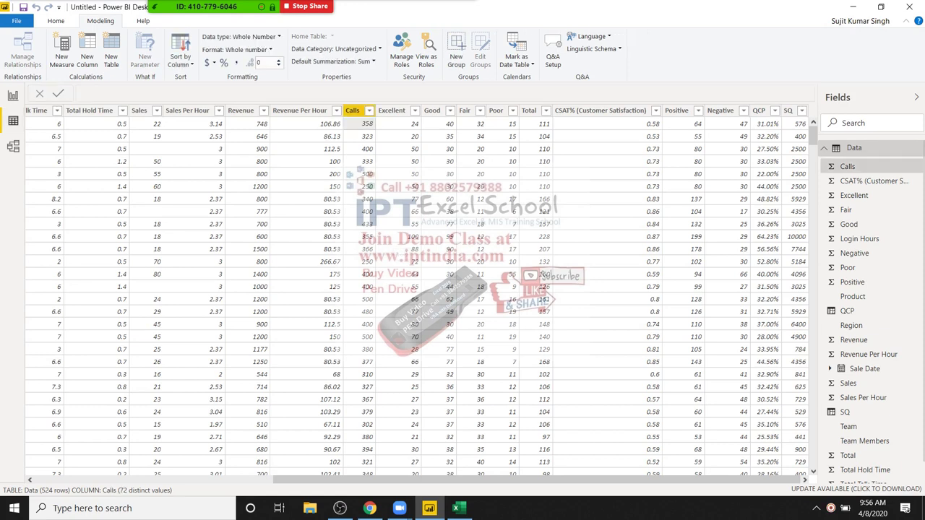
pyautogui.click(391, 110)
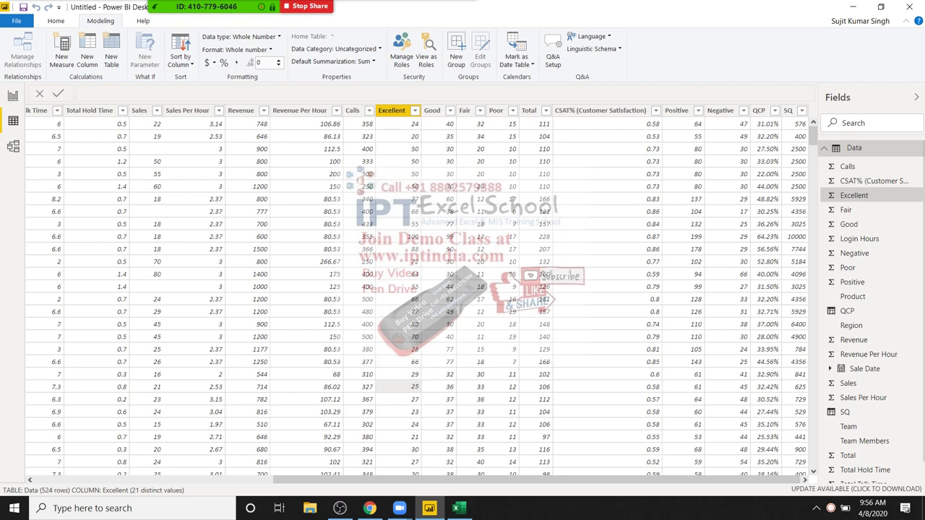
pyautogui.scroll(-1, 398, 462)
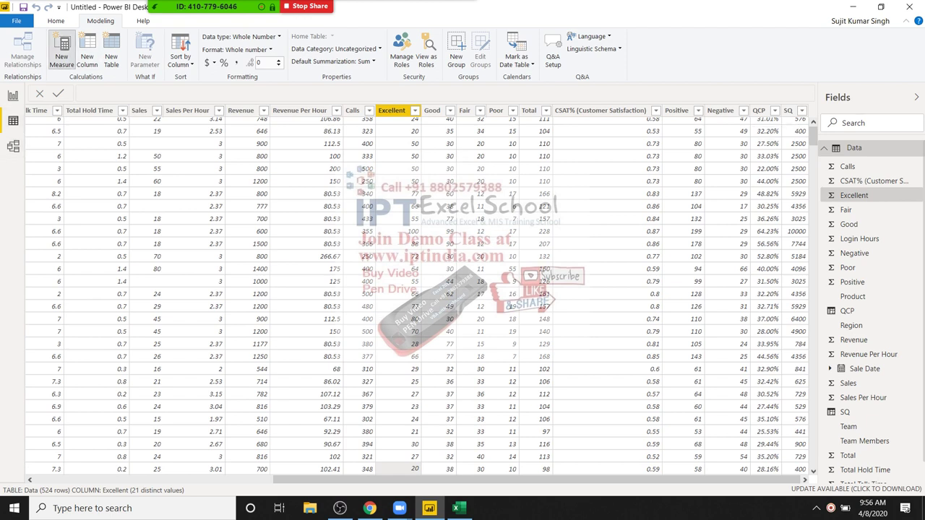
pyautogui.click(62, 53)
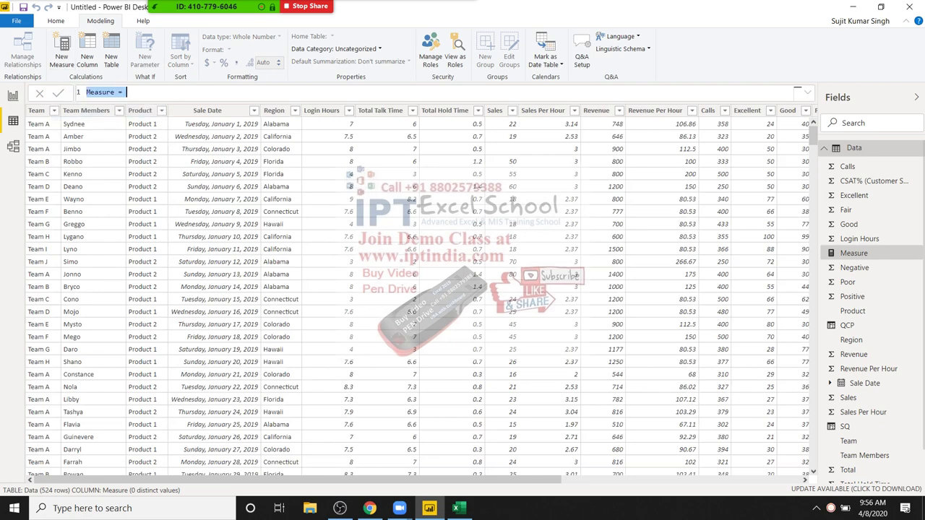
pyautogui.write('Co')
pyautogui.write('untr')
pyautogui.press('BackSpace')
pyautogui.press('BackSpace')
pyautogui.press('BackSpace')
pyautogui.press('BackSpace')
pyautogui.press('BackSpace')
pyautogui.press('BackSpace')
pyautogui.write('GR50 = ')
pyautogui.write('Coun')
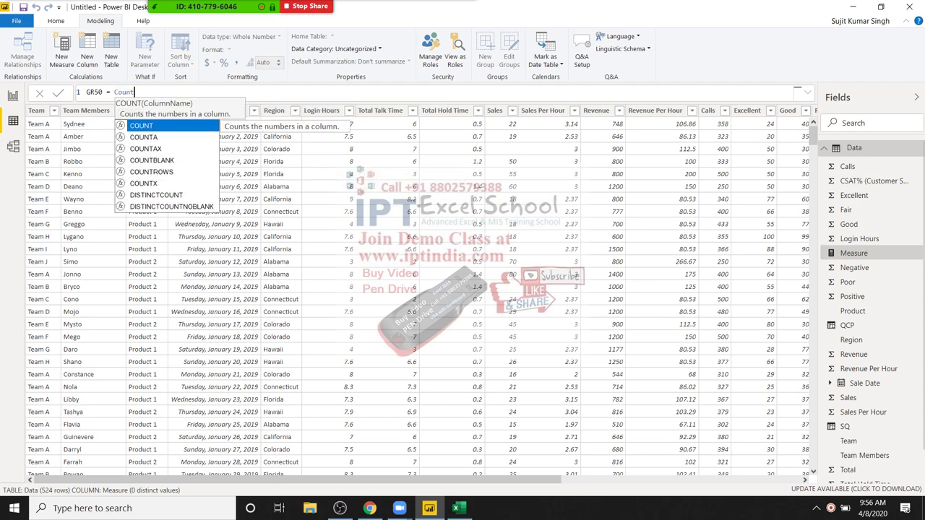
pyautogui.write('t')
pyautogui.write('t')
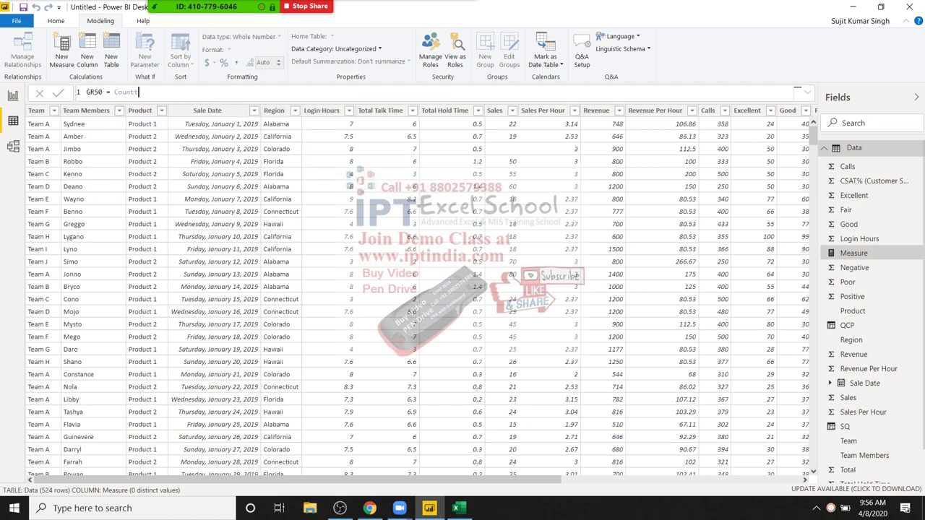
pyautogui.press('BackSpace')
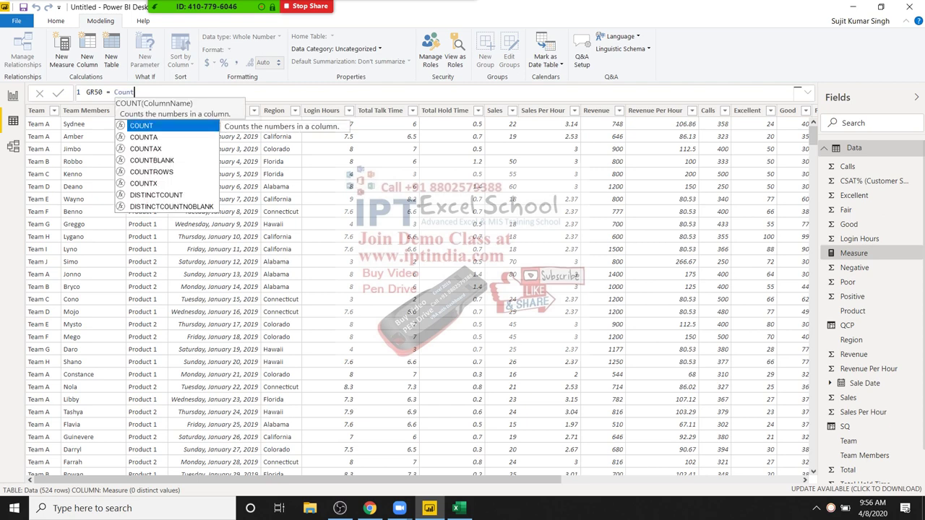
# - Compare the COUNTA, COUNTAX, COUNTBLANK and COUNTX suggestions and accept COUNTAX
pyautogui.press('Down')
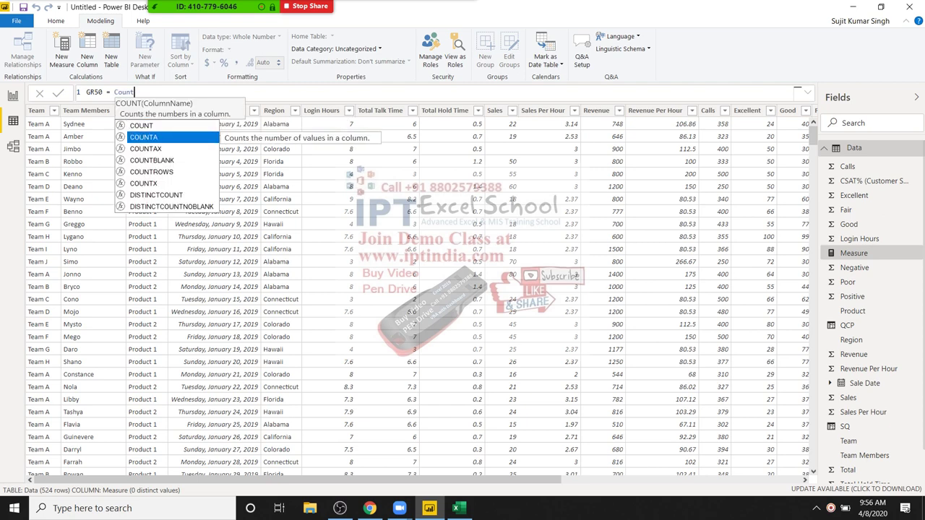
pyautogui.press('Up')
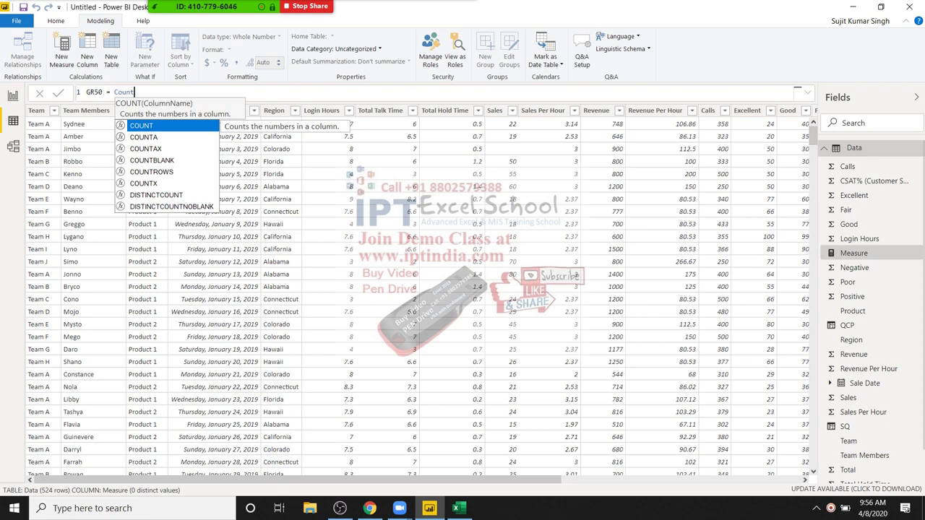
pyautogui.press('Down')
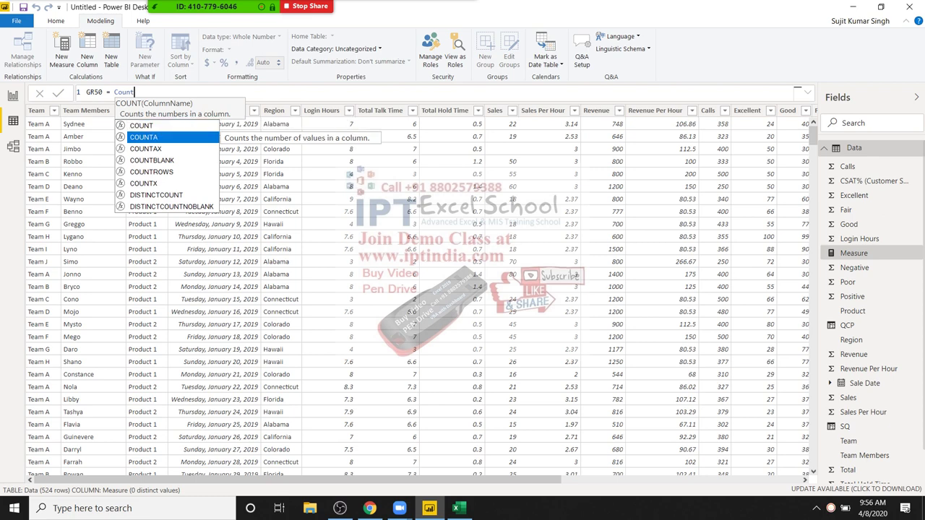
pyautogui.press('Down')
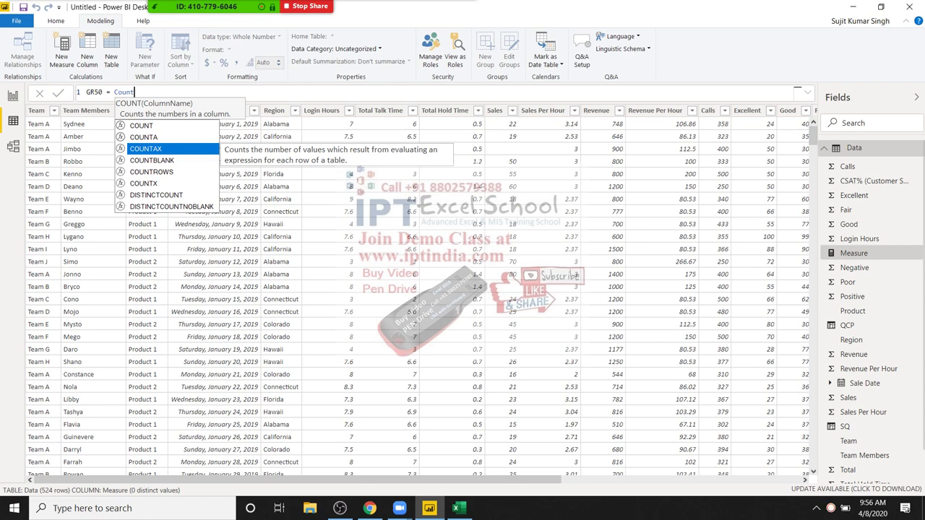
pyautogui.press('Down')
pyautogui.press('Down')
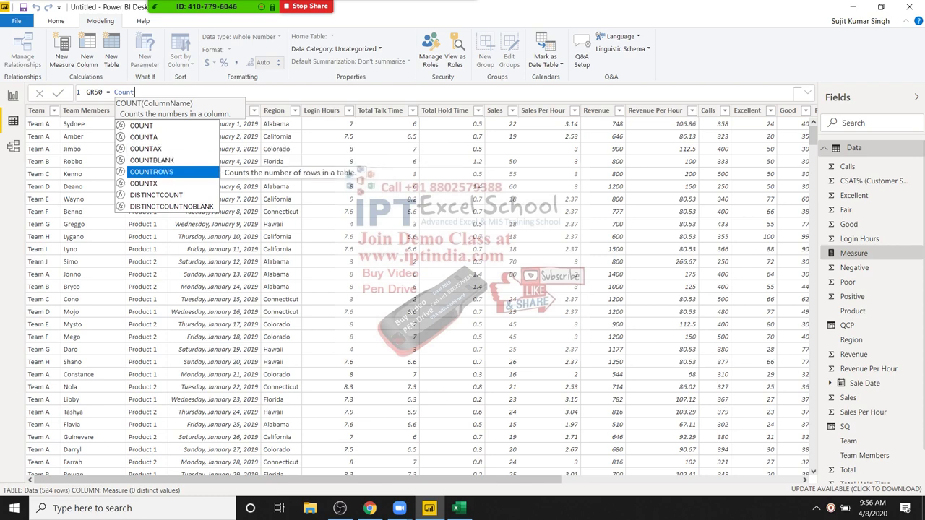
pyautogui.press('Down')
pyautogui.press('Up')
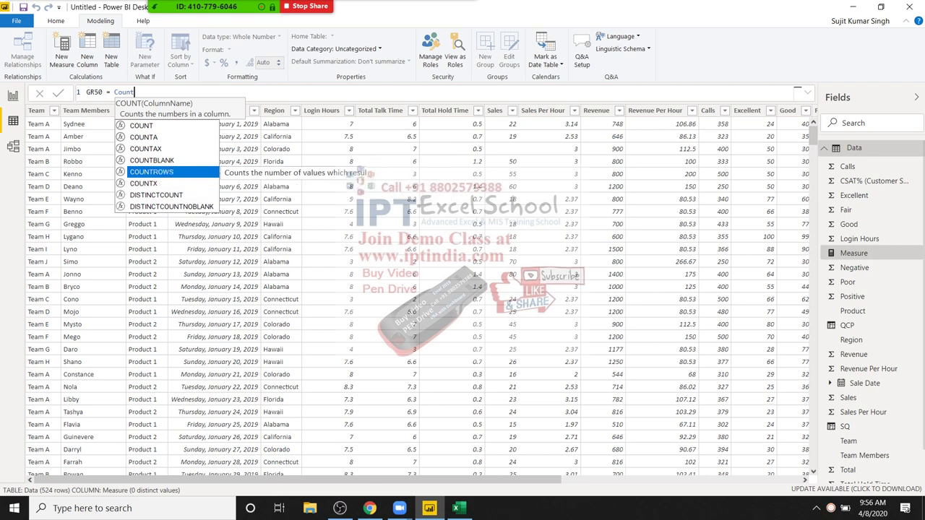
pyautogui.press('Up')
pyautogui.press('Up')
pyautogui.press('Down')
pyautogui.press('Down')
pyautogui.press('Down')
pyautogui.press('Down')
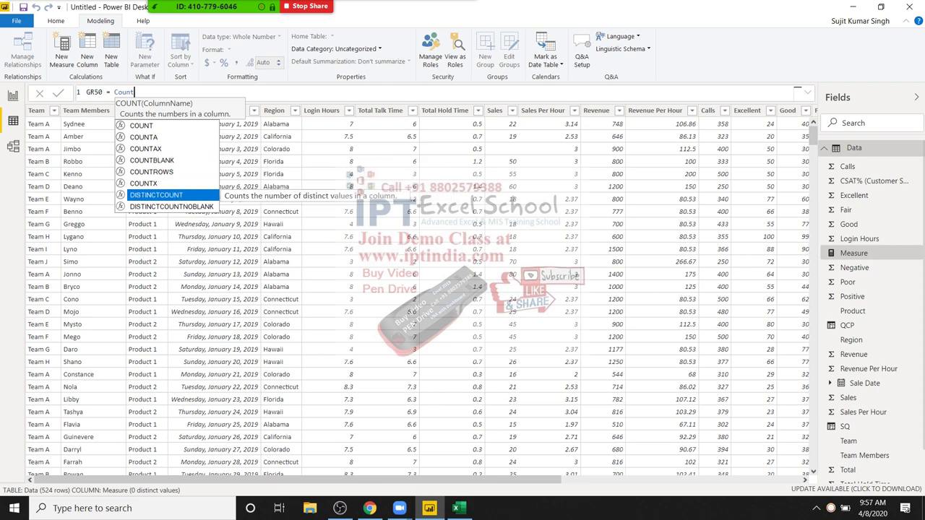
pyautogui.press('Down')
pyautogui.press('Up')
pyautogui.press('Up')
pyautogui.press('Up')
pyautogui.press('Up')
pyautogui.press('Up')
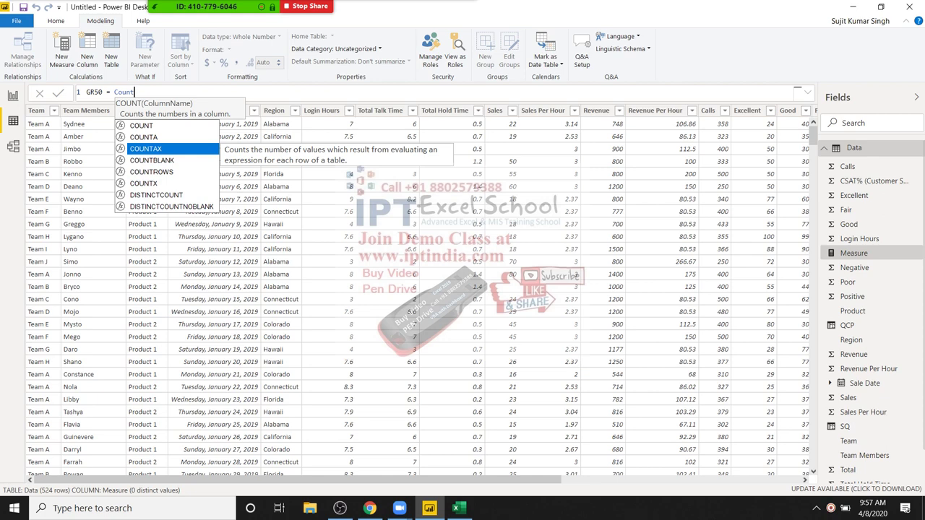
pyautogui.press('Tab')
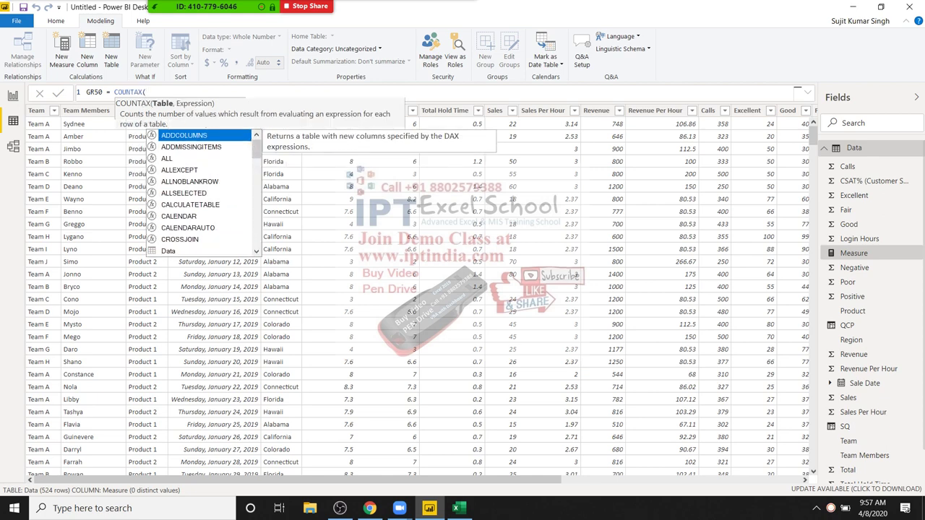
# - Give COUNTAX the Data table argument, then erase the COUNTAX attempt
pyautogui.press('Down')
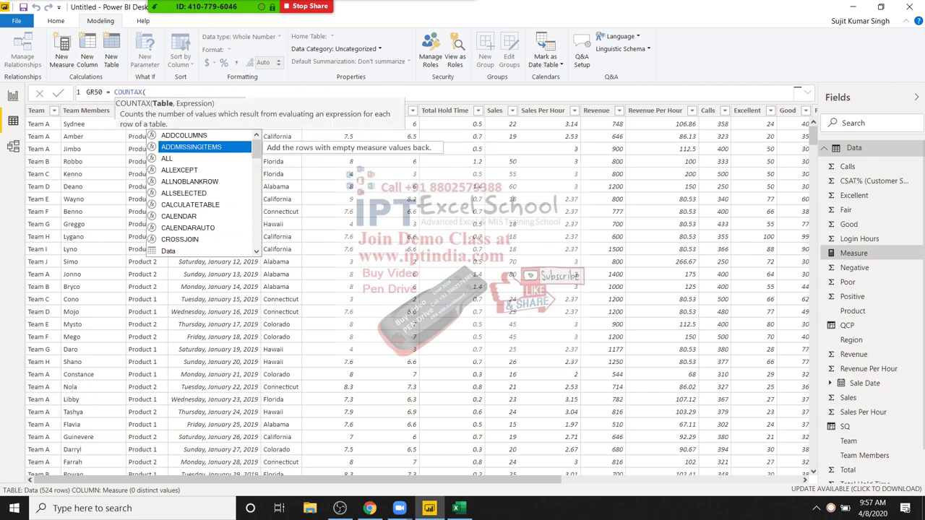
pyautogui.press('Down')
pyautogui.press('Down')
pyautogui.press('Down')
pyautogui.press('Down')
pyautogui.press('Down')
pyautogui.press('Down')
pyautogui.press('Down')
pyautogui.press('Down')
pyautogui.press('Down')
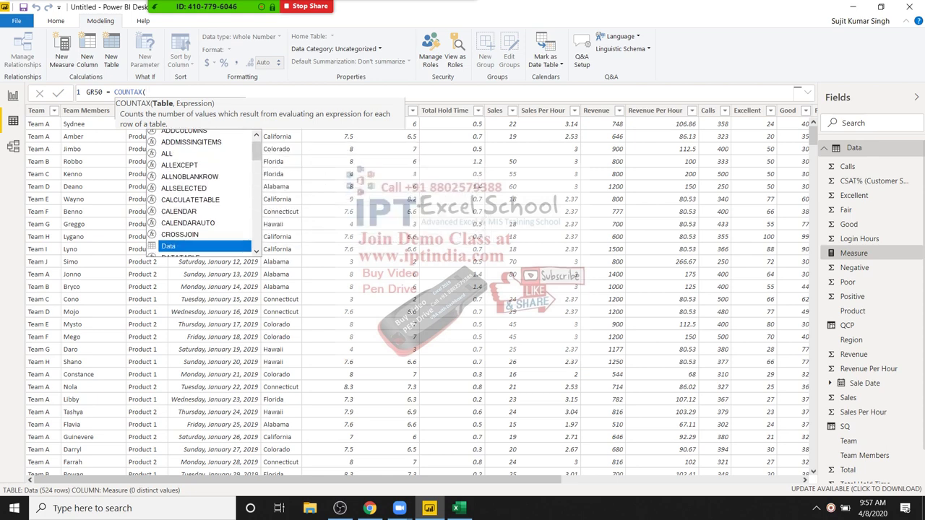
pyautogui.press('Down')
pyautogui.press('Up')
pyautogui.press('Up')
pyautogui.press('Tab')
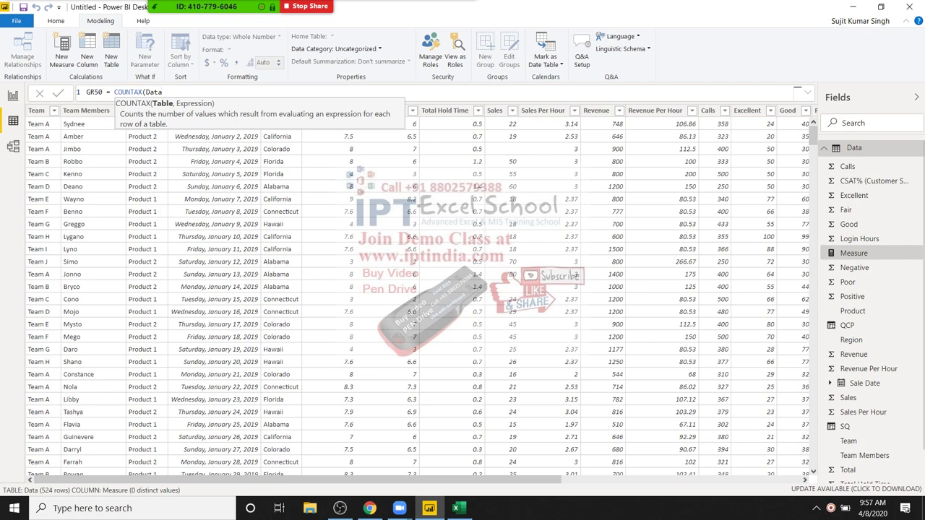
pyautogui.press('BackSpace')
pyautogui.press('BackSpace')
pyautogui.press('BackSpace')
pyautogui.press('BackSpace')
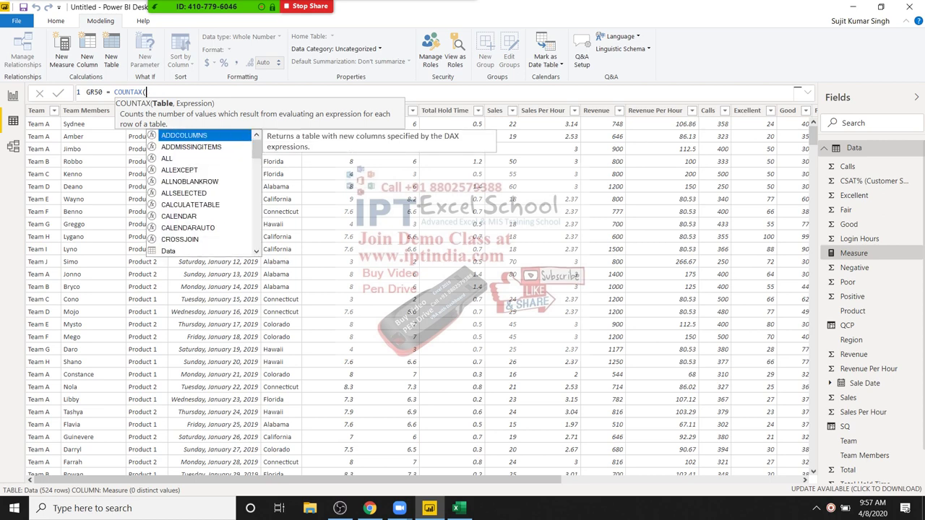
pyautogui.write('ex')
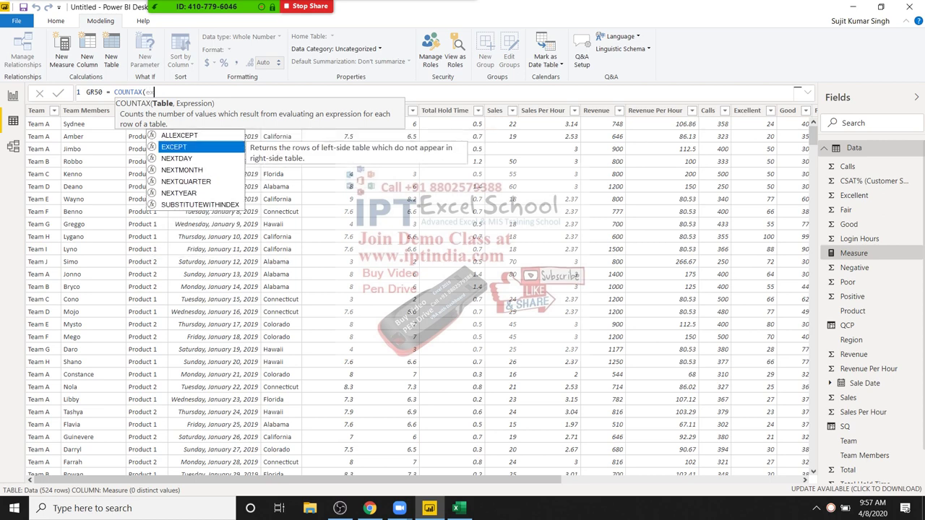
pyautogui.press('BackSpace')
pyautogui.press('BackSpace')
pyautogui.press('BackSpace')
pyautogui.press('BackSpace')
pyautogui.press('BackSpace')
pyautogui.press('BackSpace')
pyautogui.press('BackSpace')
pyautogui.press('BackSpace')
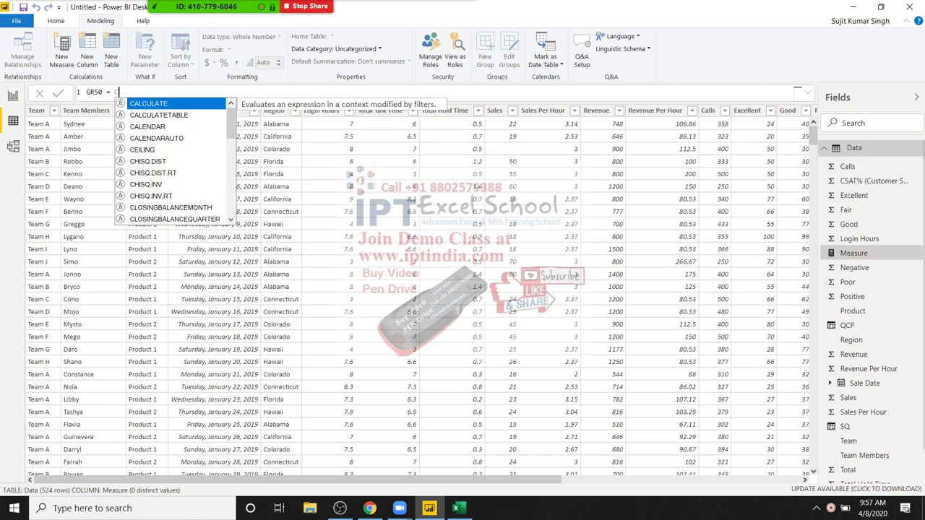
pyautogui.press('BackSpace')
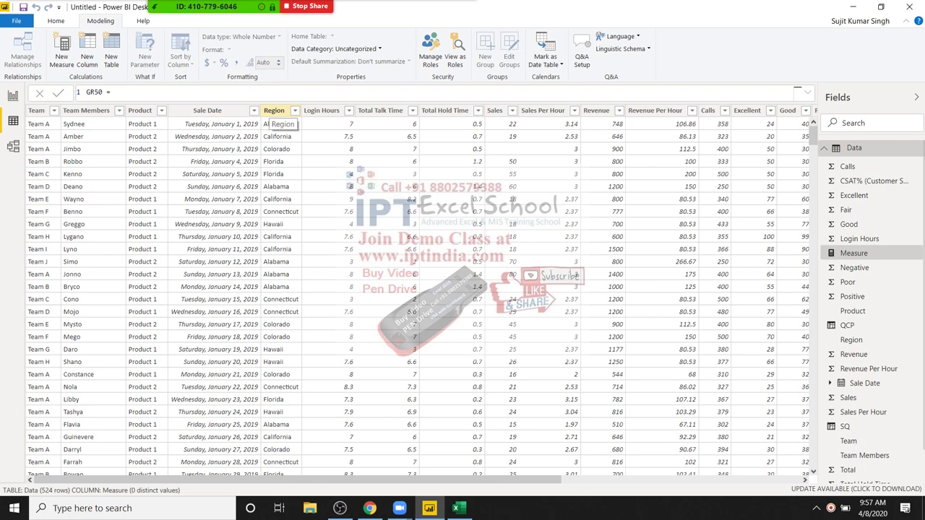
# - Enter GR50 = COUNTA(Data[Excellent])>=50, which errors asking for a column reference
pyautogui.write('count')
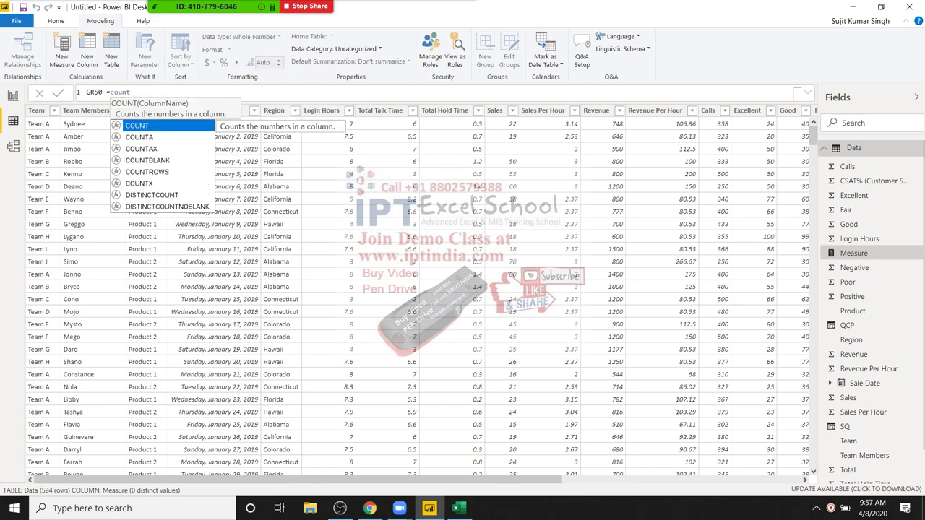
pyautogui.press('Tab')
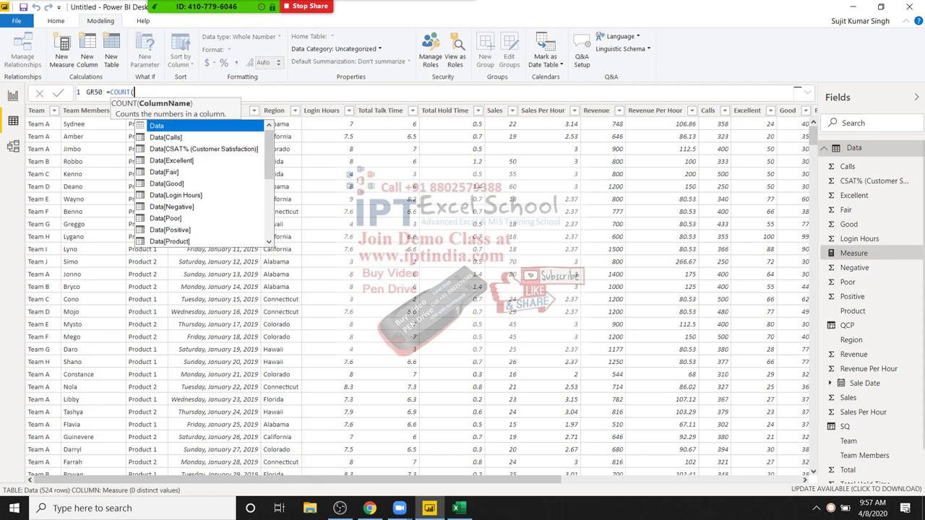
pyautogui.press('BackSpace')
pyautogui.write('a')
pyautogui.press('Tab')
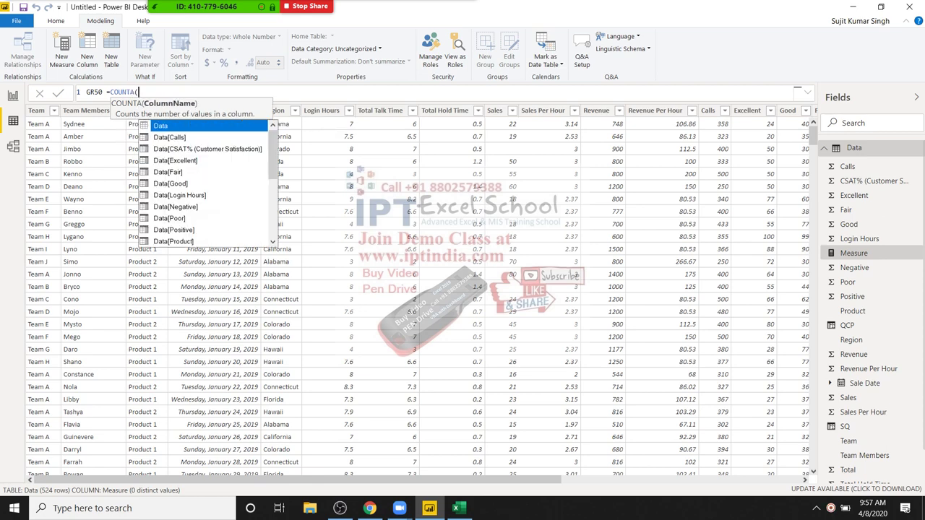
pyautogui.press('Down')
pyautogui.press('Down')
pyautogui.press('Down')
pyautogui.press('Tab')
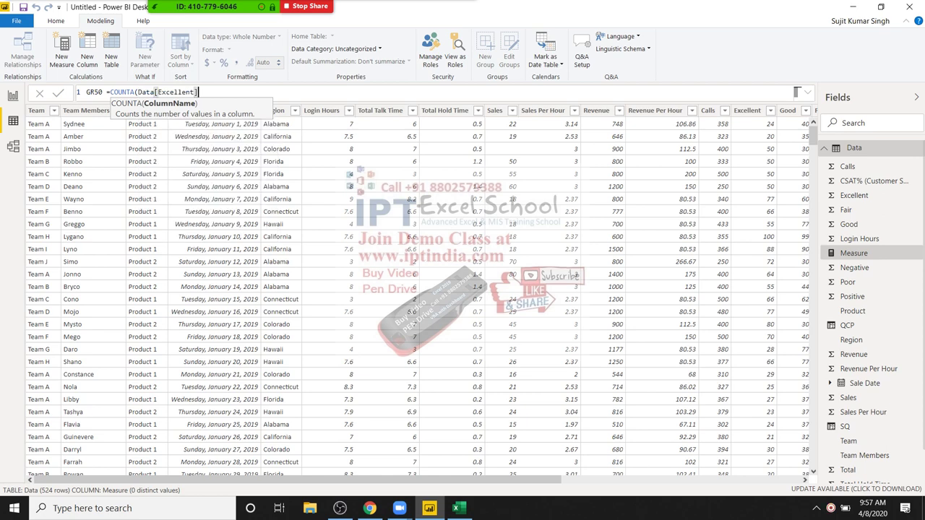
pyautogui.write('>=')
pyautogui.write('50)')
pyautogui.press('Return')
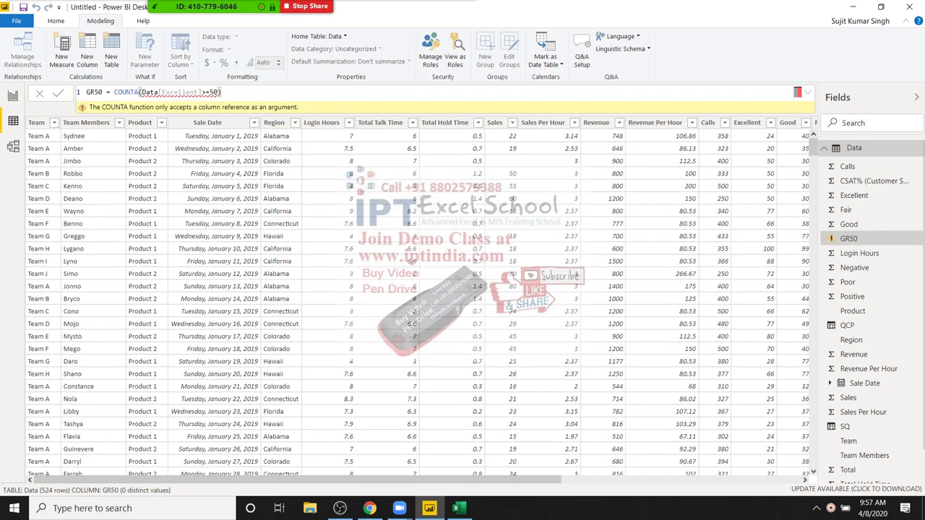
# - Delete the COUNTA(Data[Excellent])>=50 expression from GR50, commit it, then select Team Members
pyautogui.doubleClick(179, 92)
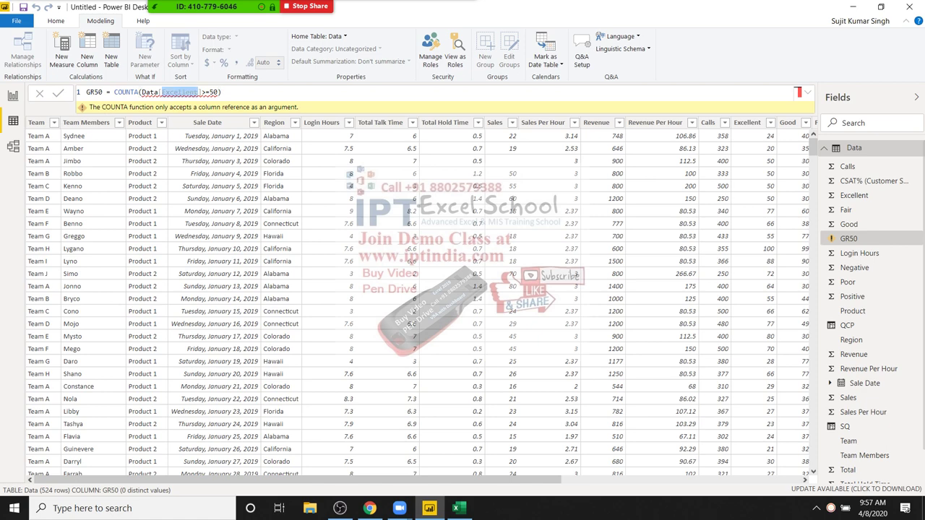
pyautogui.moveTo(212, 91); pyautogui.dragTo(140, 92)
pyautogui.doubleClick(215, 92)
pyautogui.moveTo(221, 92); pyautogui.dragTo(85, 92)
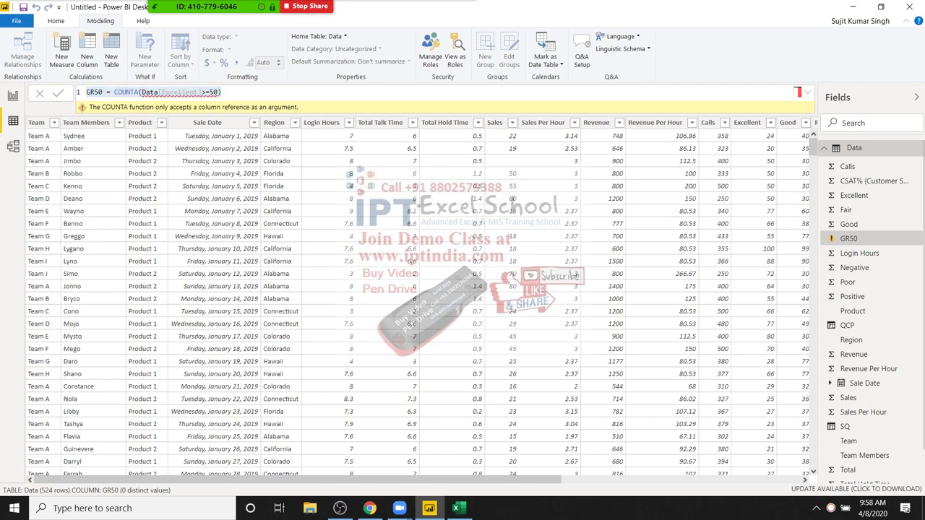
pyautogui.click(224, 92)
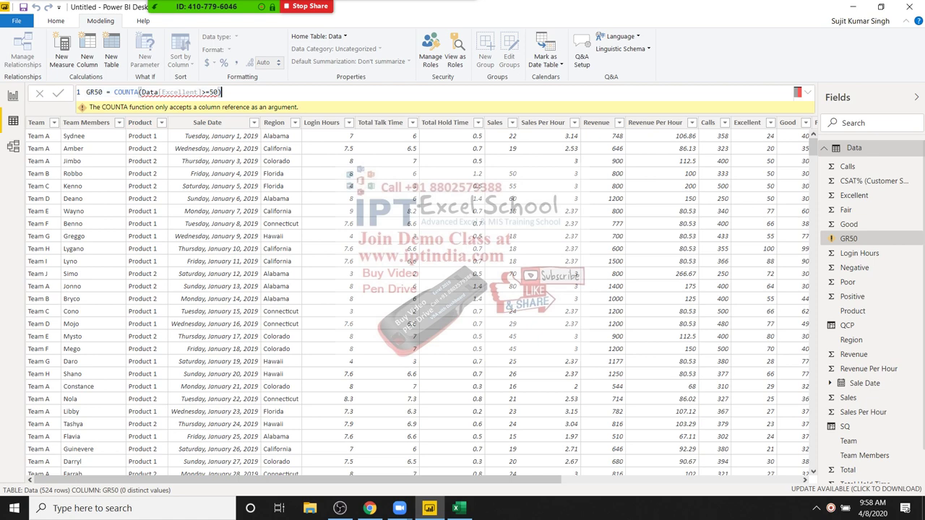
pyautogui.press('BackSpace')
pyautogui.press('BackSpace')
pyautogui.press('BackSpace')
pyautogui.press('BackSpace')
pyautogui.press('BackSpace')
pyautogui.press('BackSpace')
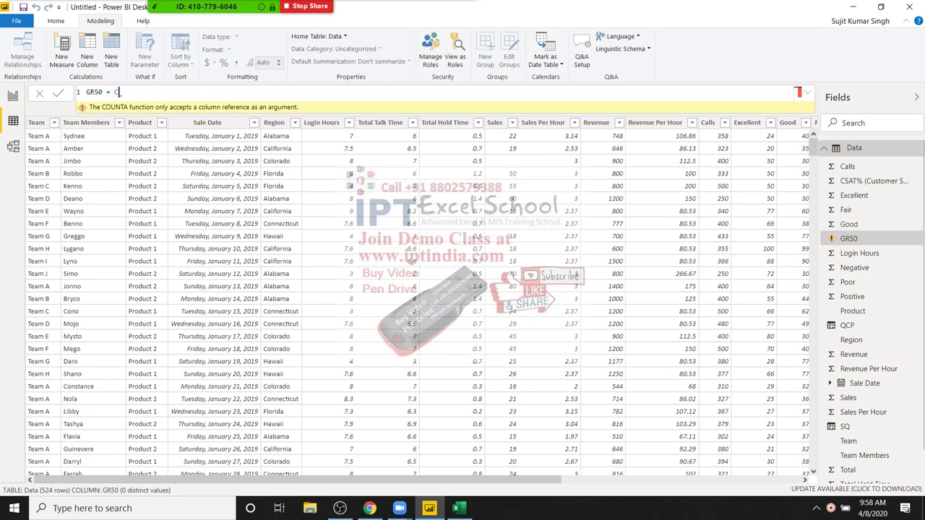
pyautogui.press('BackSpace')
pyautogui.press('BackSpace')
pyautogui.press('BackSpace')
pyautogui.press('BackSpace')
pyautogui.press('BackSpace')
pyautogui.press('BackSpace')
pyautogui.press('Return')
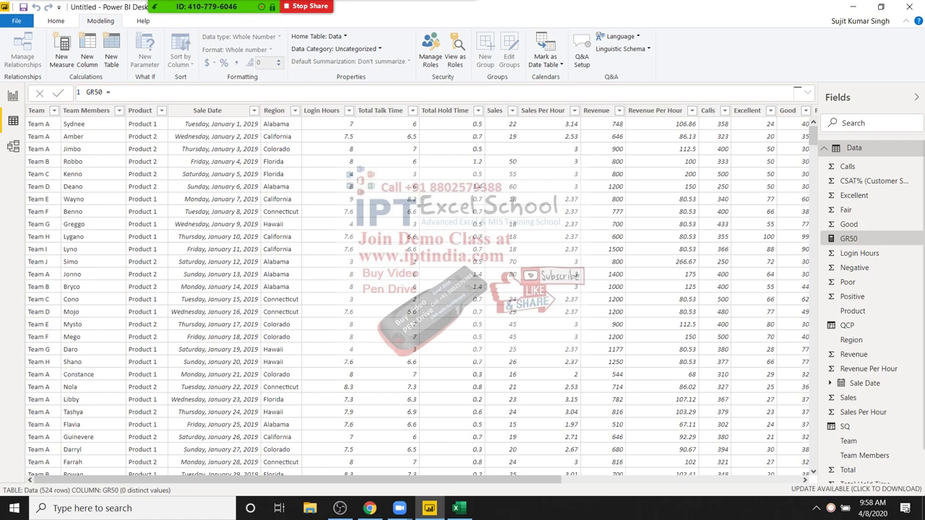
pyautogui.moveTo(86, 91); pyautogui.dragTo(113, 92)
pyautogui.click(73, 174)
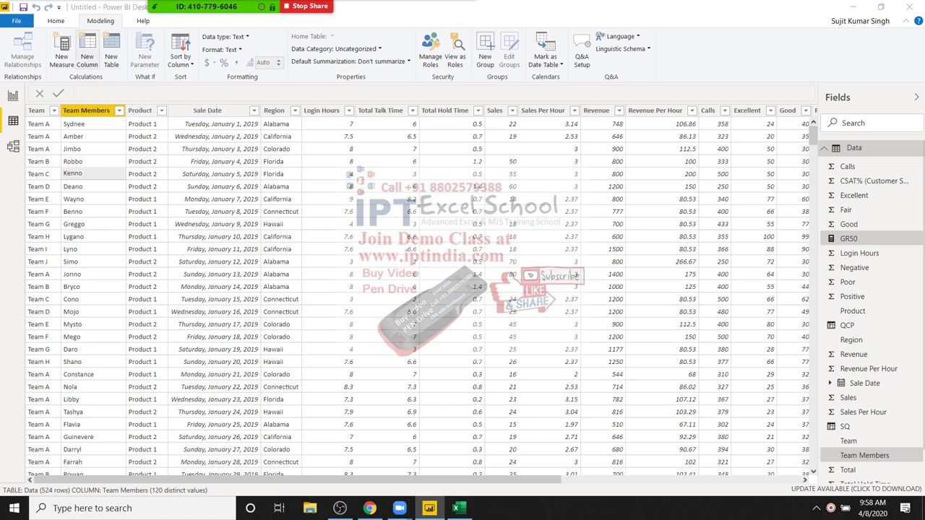
# - Create a new column GR50 = Data[Excellent]>=50, rejected because a GR50 measure exists
pyautogui.click(87, 58)
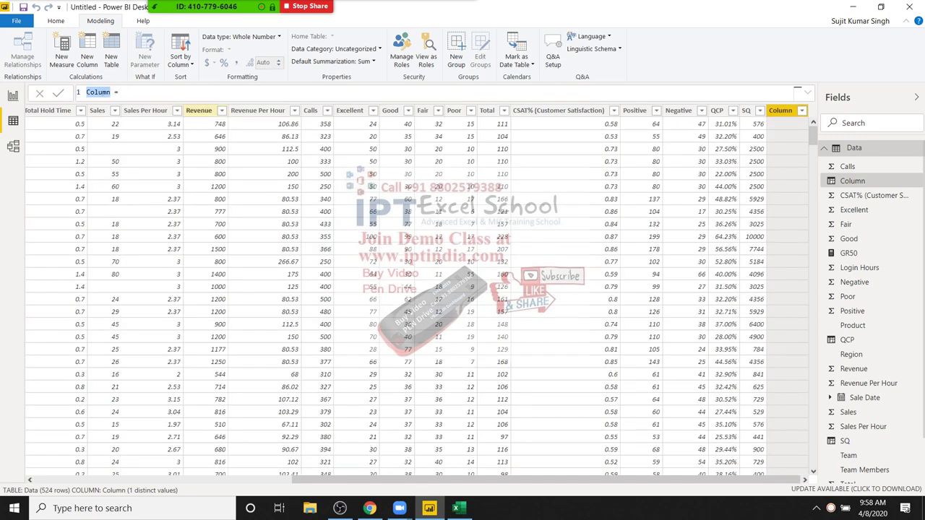
pyautogui.write('GR')
pyautogui.write('50')
pyautogui.write('ex')
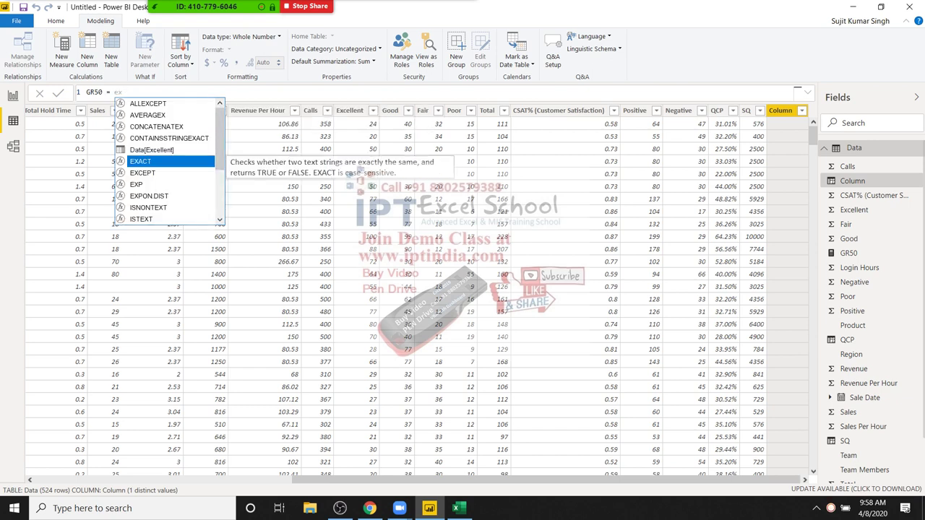
pyautogui.write('c')
pyautogui.press('Tab')
pyautogui.write('>')
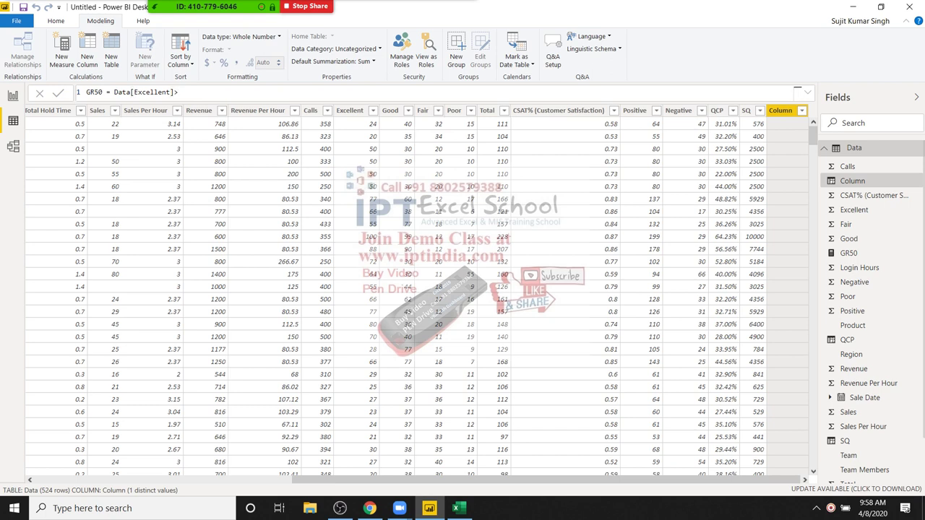
pyautogui.write('=50')
pyautogui.press('Return')
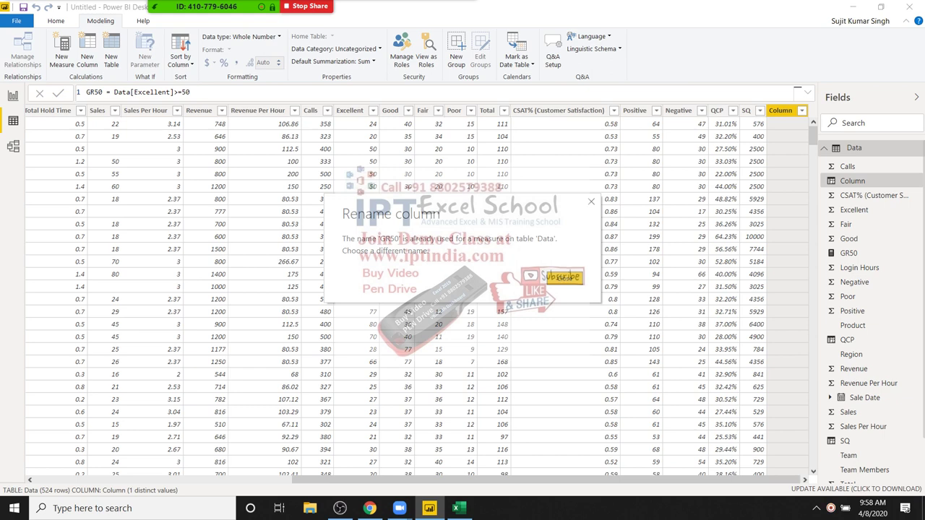
# - Dismiss the duplicate-name error and rename the column to GR = Data[Excellent]>=50
pyautogui.click(563, 277)
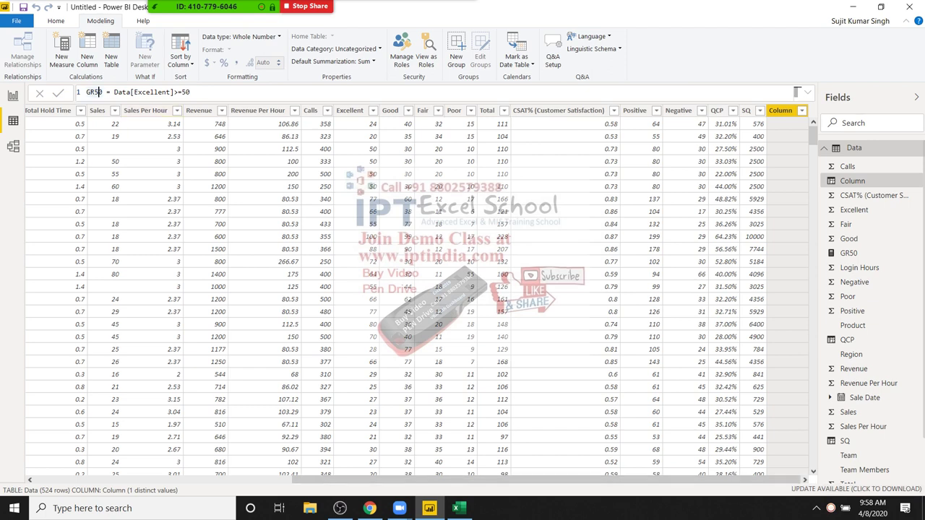
pyautogui.press('Delete')
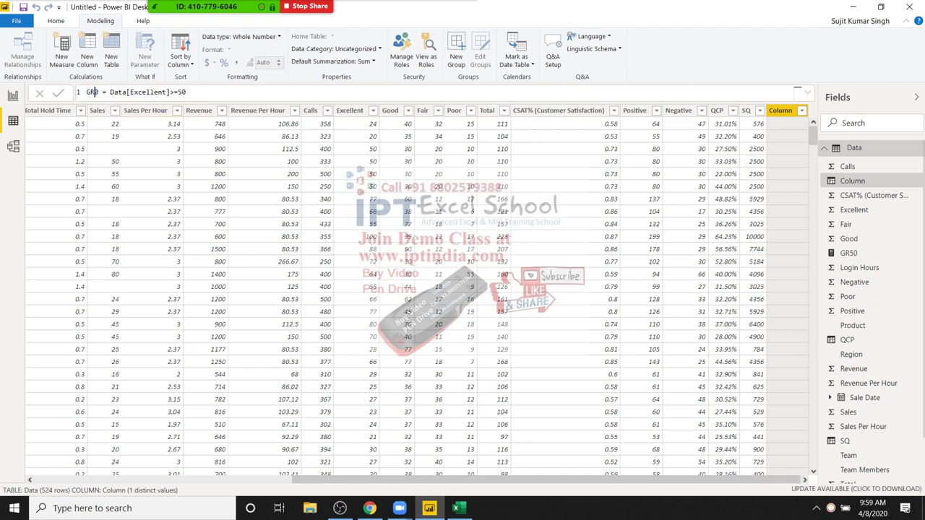
pyautogui.press('Delete')
pyautogui.press('Return')
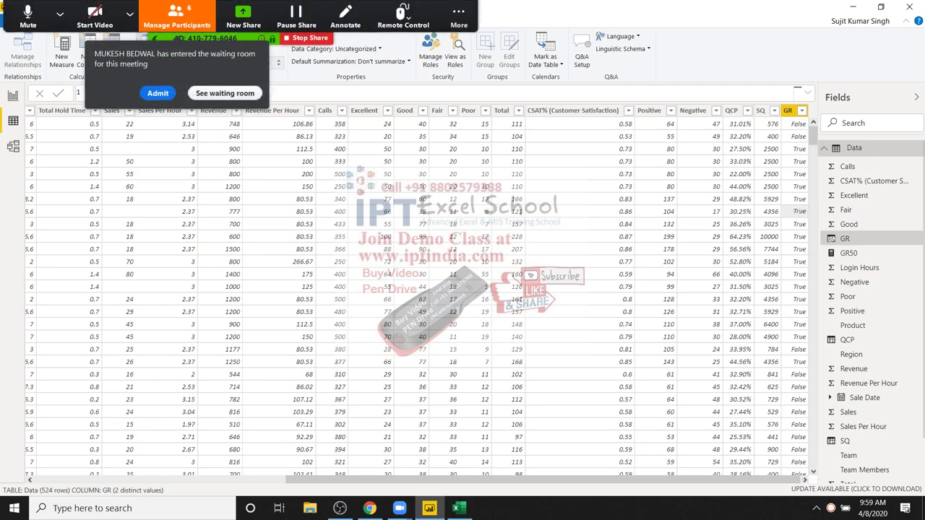
# - Open Zoom's participant list and remove the attendee waiting in the waiting room
pyautogui.click(458, 11)
pyautogui.click(177, 15)
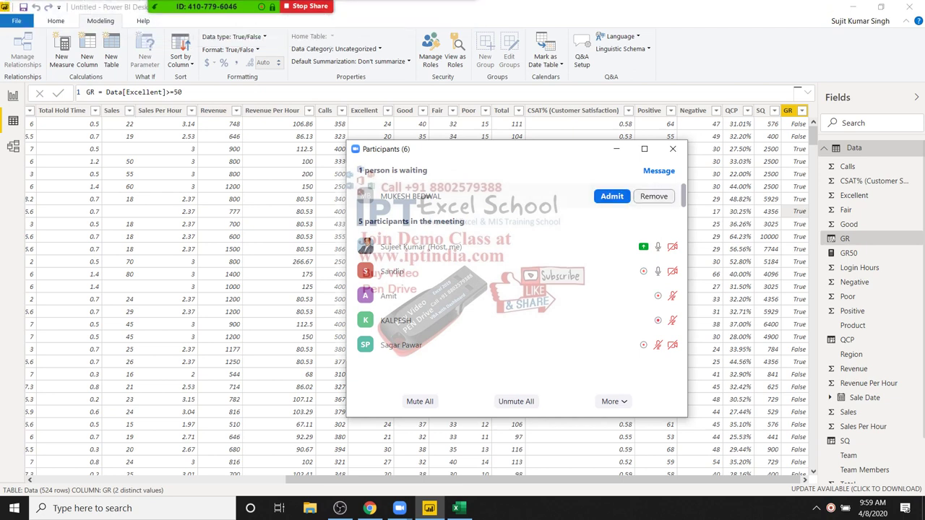
pyautogui.click(653, 196)
pyautogui.click(561, 290)
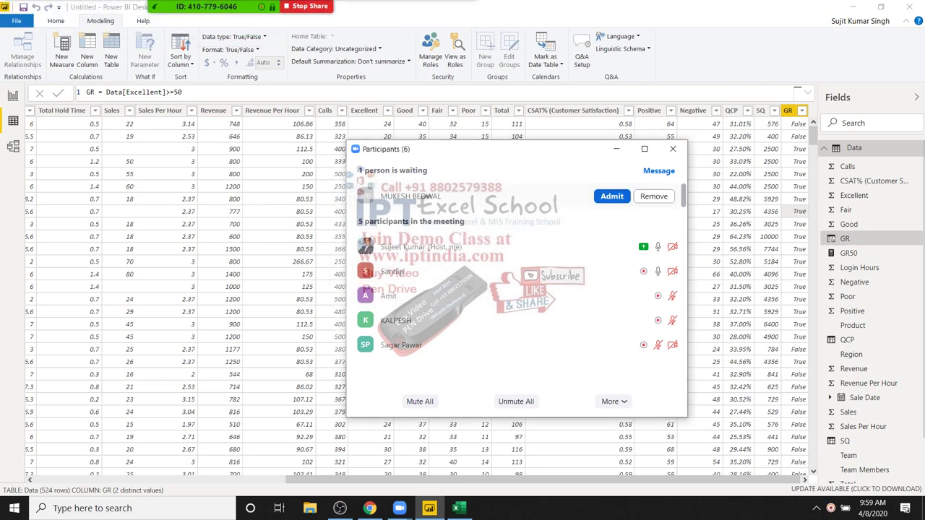
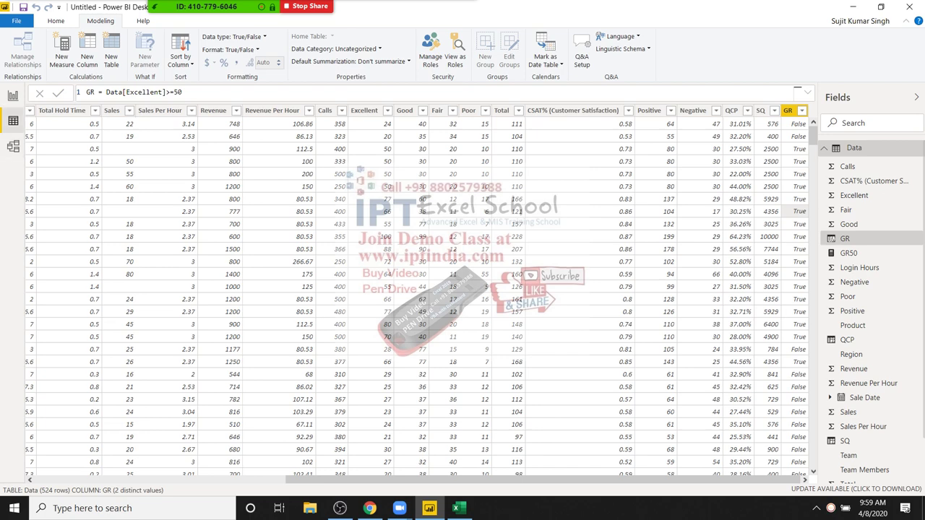
# - Add a pie chart visual to the report page, placed to the right of the gauge
pyautogui.click(13, 95)
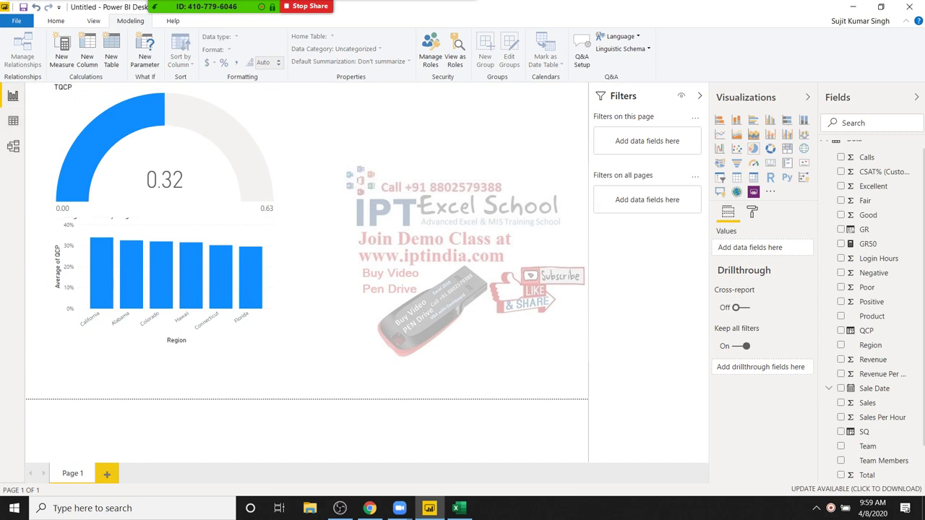
pyautogui.click(753, 148)
pyautogui.moveTo(394, 150); pyautogui.dragTo(420, 192)
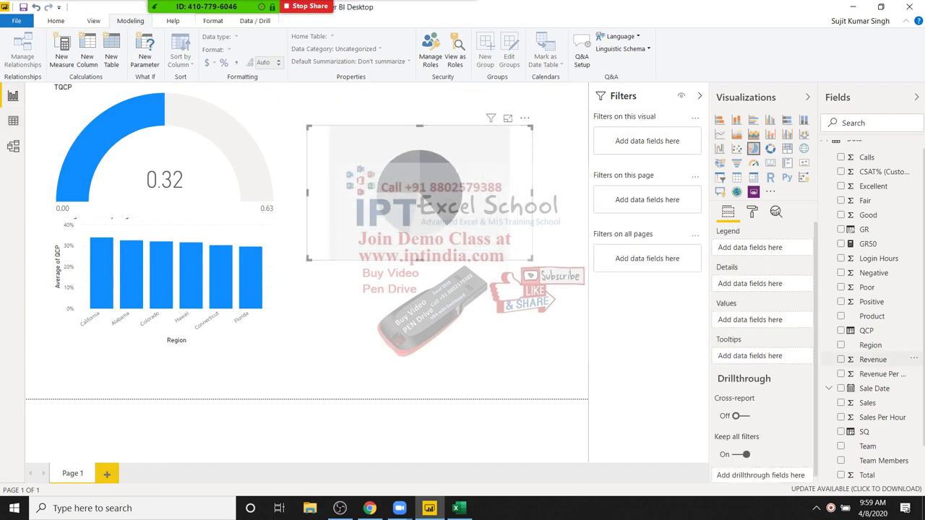
pyautogui.scroll(-2, 881, 417)
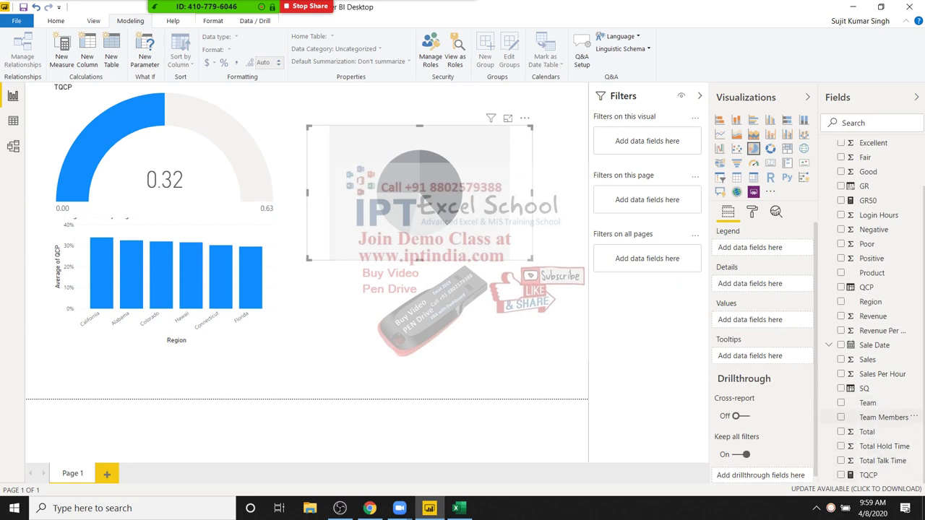
pyautogui.scroll(3, 882, 417)
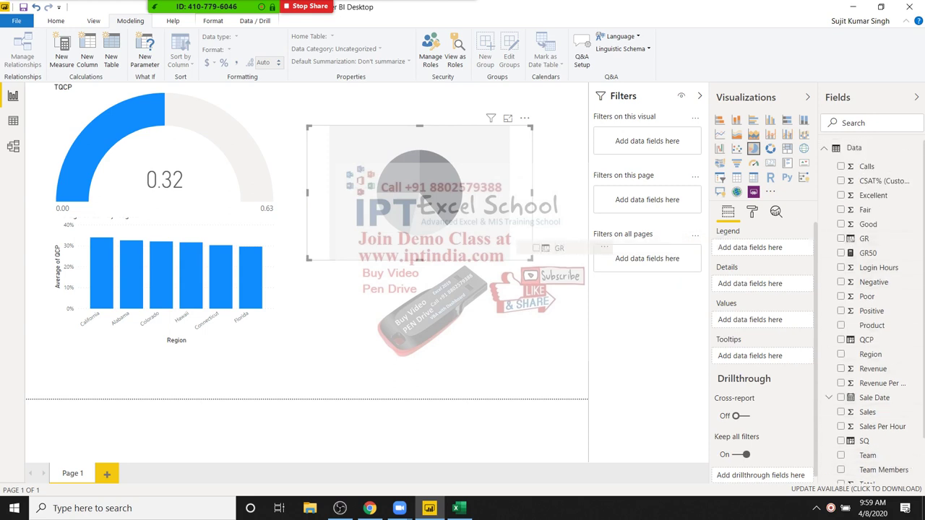
# - Set GR as the pie's legend and Count of GR as its values, then deselect it
pyautogui.moveTo(863, 238); pyautogui.dragTo(434, 206)
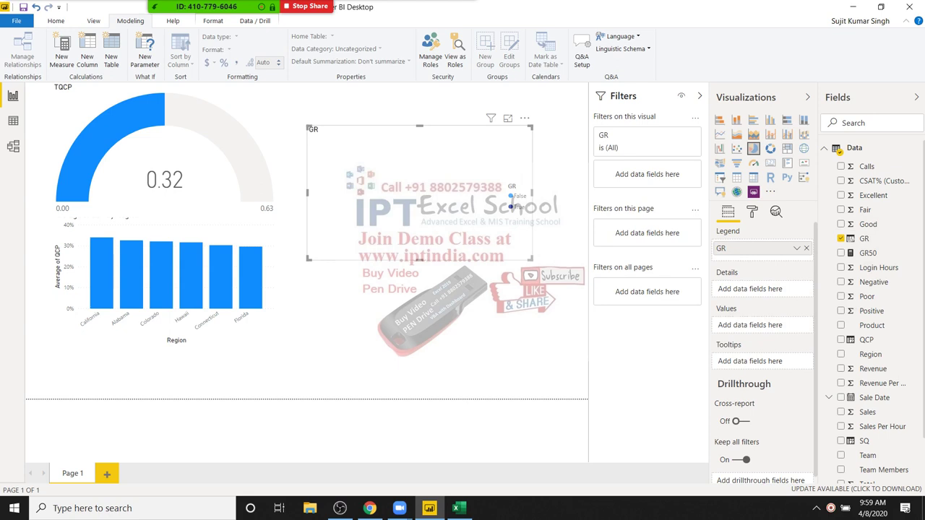
pyautogui.moveTo(864, 239); pyautogui.dragTo(750, 325)
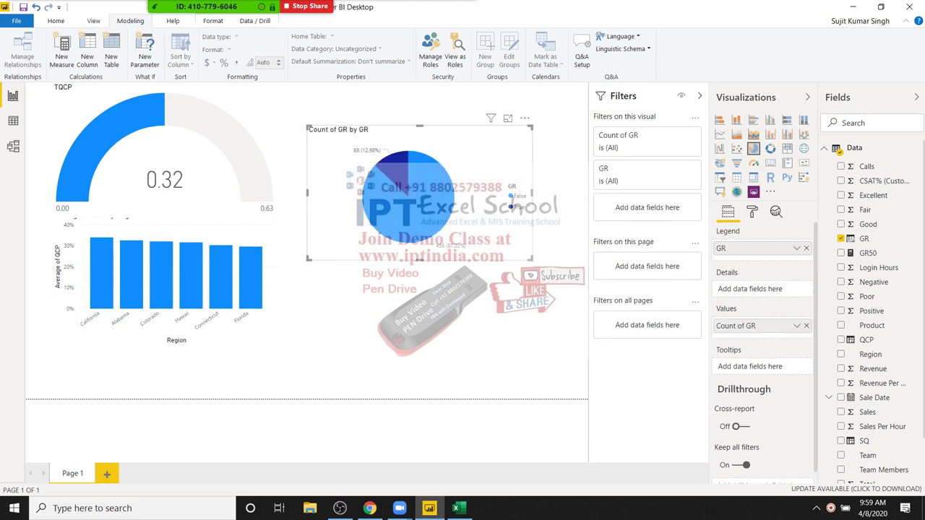
pyautogui.click(797, 326)
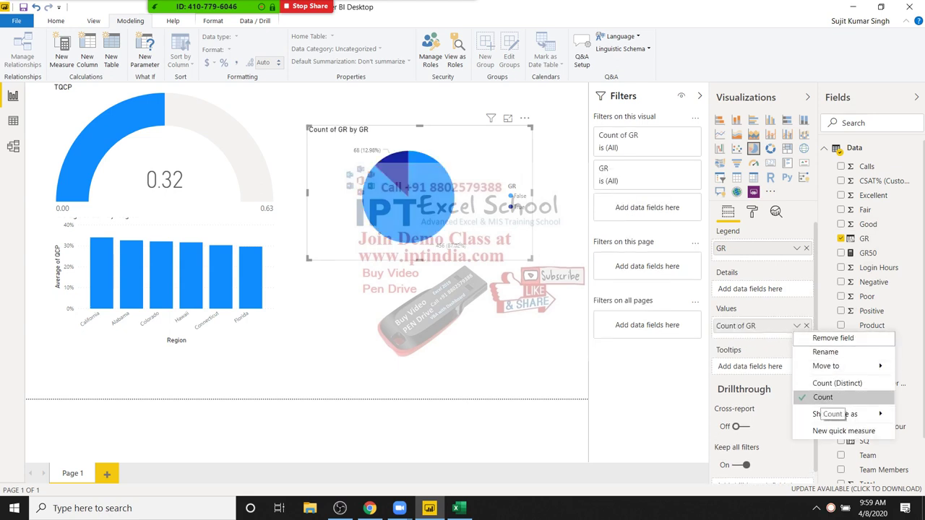
pyautogui.click(822, 398)
pyautogui.click(571, 311)
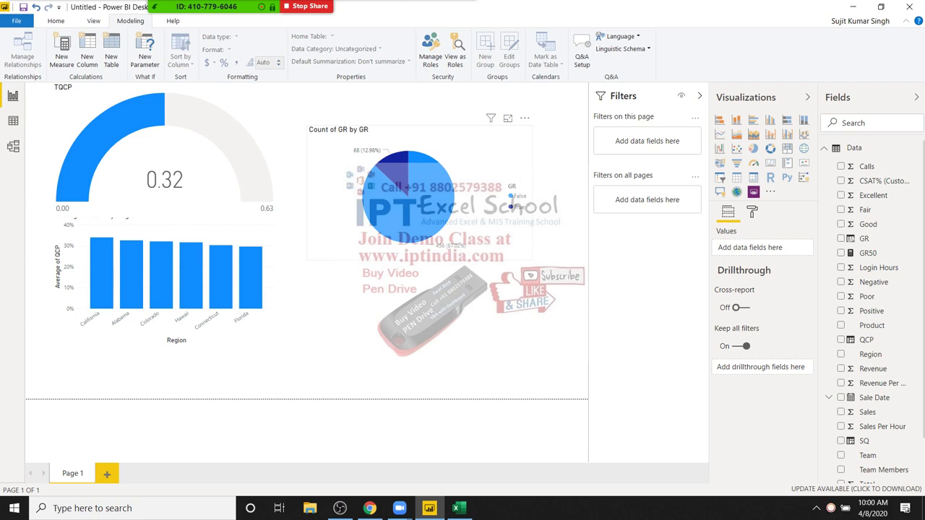
# - Cross-filter the report to GR's True slice, then switch to the Data table view
pyautogui.click(390, 168)
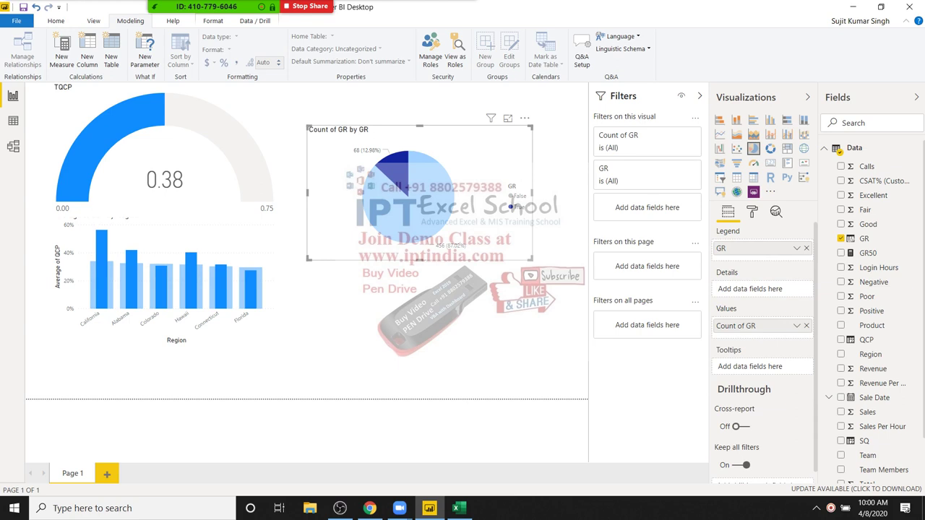
pyautogui.press('Escape')
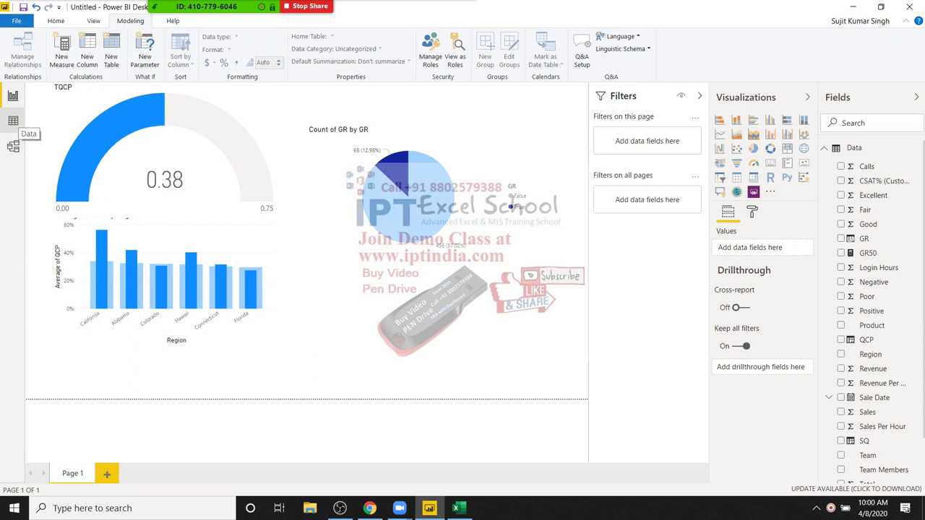
pyautogui.click(13, 121)
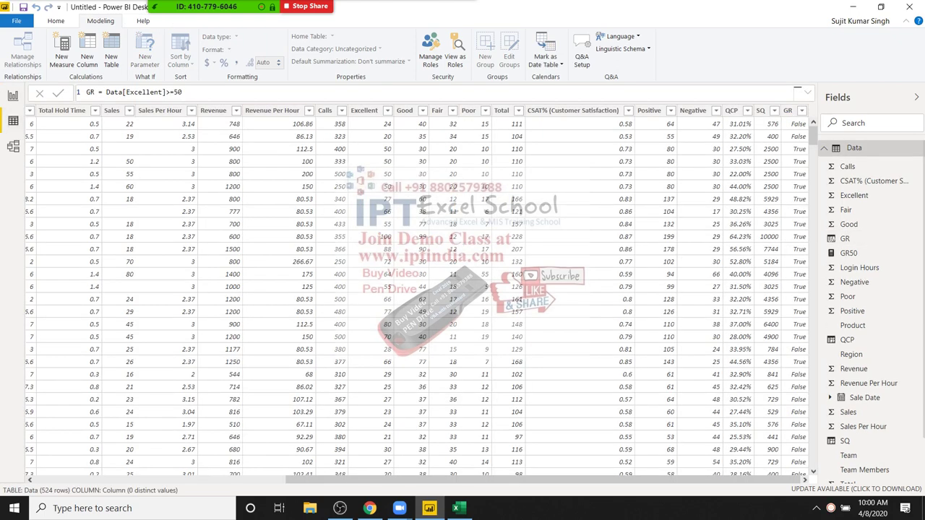
pyautogui.click(107, 92)
pyautogui.press('Return')
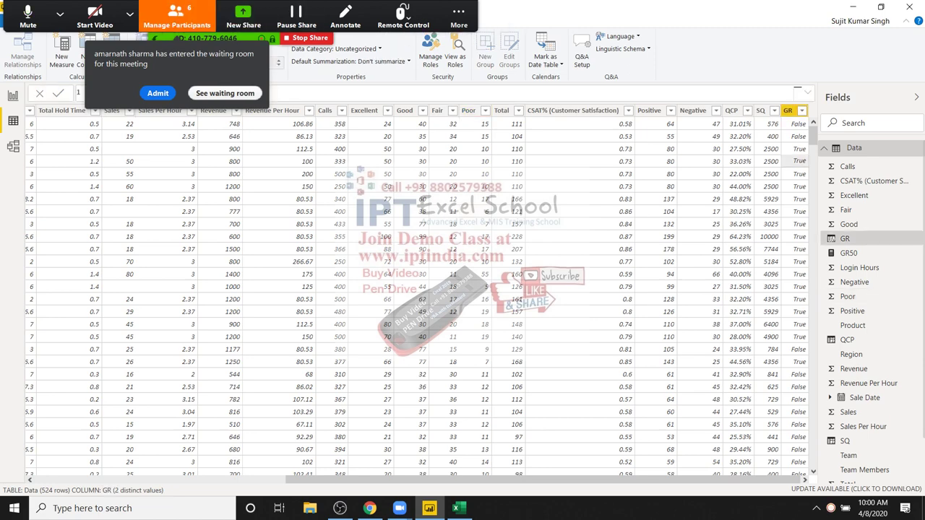
# - Remove the attendee waiting in the Zoom waiting room and close the Participants window
pyautogui.click(176, 16)
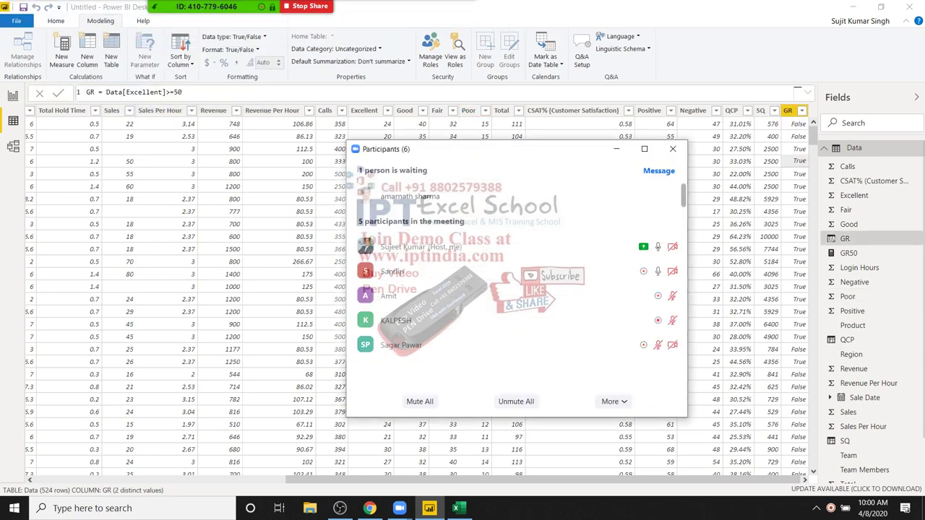
pyautogui.moveTo(506, 196)
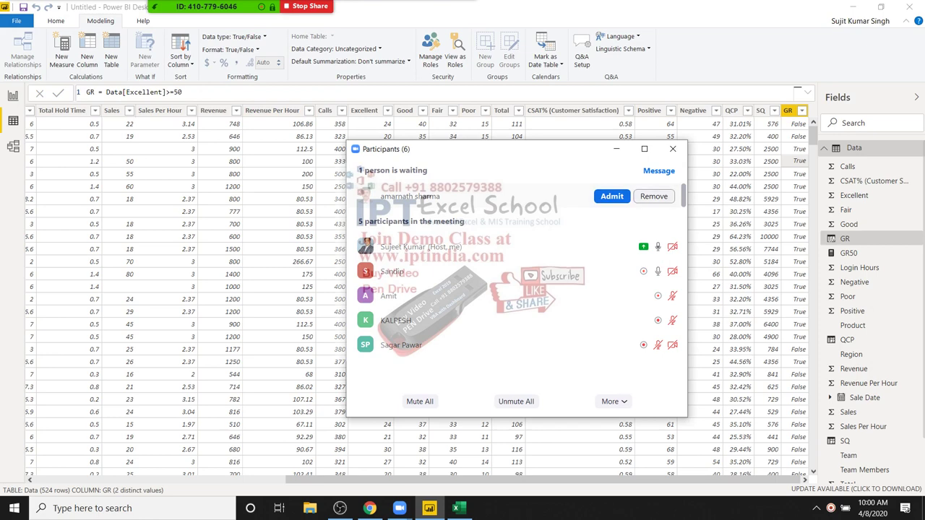
pyautogui.click(655, 196)
pyautogui.click(501, 290)
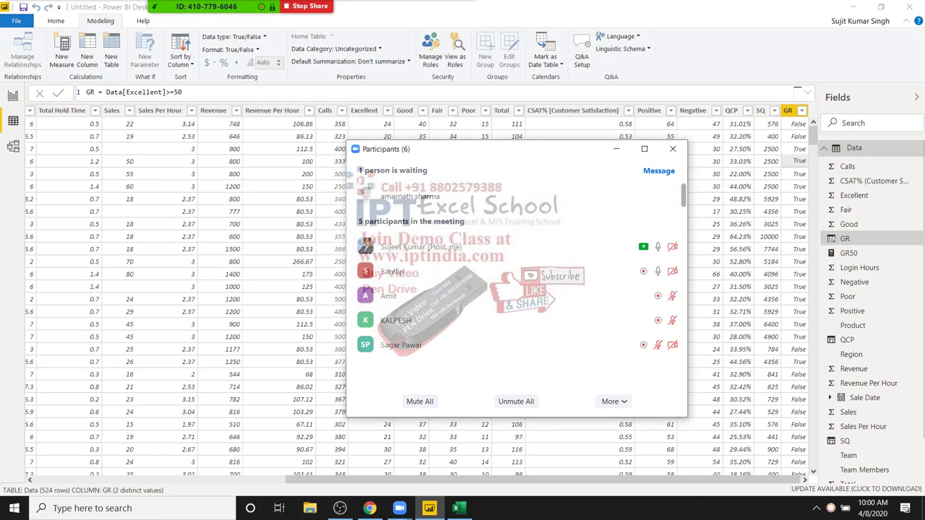
pyautogui.click(672, 149)
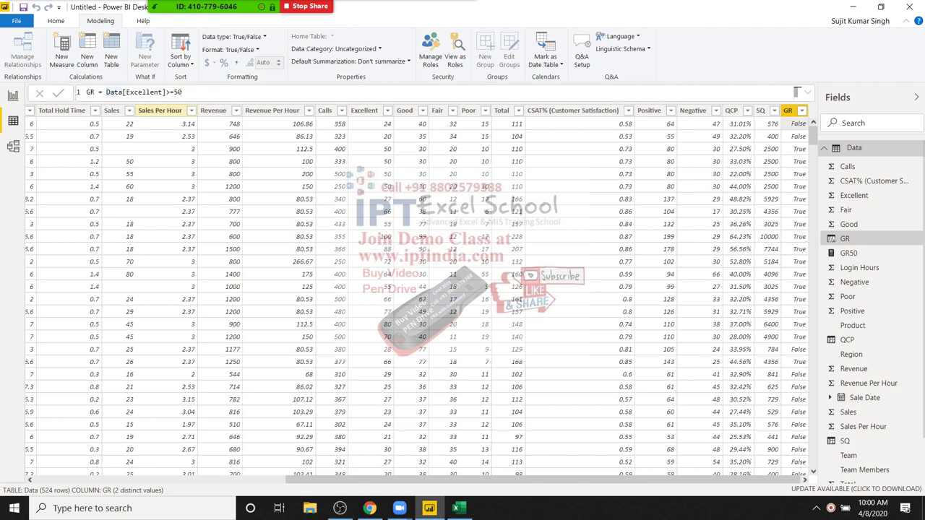
# - Redefine GR as ( Data[Excellent]>=50)*1 so the column shows 1/0
pyautogui.click(103, 92)
pyautogui.write('(')
pyautogui.click(186, 92)
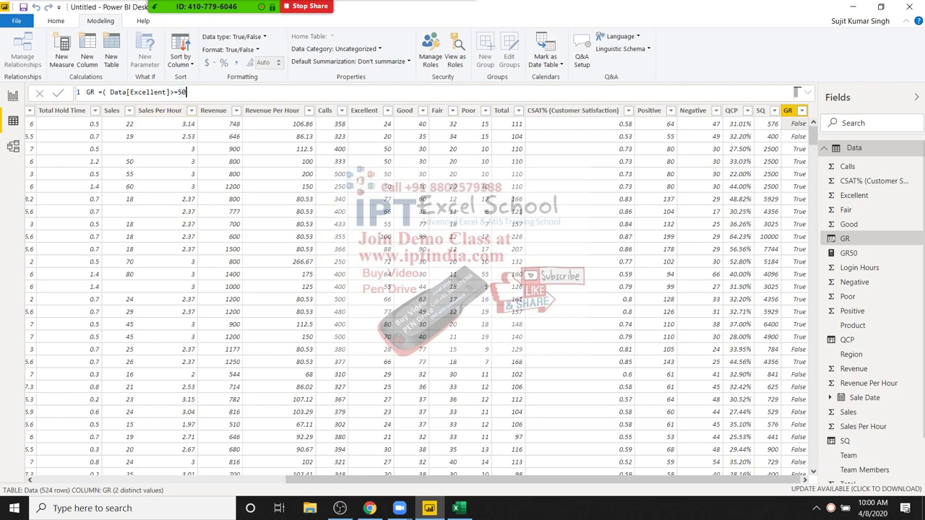
pyautogui.write(')*')
pyautogui.write('1')
pyautogui.press('Return')
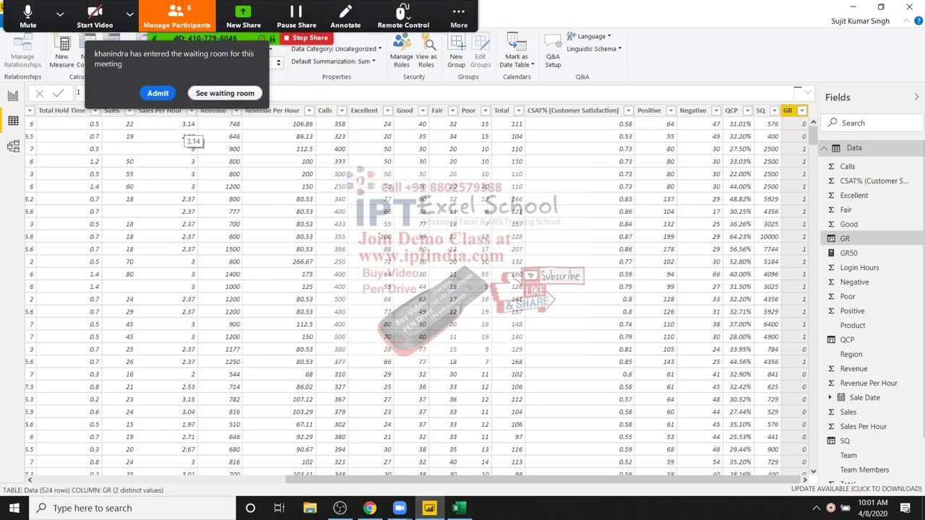
# - Remove the second waiting attendee from the Zoom waiting room and close the Participants list
pyautogui.click(225, 92)
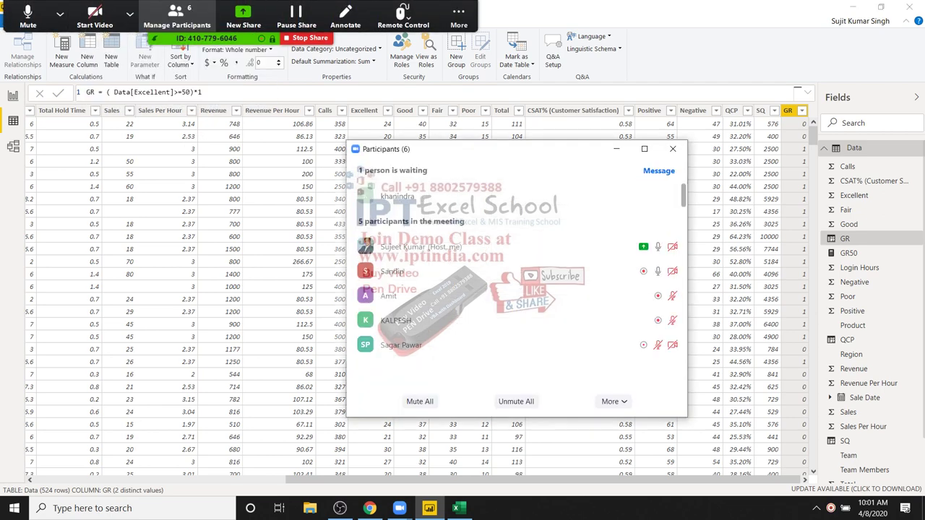
pyautogui.click(653, 196)
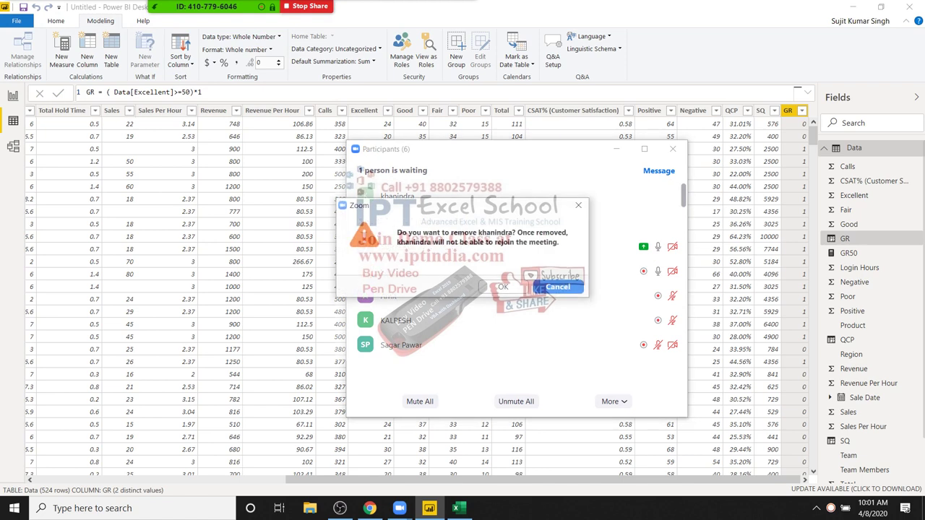
pyautogui.click(503, 287)
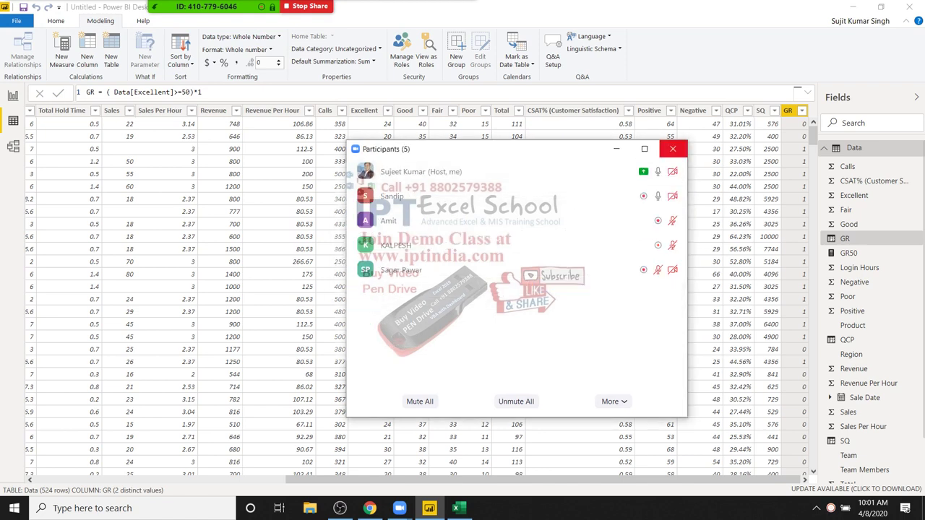
pyautogui.click(673, 149)
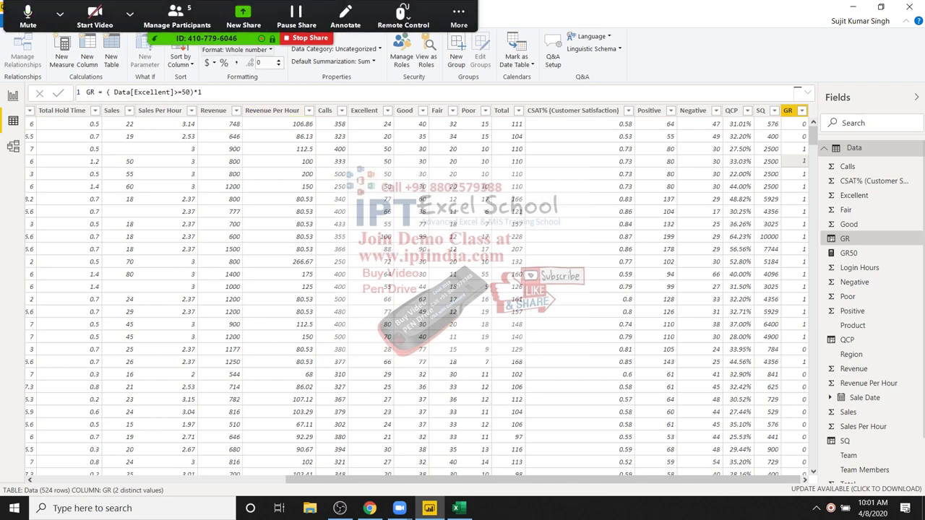
# - Reopen the participants list with Alt+U, select the Total Hold Time column, and close the list
pyautogui.hotkey('alt', 'u')
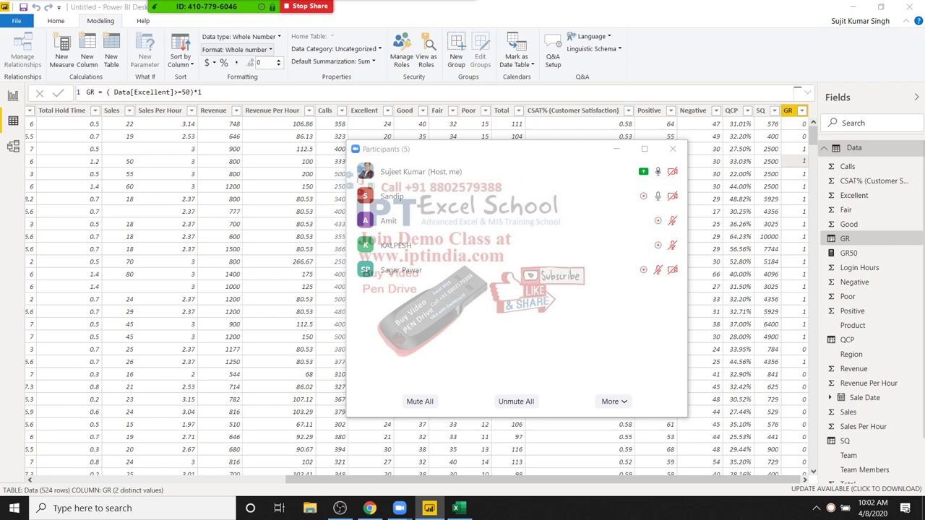
pyautogui.click(69, 173)
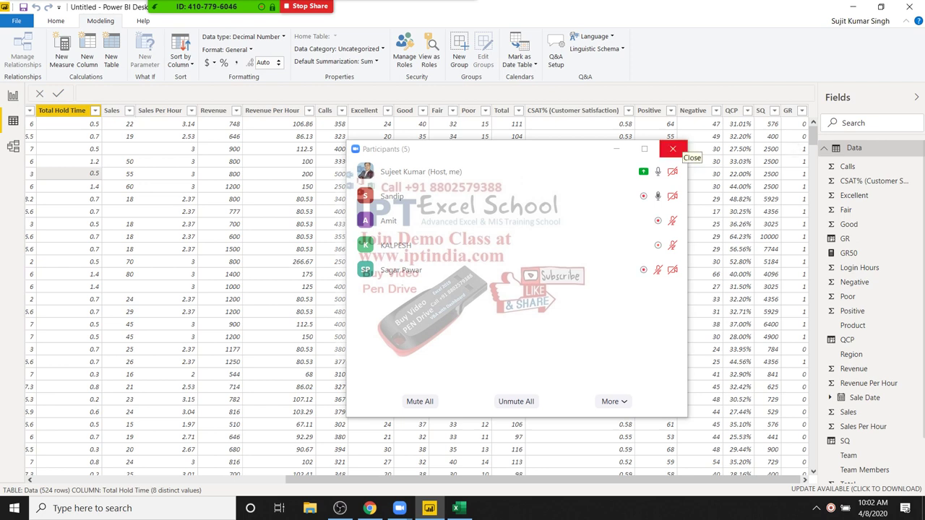
pyautogui.click(673, 149)
pyautogui.click(649, 110)
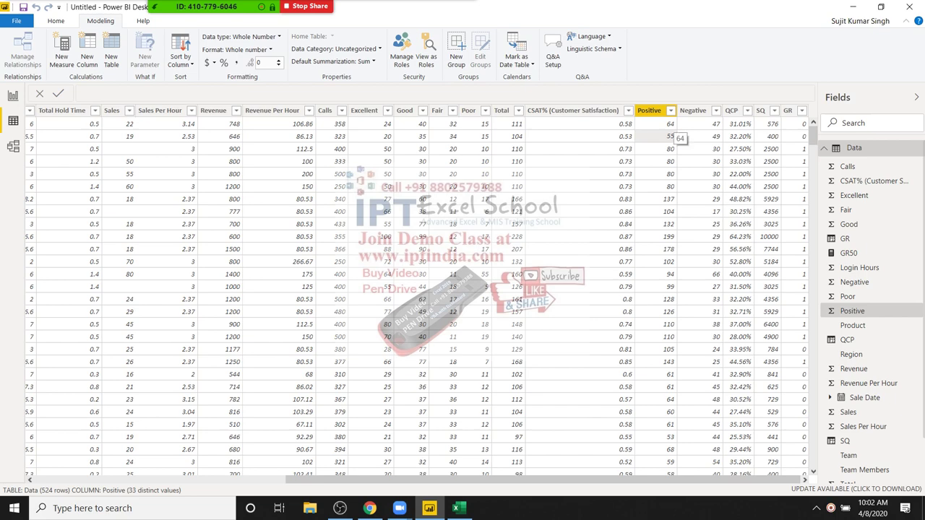
pyautogui.click(501, 110)
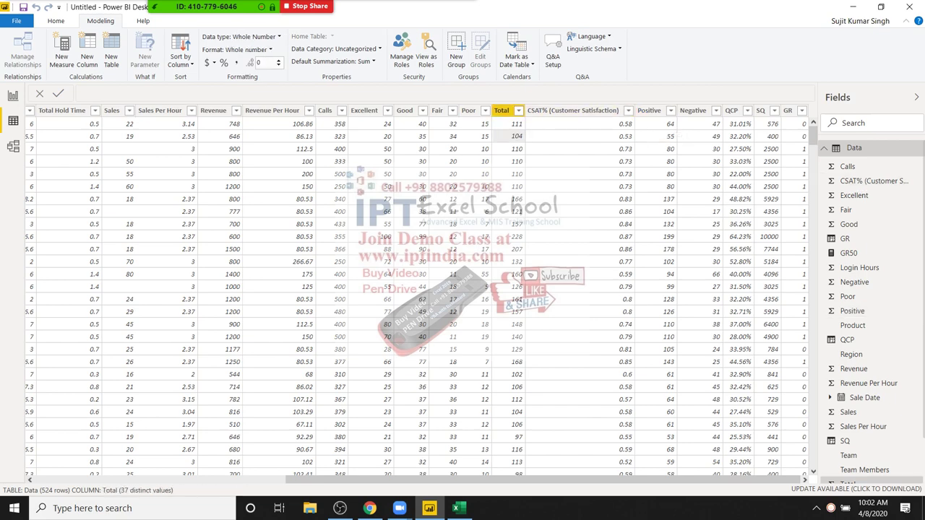
pyautogui.click(111, 110)
pyautogui.press('Left')
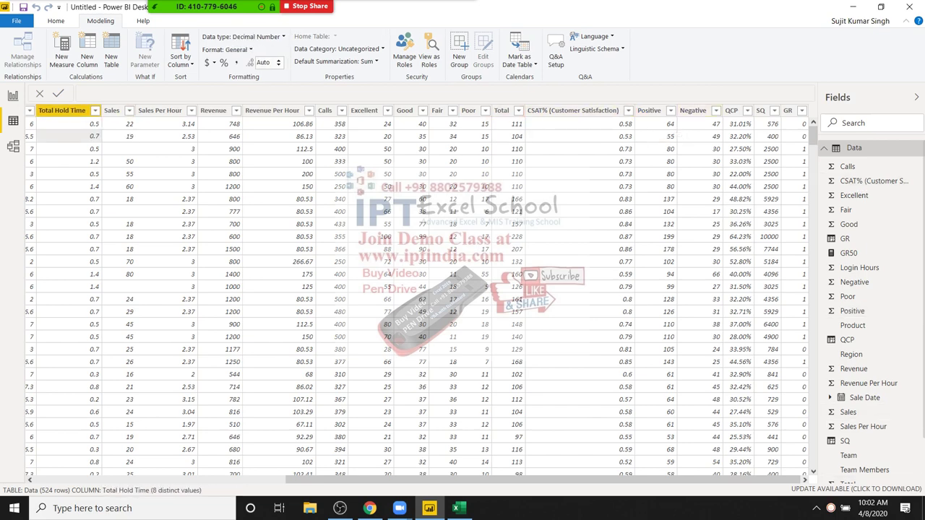
pyautogui.press('Left')
pyautogui.press('Left')
pyautogui.press('Left')
pyautogui.press('Left')
pyautogui.press('End')
pyautogui.press('Left')
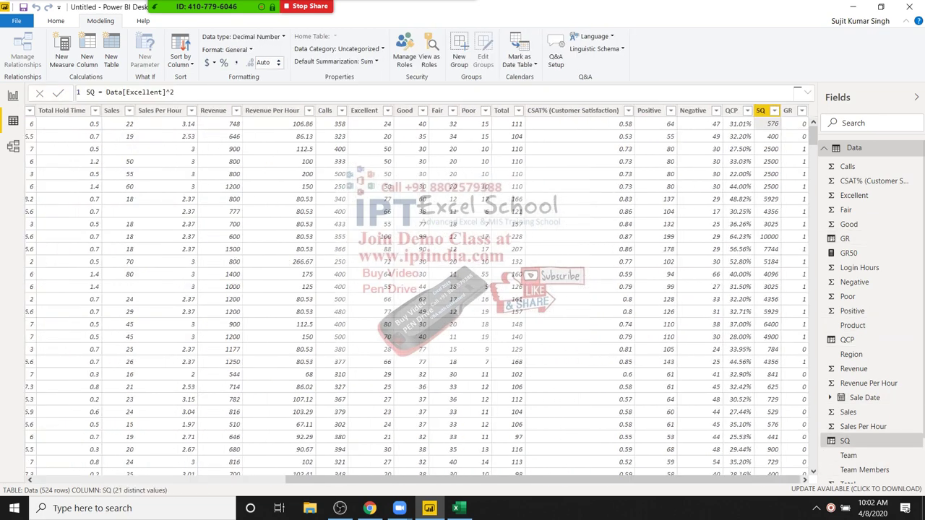
pyautogui.press('Left')
pyautogui.press('Left')
pyautogui.press('Right')
pyautogui.press('Right')
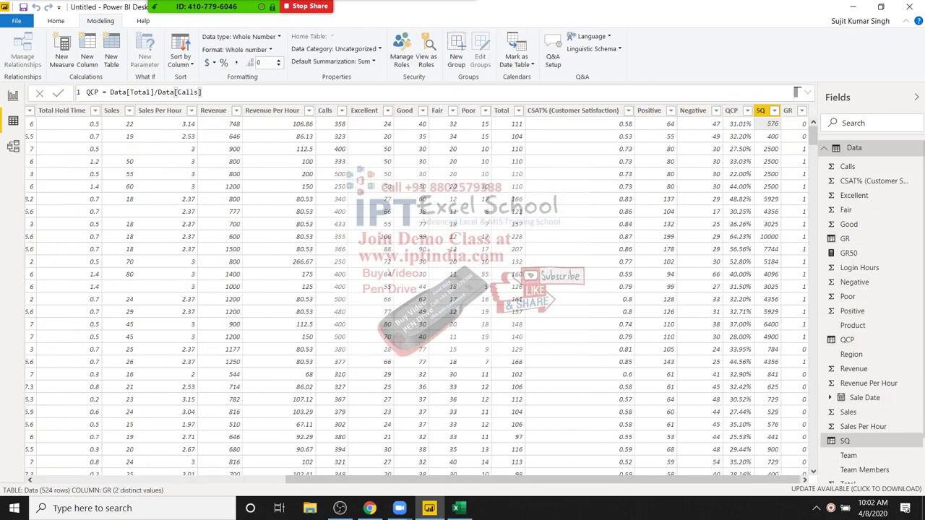
pyautogui.press('Home')
pyautogui.press('Right')
pyautogui.press('Right')
pyautogui.press('Right')
pyautogui.press('Right')
pyautogui.press('Left')
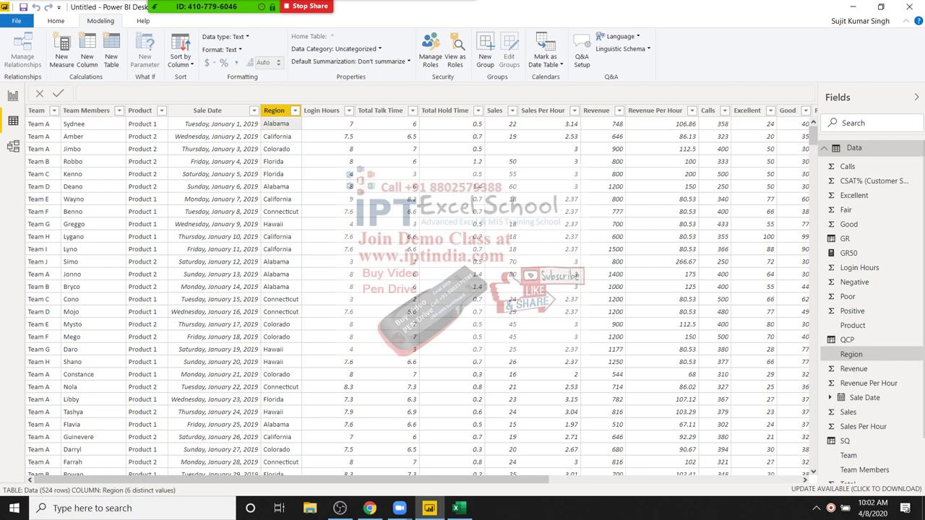
pyautogui.press('Right')
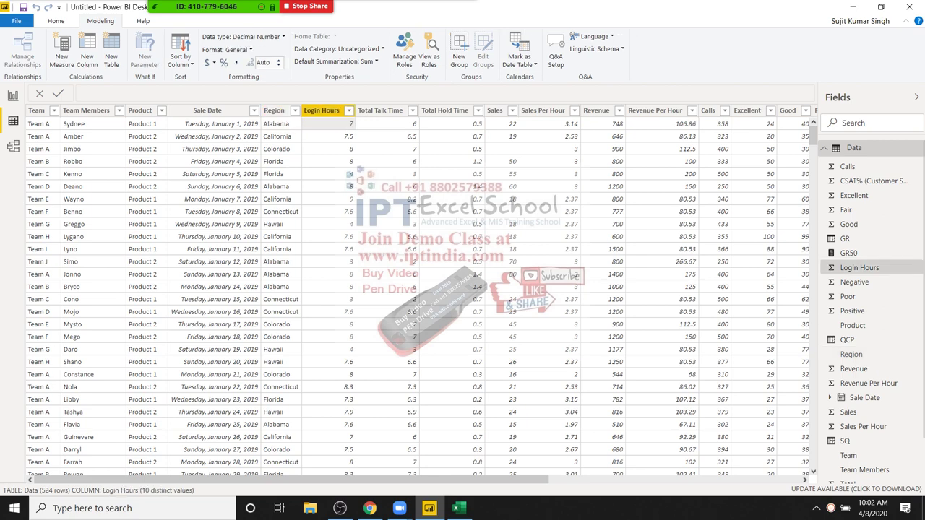
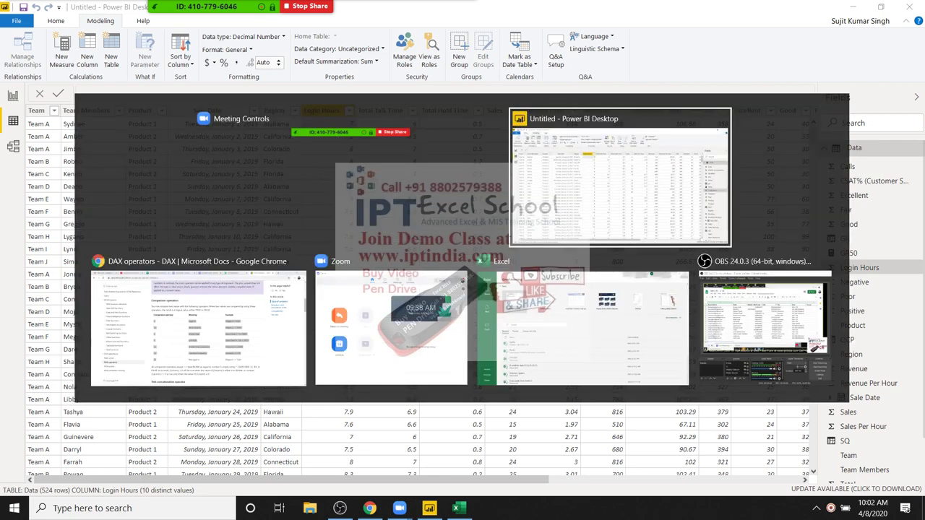
pyautogui.hotkey('alt', 'Tab')
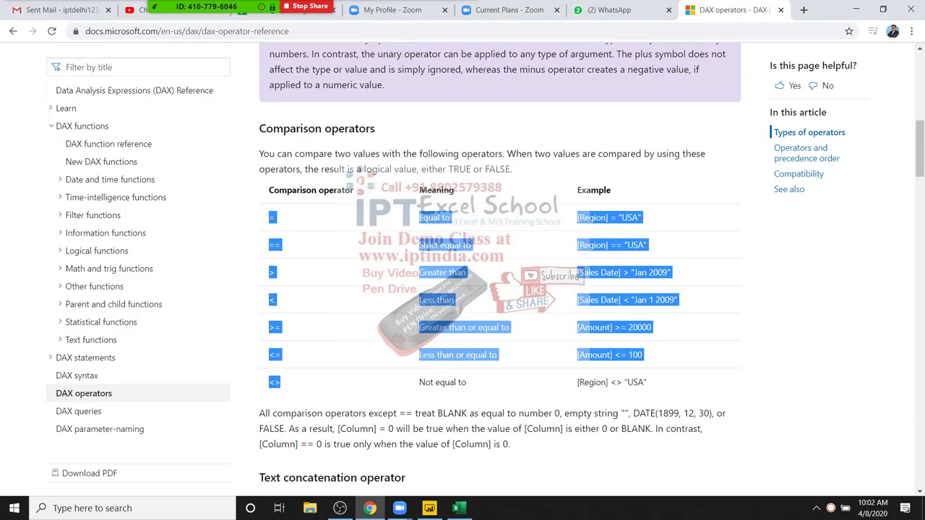
# - Review the DAX comparison operators, highlighting strict equal (==) and the plain equals operator
pyautogui.click(506, 463)
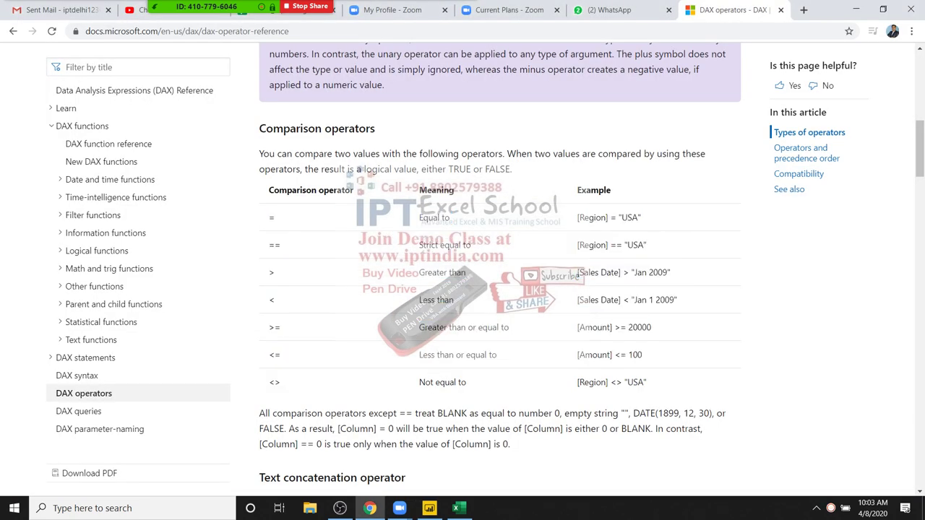
pyautogui.moveTo(269, 300); pyautogui.dragTo(280, 355)
pyautogui.click(277, 355)
pyautogui.tripleClick(451, 245)
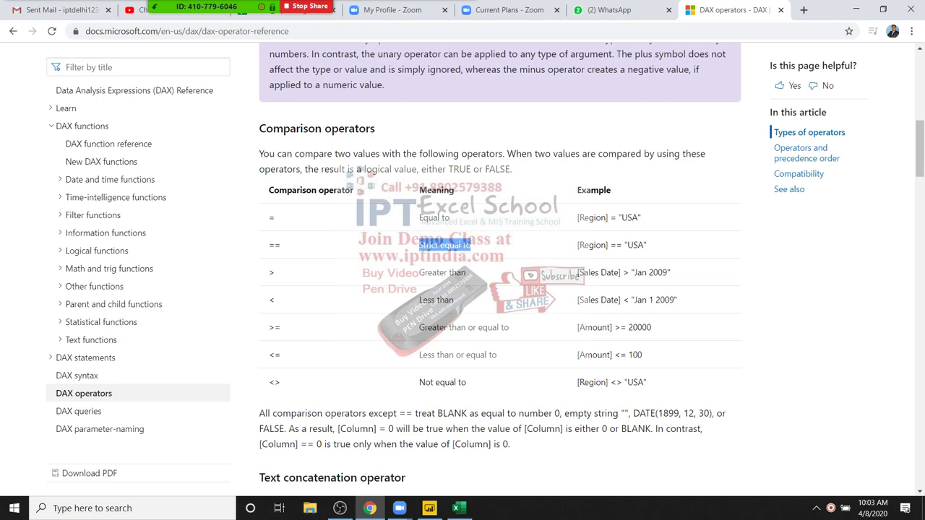
pyautogui.doubleClick(635, 245)
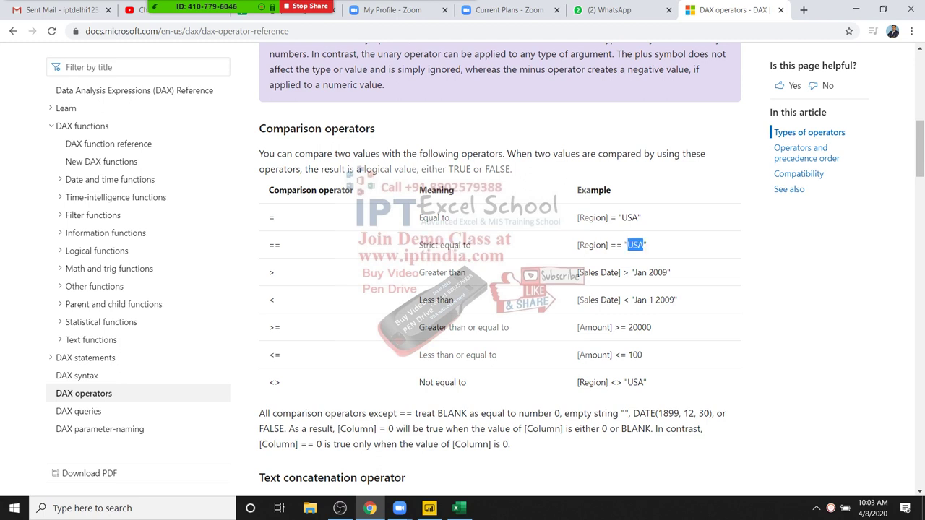
pyautogui.moveTo(624, 245); pyautogui.dragTo(629, 245)
pyautogui.doubleClick(272, 217)
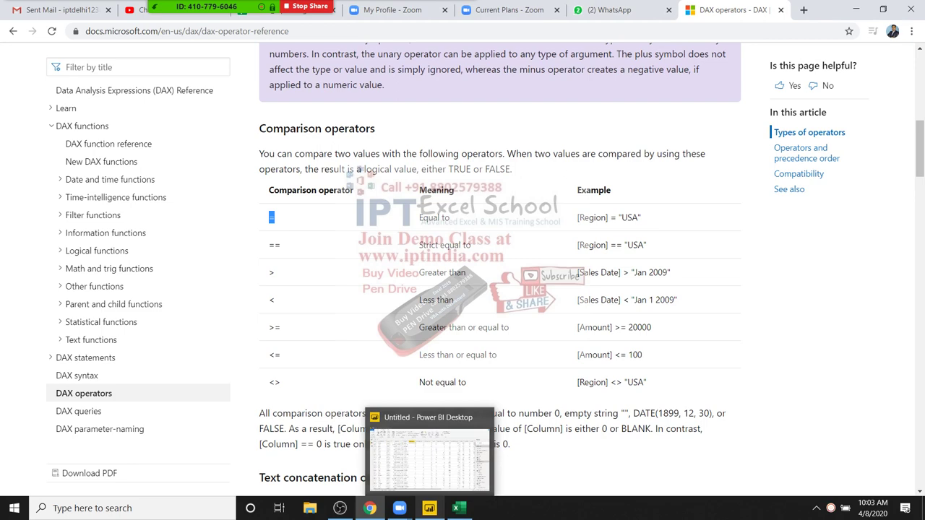
pyautogui.click(429, 508)
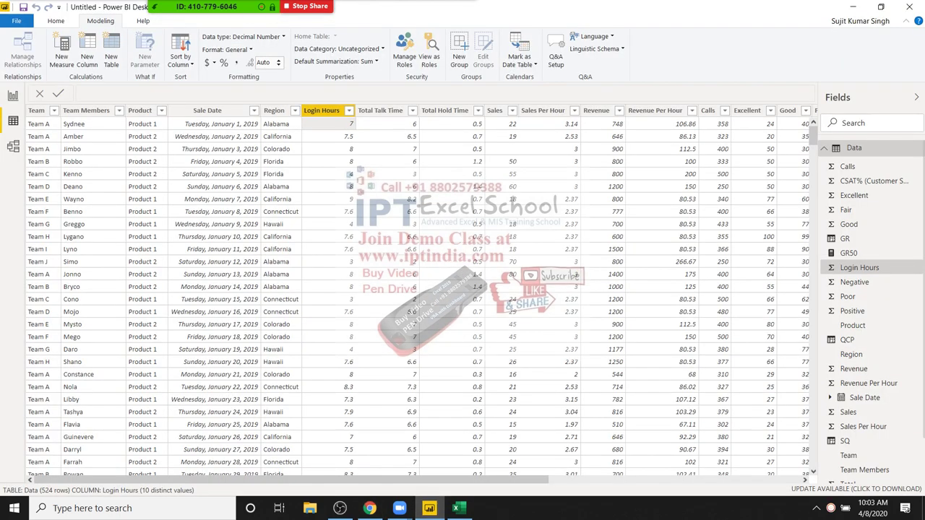
# - Select the Region column in the Data table and start a new calculated column
pyautogui.click(274, 110)
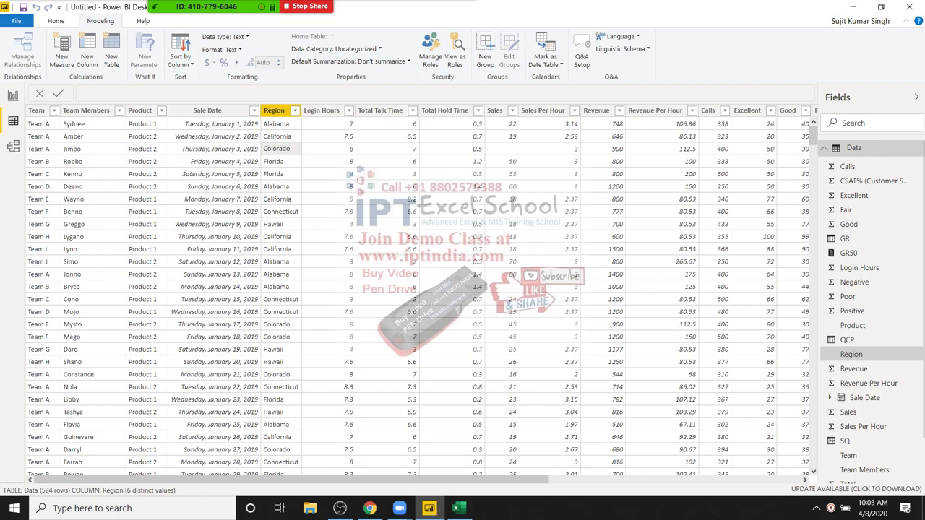
pyautogui.click(86, 56)
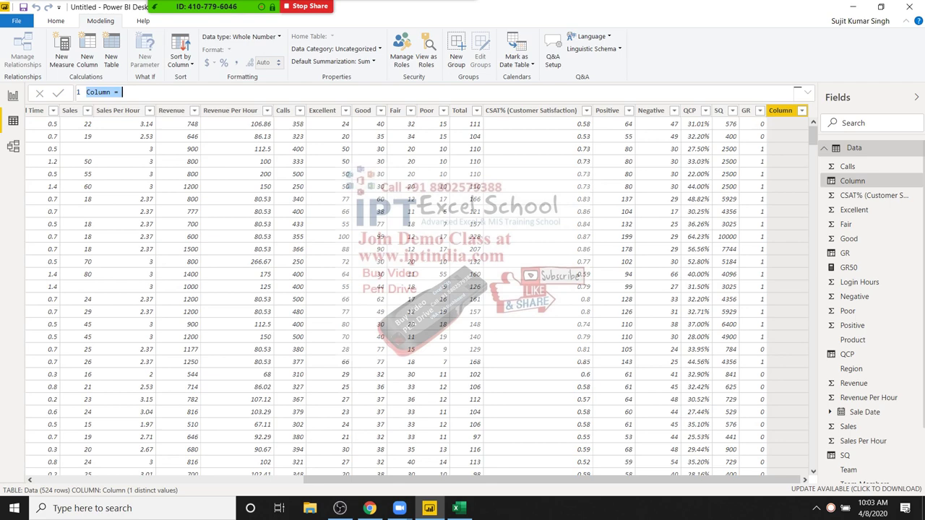
pyautogui.hscroll(-5, 424, 289)
pyautogui.hscroll(-5, 424, 289)
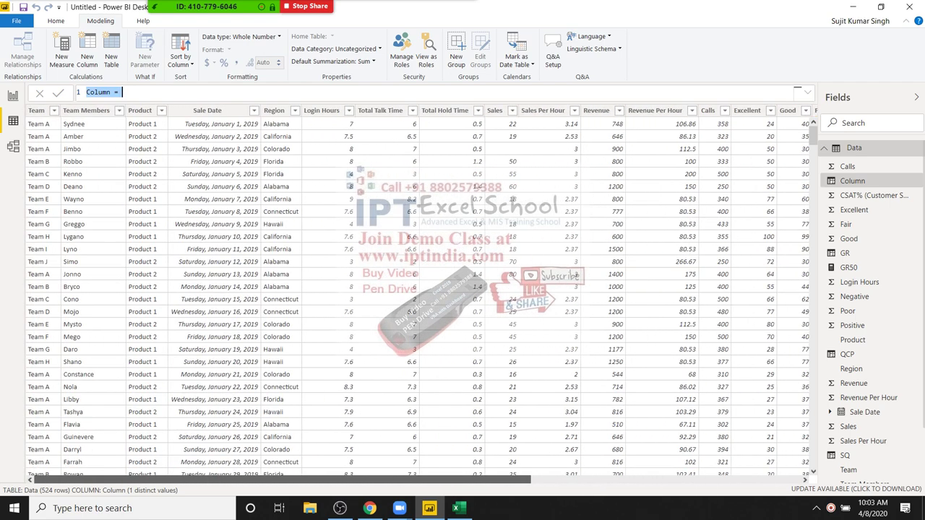
pyautogui.hscroll(-5, 424, 289)
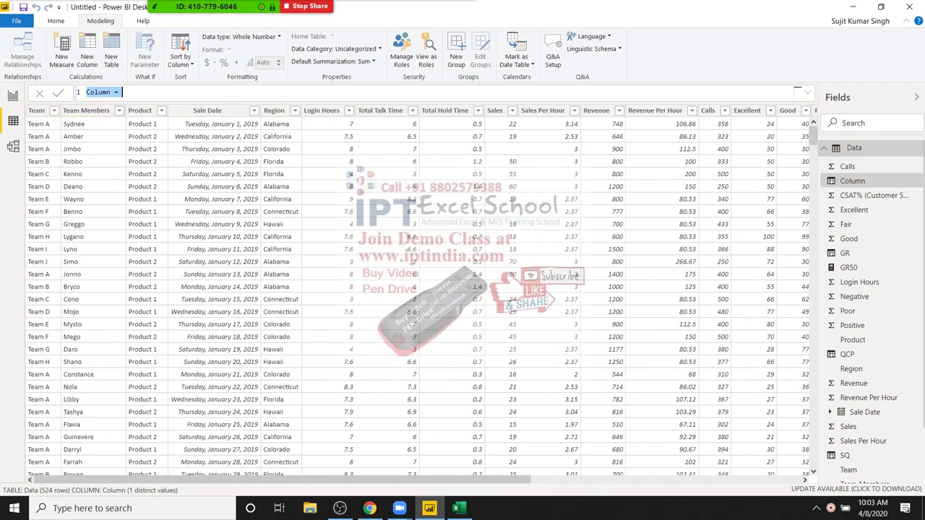
# - Enter the formula EQ = Data[Region]="Florida" to create the True/False column
pyautogui.doubleClick(98, 92)
pyautogui.write('EQ = ')
pyautogui.write('Flo')
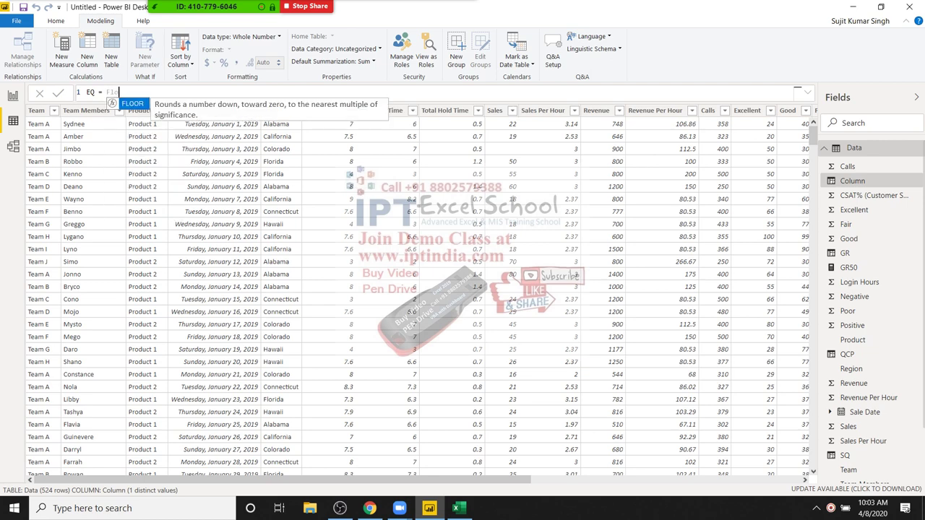
pyautogui.press('BackSpace')
pyautogui.press('BackSpace')
pyautogui.press('BackSpace')
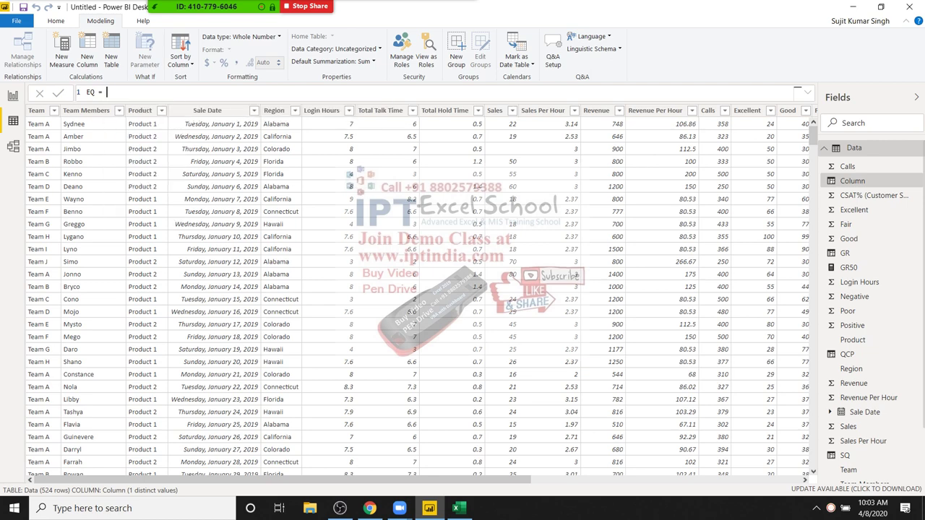
pyautogui.write('re')
pyautogui.press('Down')
pyautogui.press('Down')
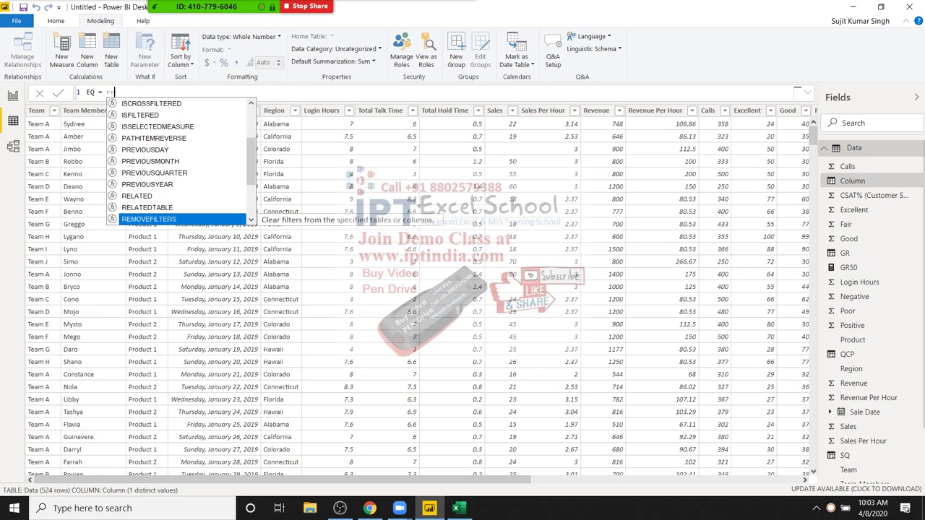
pyautogui.press('Down')
pyautogui.press('Down')
pyautogui.press('Down')
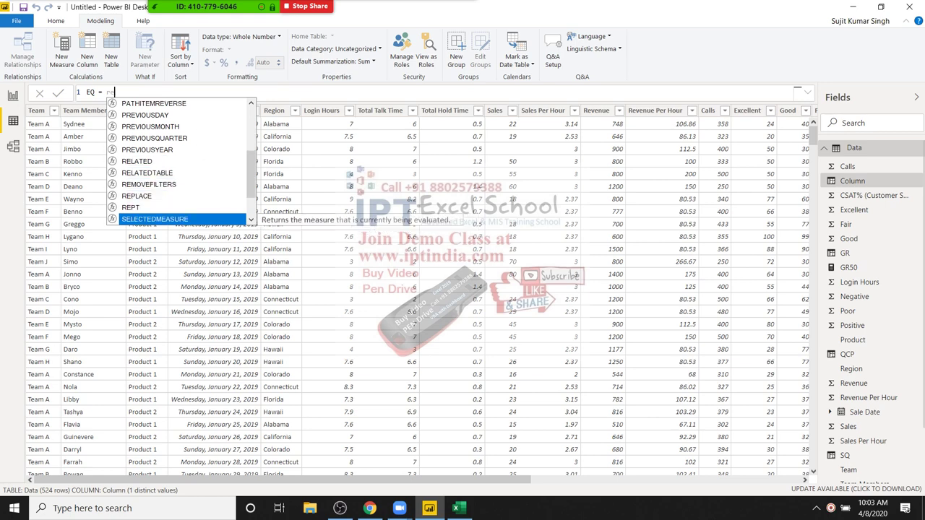
pyautogui.write('gi')
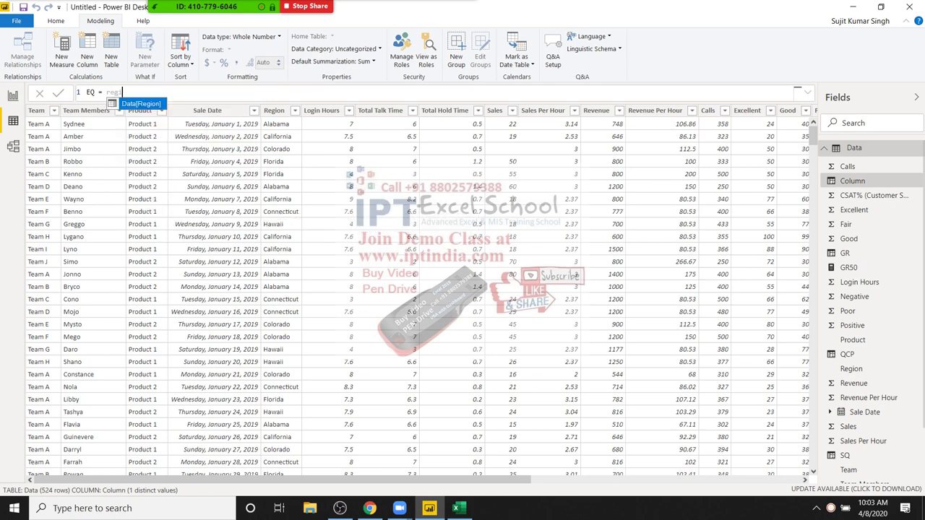
pyautogui.press('Tab')
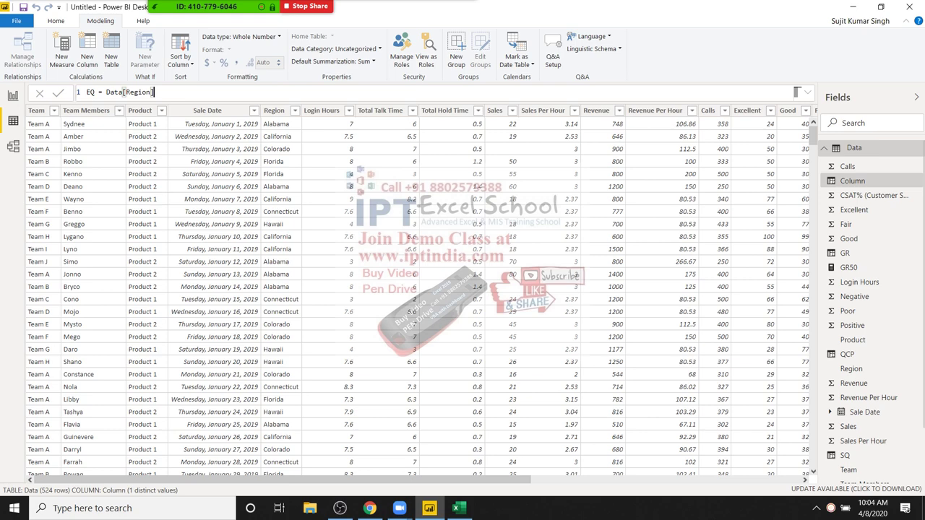
pyautogui.write('="')
pyautogui.write('Fl')
pyautogui.write('o')
pyautogui.write('rid')
pyautogui.write('a"')
pyautogui.press('Return')
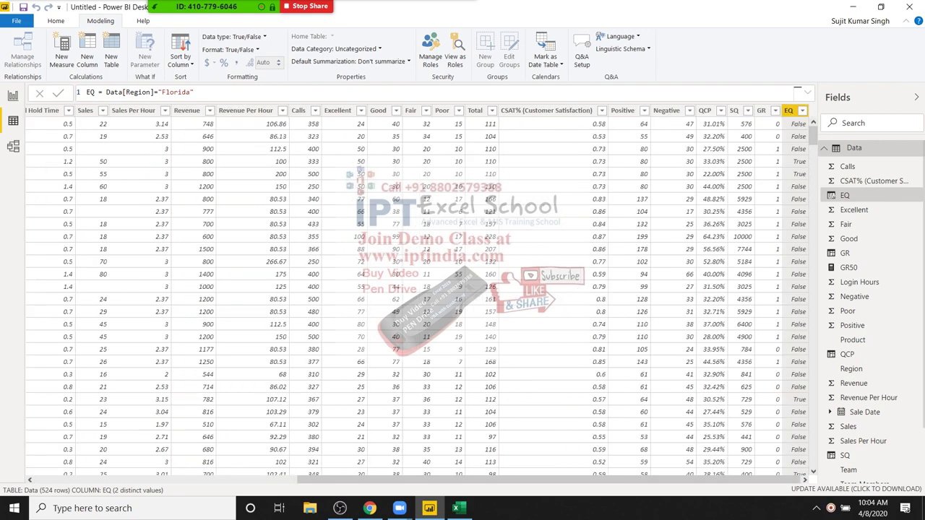
# - Change the EQ formula to strict equal Data[Region]=="florida" and compare the results with Region
pyautogui.click(166, 92)
pyautogui.press('BackSpace')
pyautogui.write('f')
pyautogui.press('BackSpace')
pyautogui.click(154, 91)
pyautogui.click(158, 91)
pyautogui.write('=')
pyautogui.write('a')
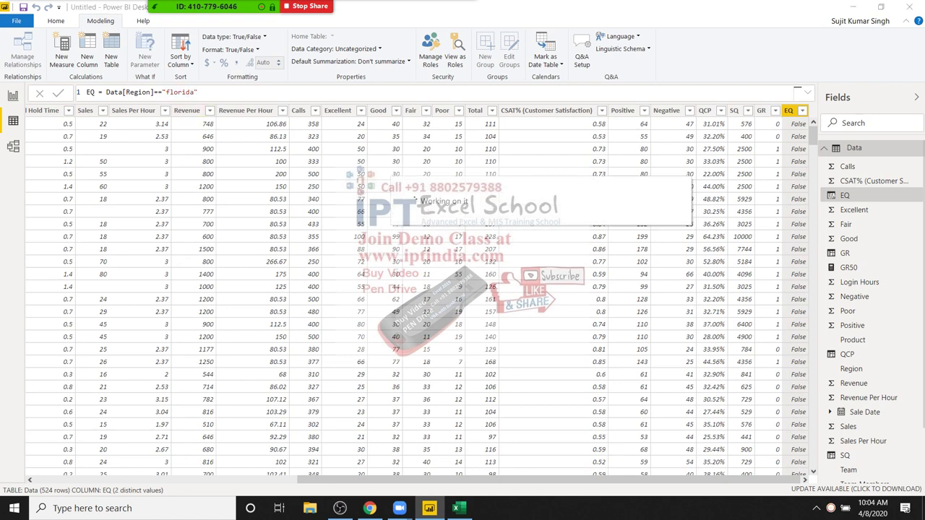
pyautogui.press('Return')
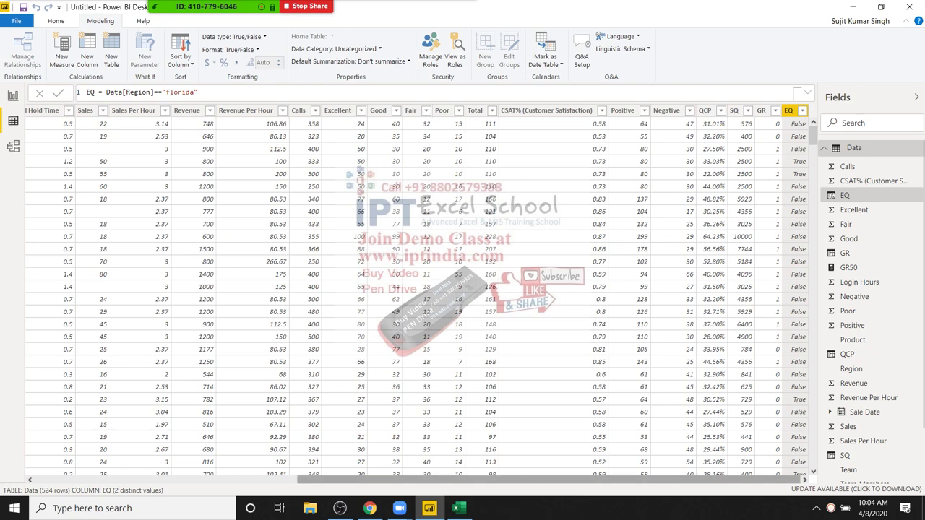
pyautogui.hscroll(-5, 422, 294)
pyautogui.hscroll(-5, 421, 294)
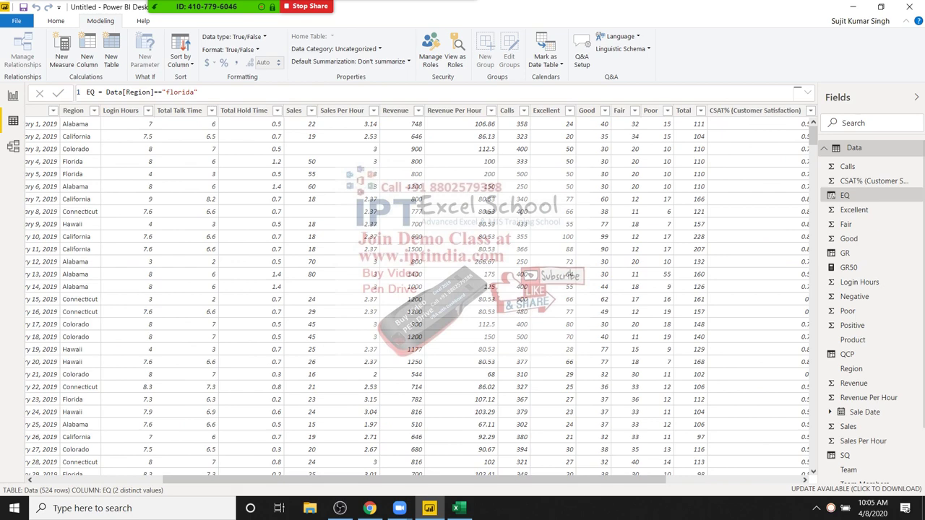
pyautogui.hscroll(3, 421, 294)
pyautogui.hscroll(2, 421, 294)
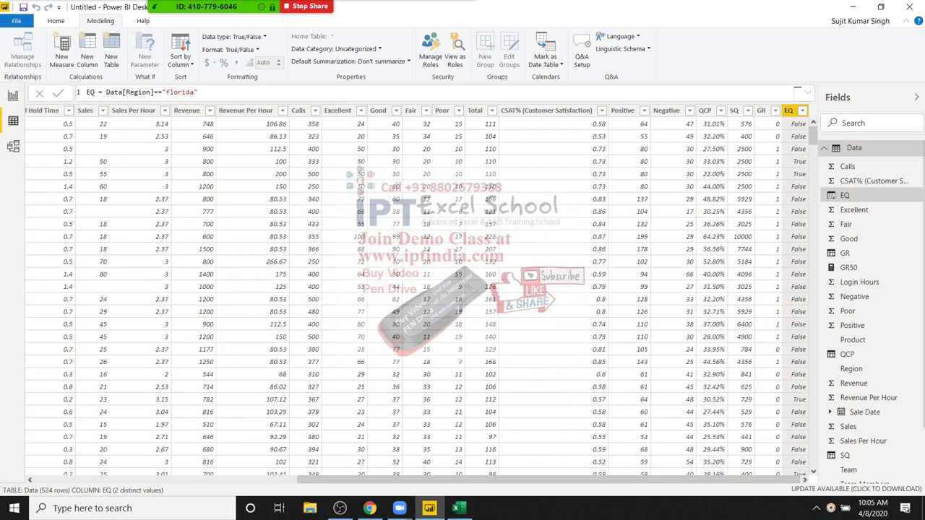
# - Capitalize Florida in the EQ formula and commit it
pyautogui.click(166, 92)
pyautogui.write('F')
pyautogui.press('Return')
pyautogui.click(175, 91)
pyautogui.doubleClick(190, 92)
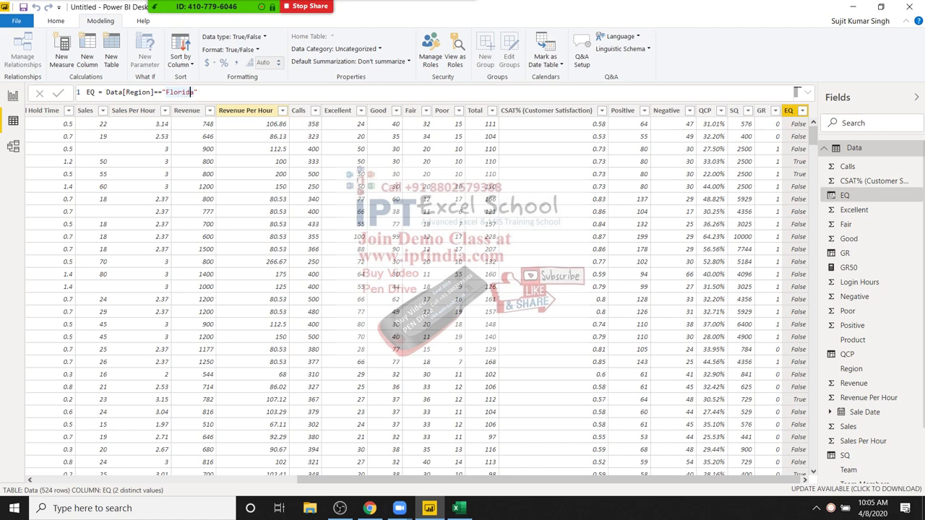
pyautogui.click(191, 92)
# - Remove the waiting participant from the meeting
pyautogui.click(176, 14)
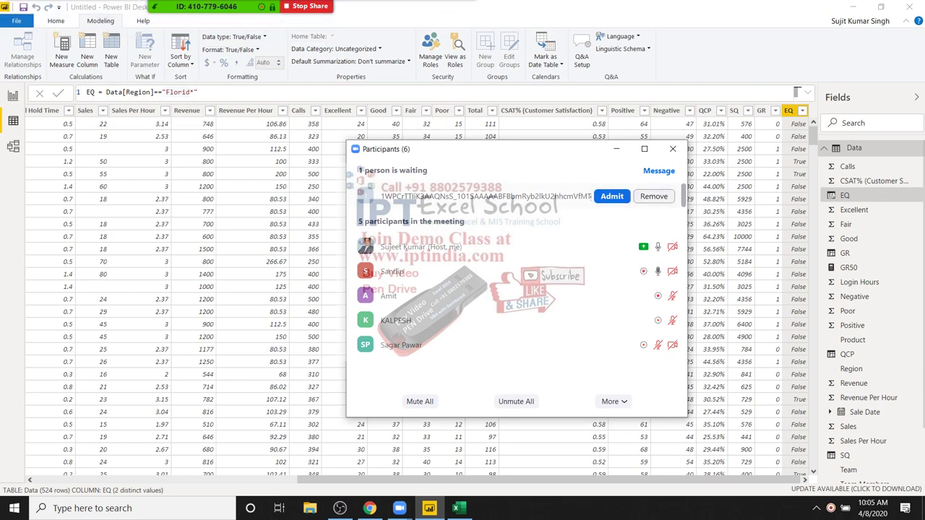
pyautogui.click(654, 196)
pyautogui.click(504, 302)
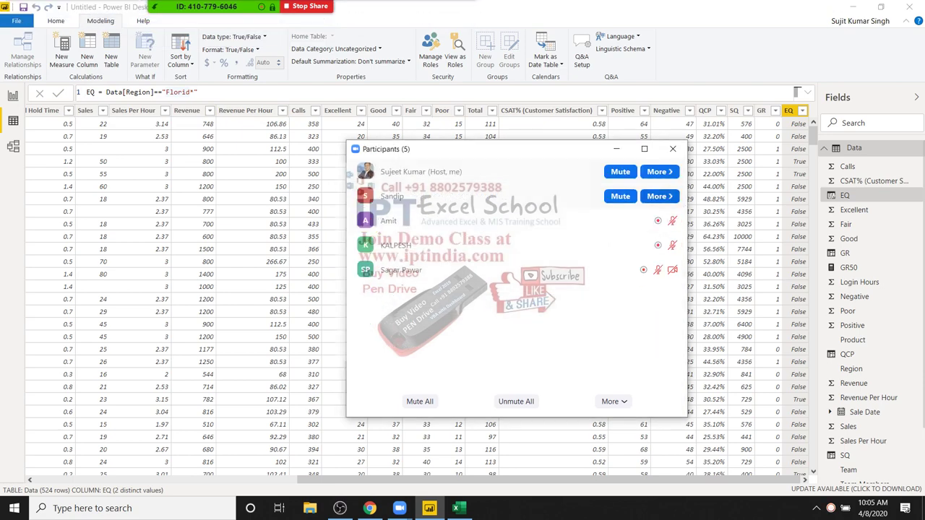
pyautogui.click(672, 149)
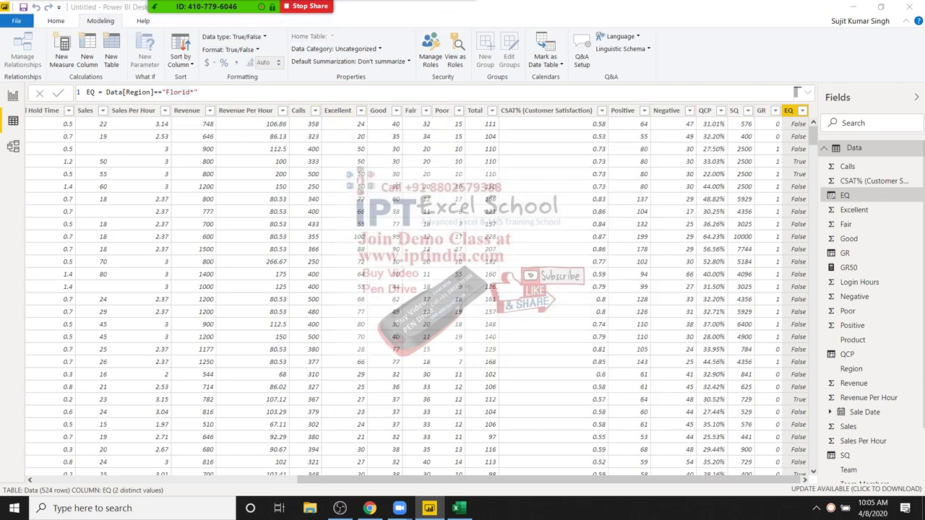
# - Try a "*Florid*" wildcard, then restore EQ to Data[Region]="Florida" with a single equals
pyautogui.click(167, 92)
pyautogui.write('*')
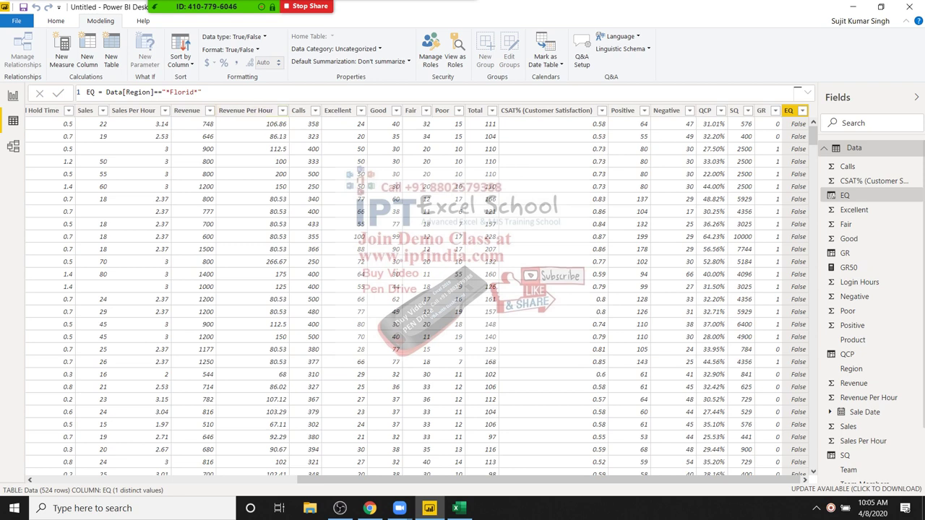
pyautogui.press('BackSpace')
pyautogui.press('Delete')
pyautogui.press('Right')
pyautogui.press('Right')
pyautogui.press('Right')
pyautogui.press('Delete')
pyautogui.write('a')
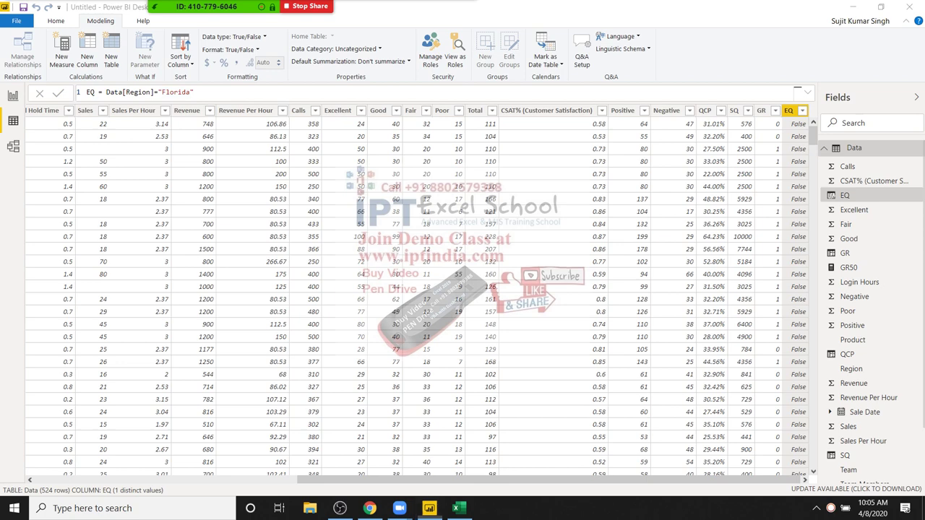
pyautogui.press('Return')
pyautogui.hotkey('alt', 'Tab')
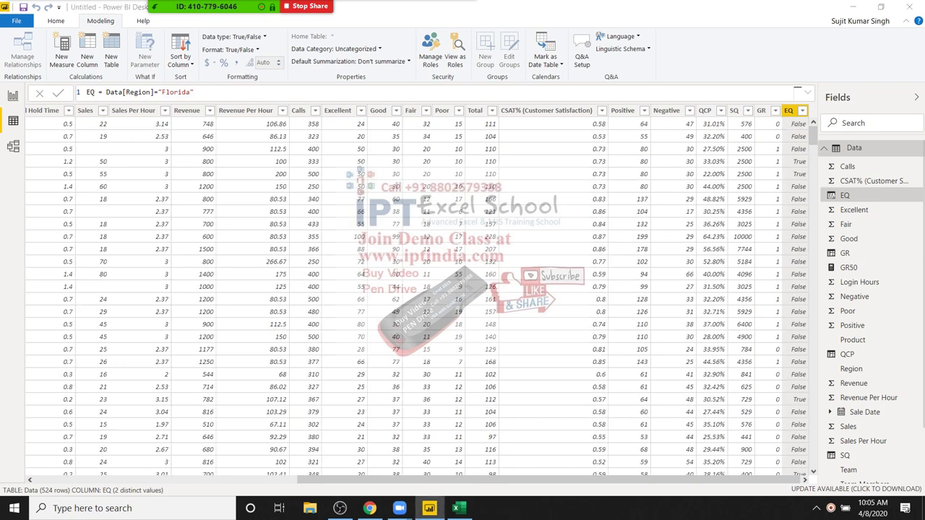
pyautogui.press('Tab')
pyautogui.press('Tab')
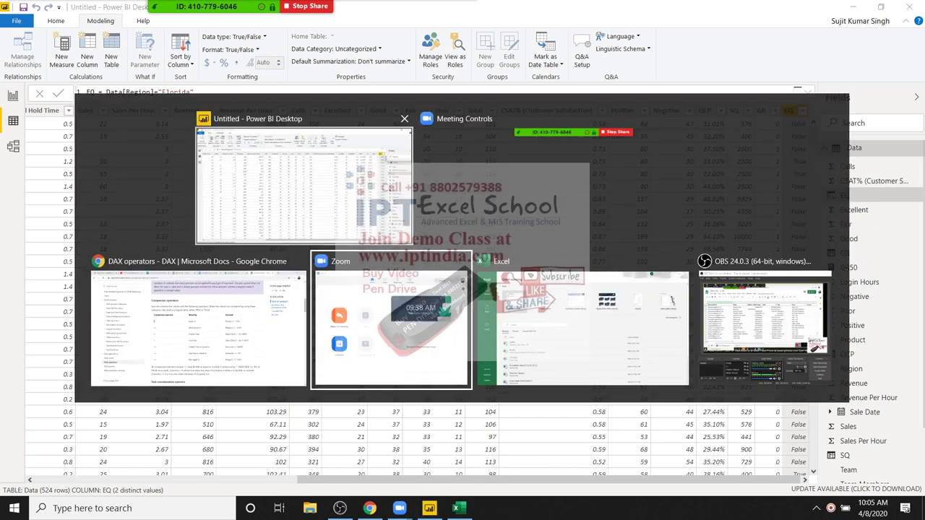
# - Go over the comparison and text concatenation (&) operator tables on the DAX reference page
pyautogui.hotkey('shift', 'Tab')
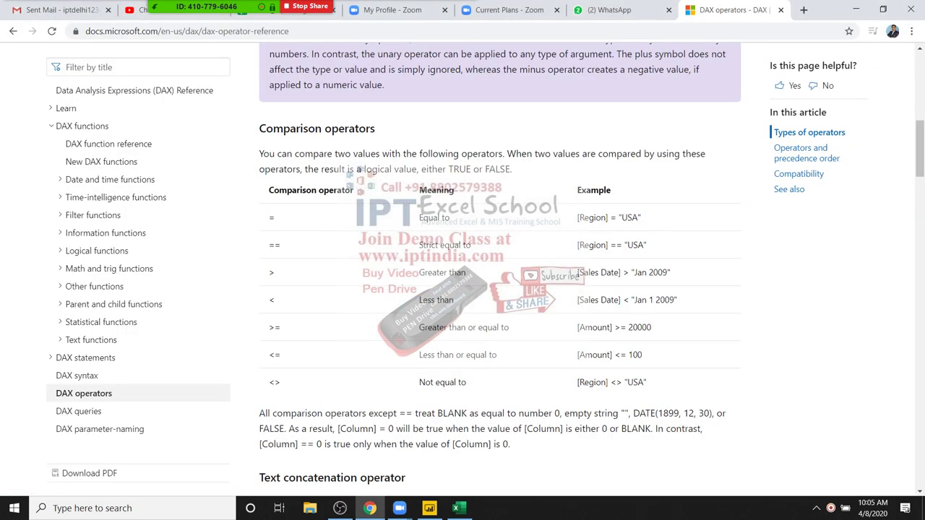
pyautogui.scroll(-1, 499, 268)
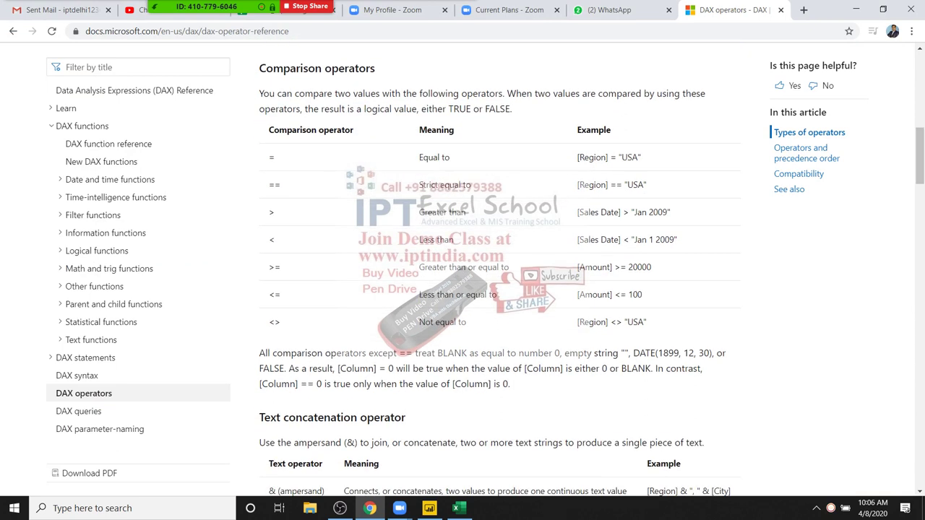
pyautogui.moveTo(280, 322); pyautogui.dragTo(276, 321)
pyautogui.scroll(-2, 275, 322)
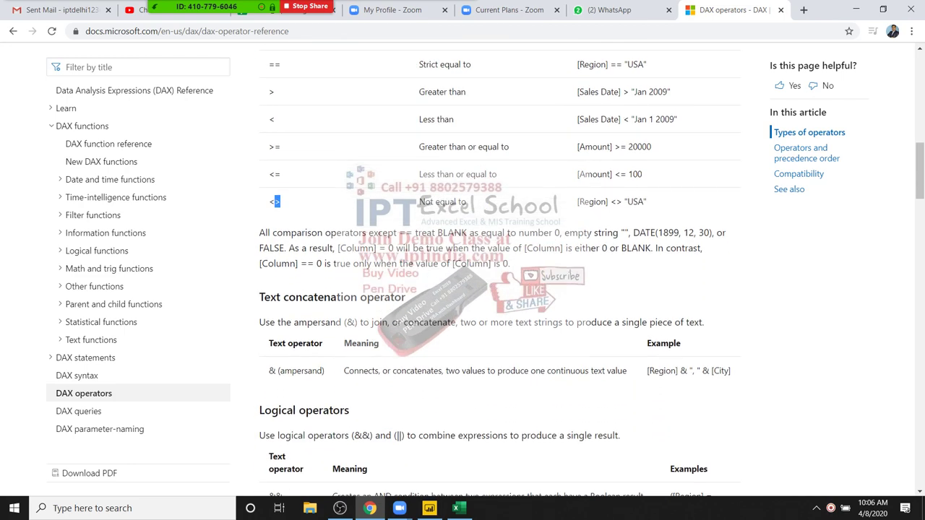
pyautogui.moveTo(279, 370); pyautogui.dragTo(323, 371)
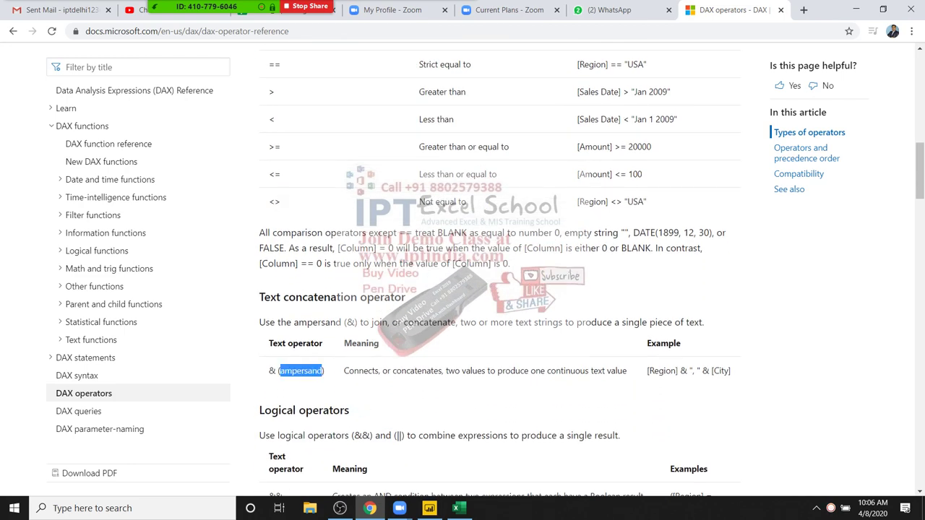
pyautogui.moveTo(730, 371); pyautogui.dragTo(647, 371)
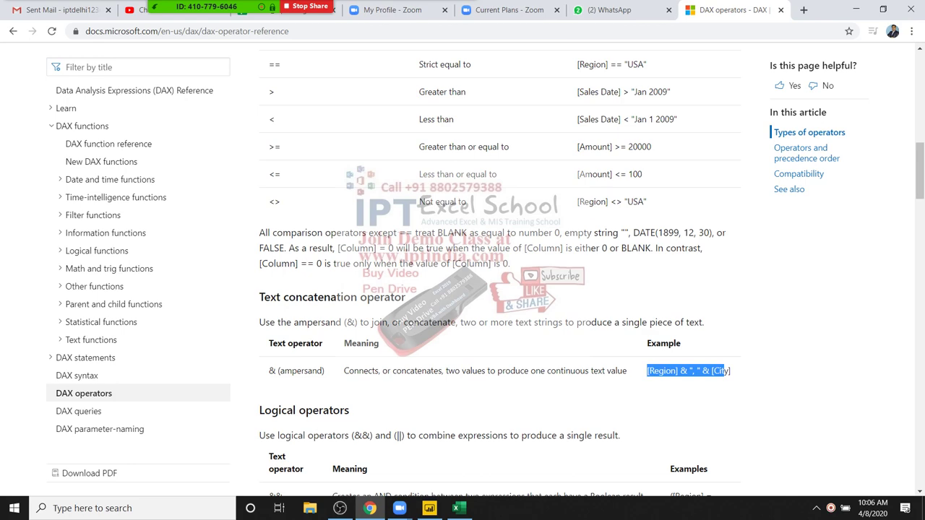
pyautogui.scroll(-3, 499, 275)
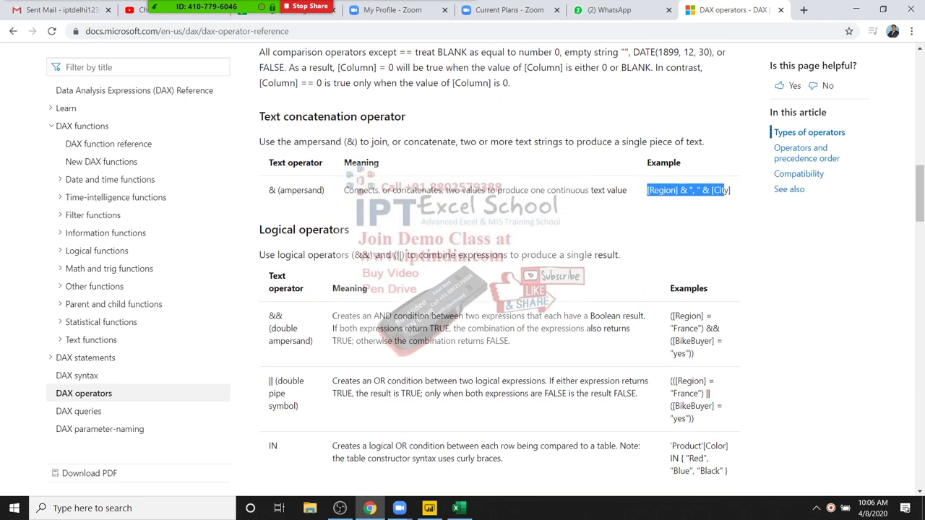
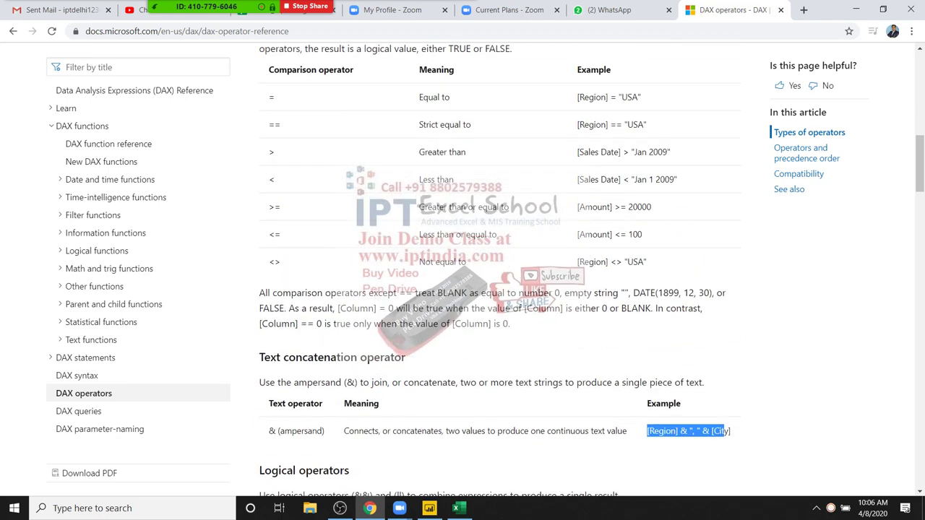
# - Scroll back up to the top of the DAX operators reference page
pyautogui.scroll(3, 499, 271)
pyautogui.scroll(2, 499, 271)
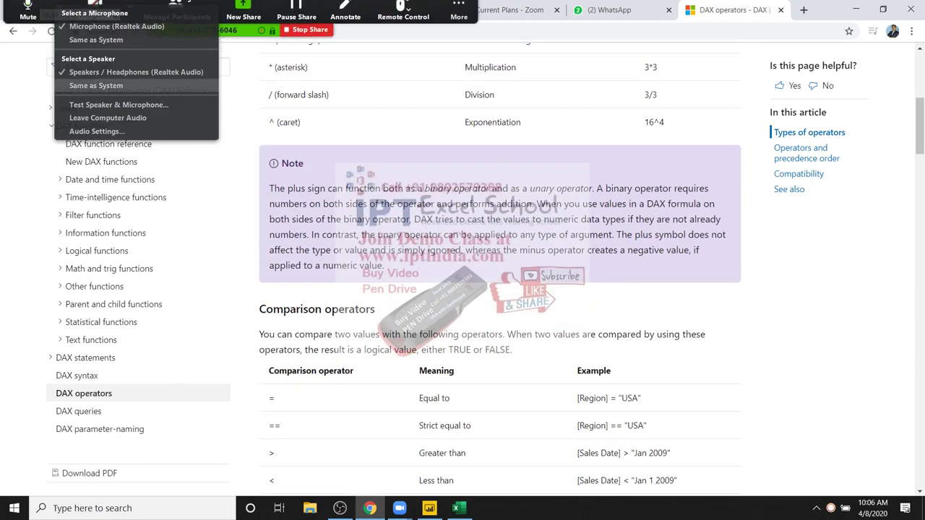
pyautogui.click(459, 14)
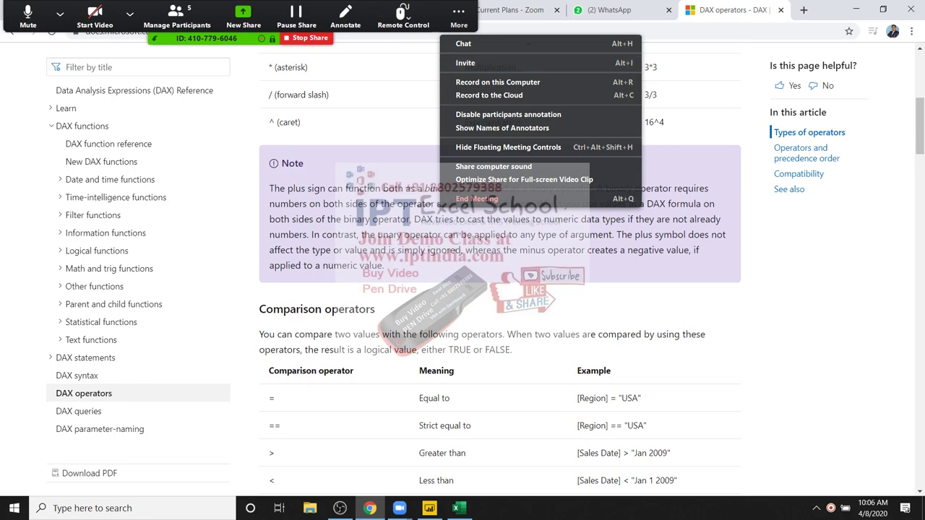
pyautogui.scroll(-1, 499, 275)
pyautogui.scroll(1, 499, 275)
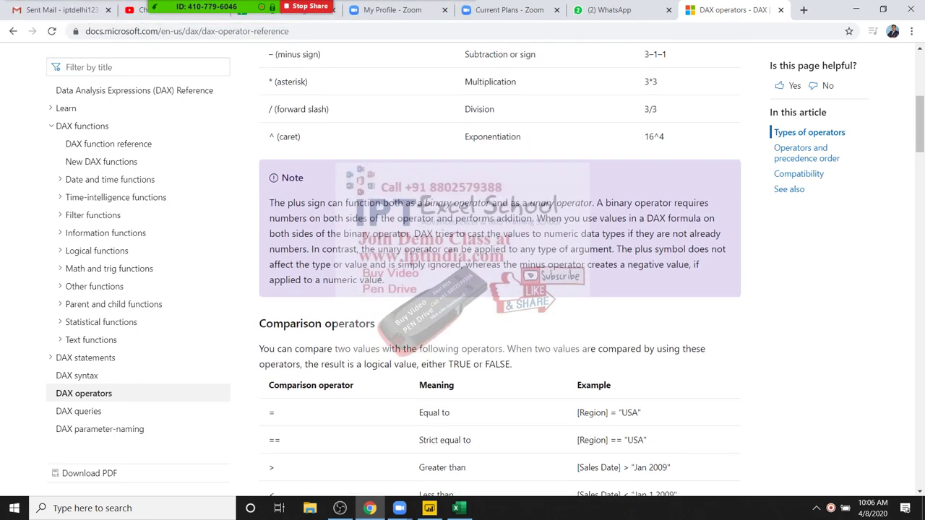
pyautogui.scroll(3, 499, 275)
pyautogui.scroll(3, 500, 274)
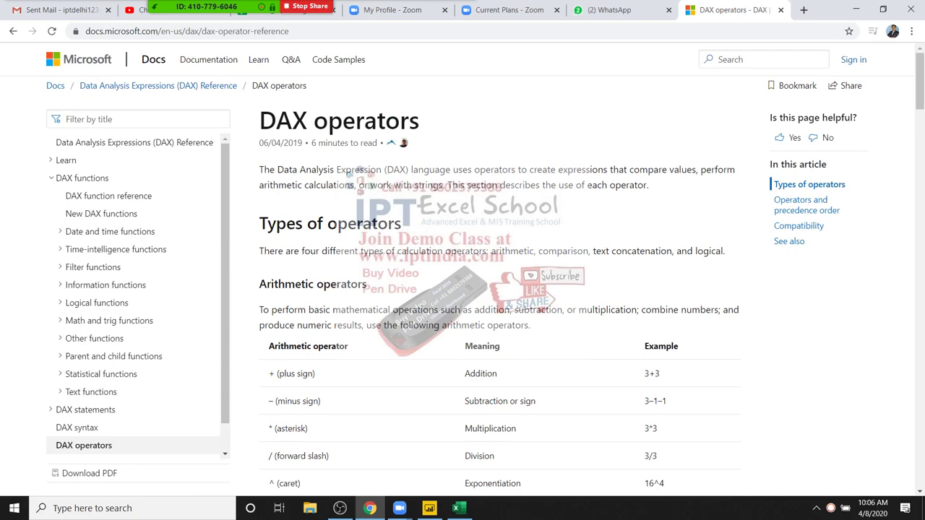
# - Minimize Chrome, review the Zoom participants list, then choose End Meeting from More
pyautogui.press('super+d')
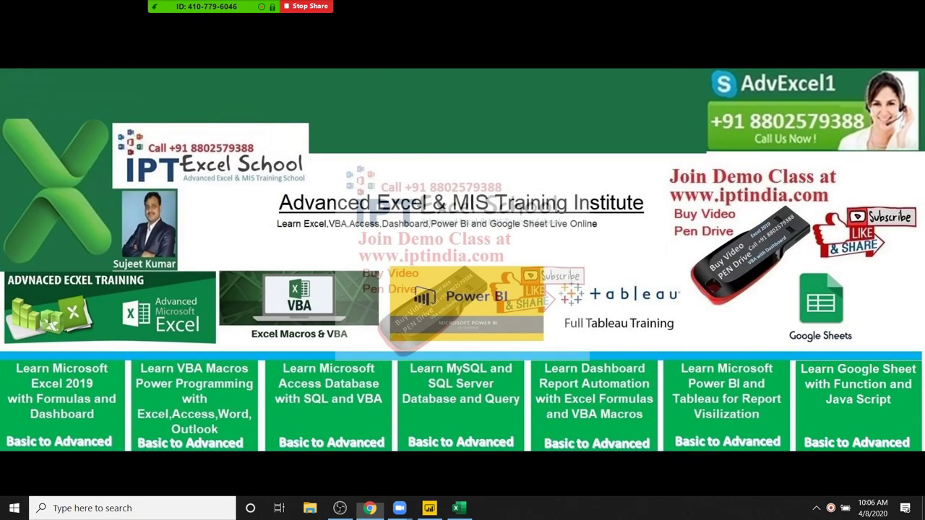
pyautogui.click(129, 13)
pyautogui.click(149, 10)
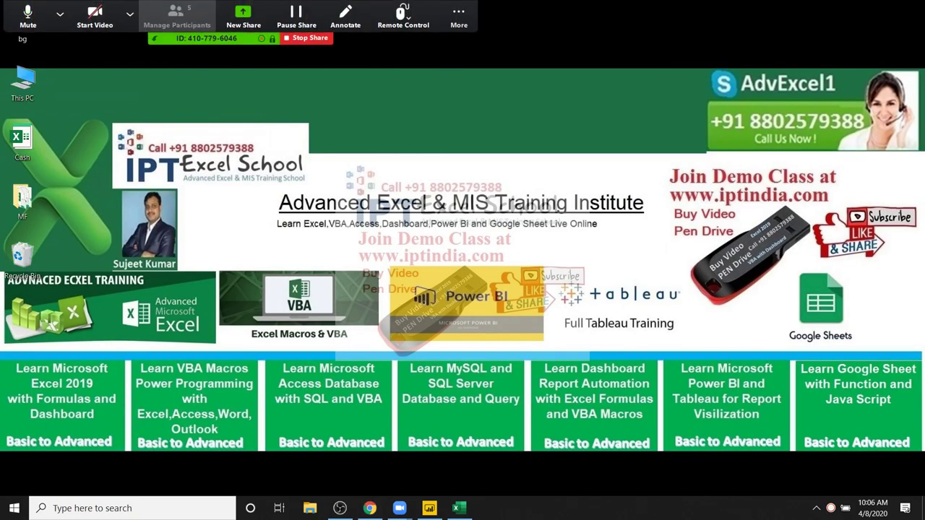
pyautogui.click(181, 20)
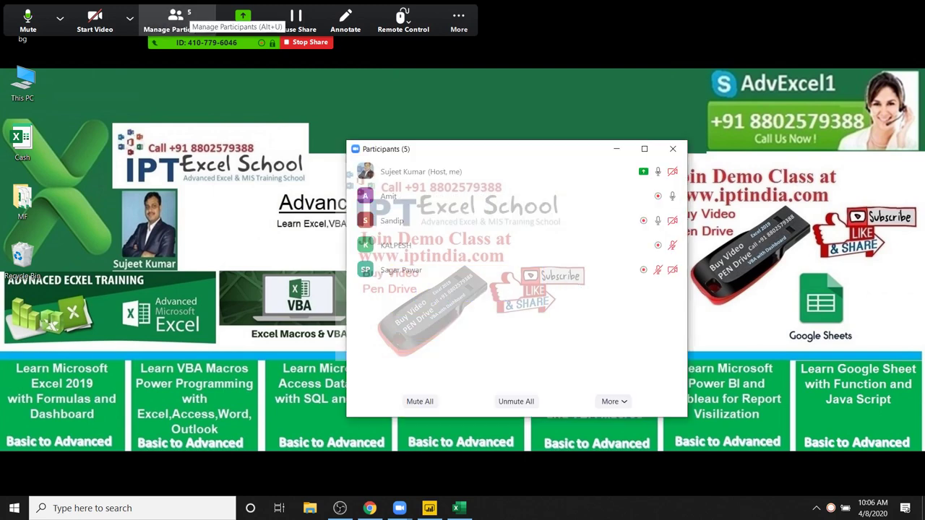
pyautogui.click(672, 148)
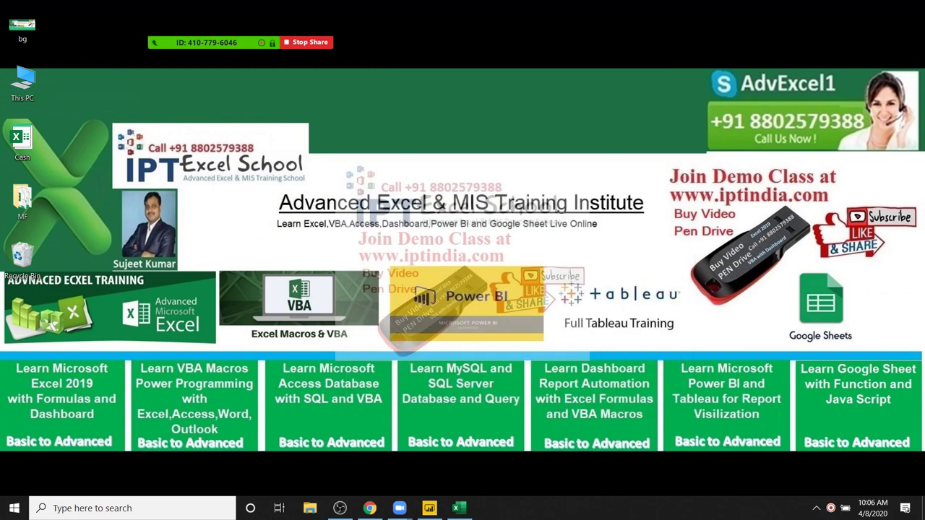
pyautogui.click(458, 20)
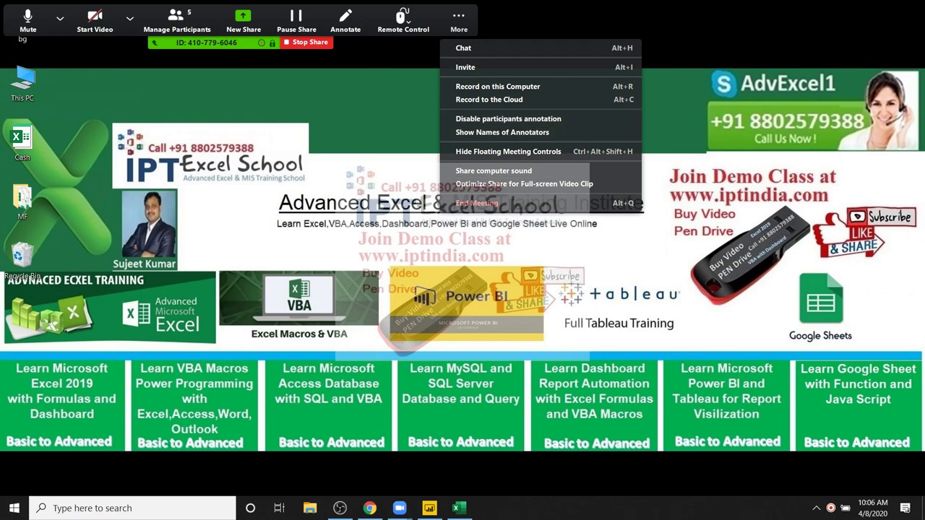
pyautogui.click(477, 203)
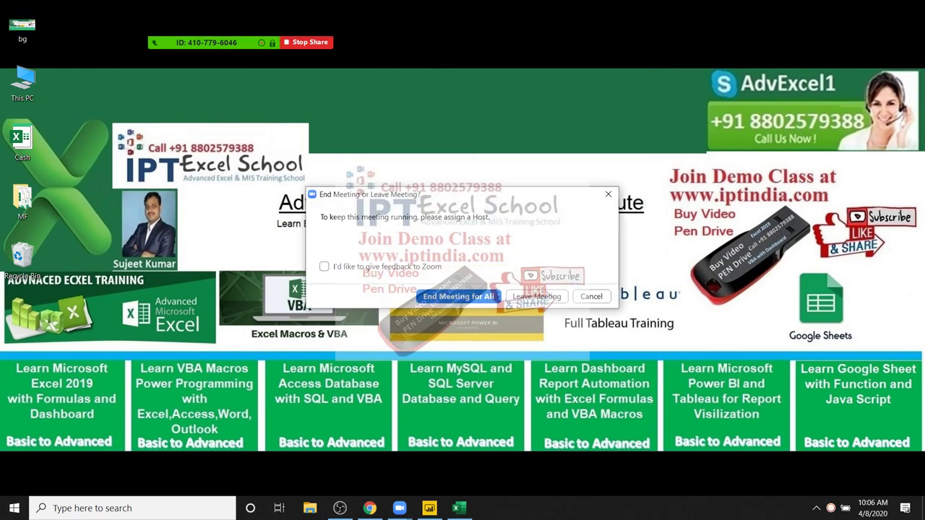